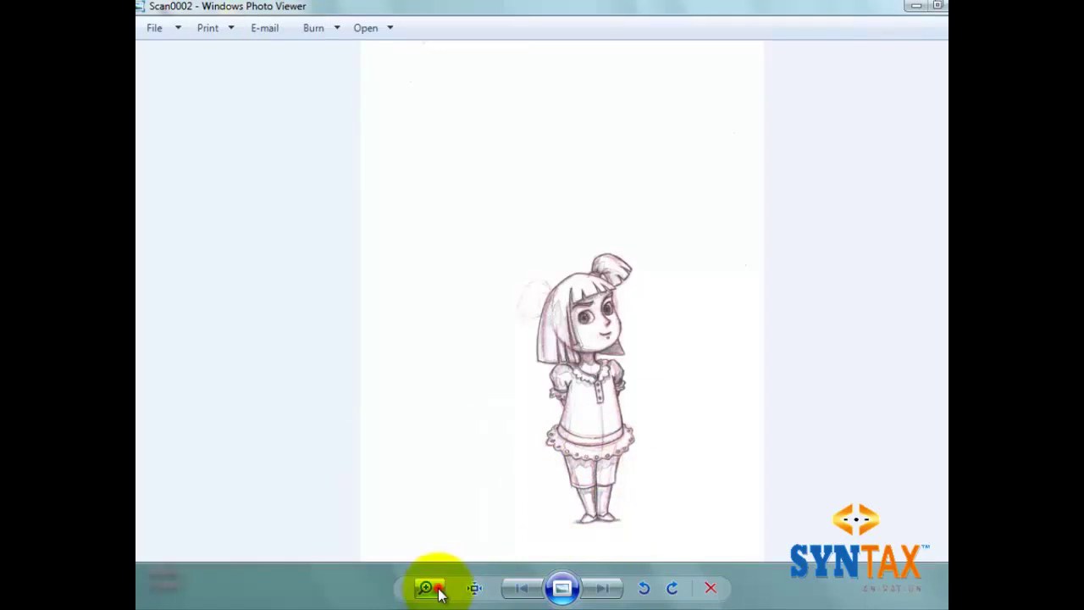
Zoom in on the Scan0002 sketch in Windows Photo Viewer, then close the viewer
{"action": "mouse_move", "coordinate": [430, 586]}
{"action": "left_mouse_down"}
{"action": "mouse_move", "coordinate": [438, 561]}
{"action": "mouse_move", "coordinate": [442, 590]}
{"action": "left_mouse_up"}
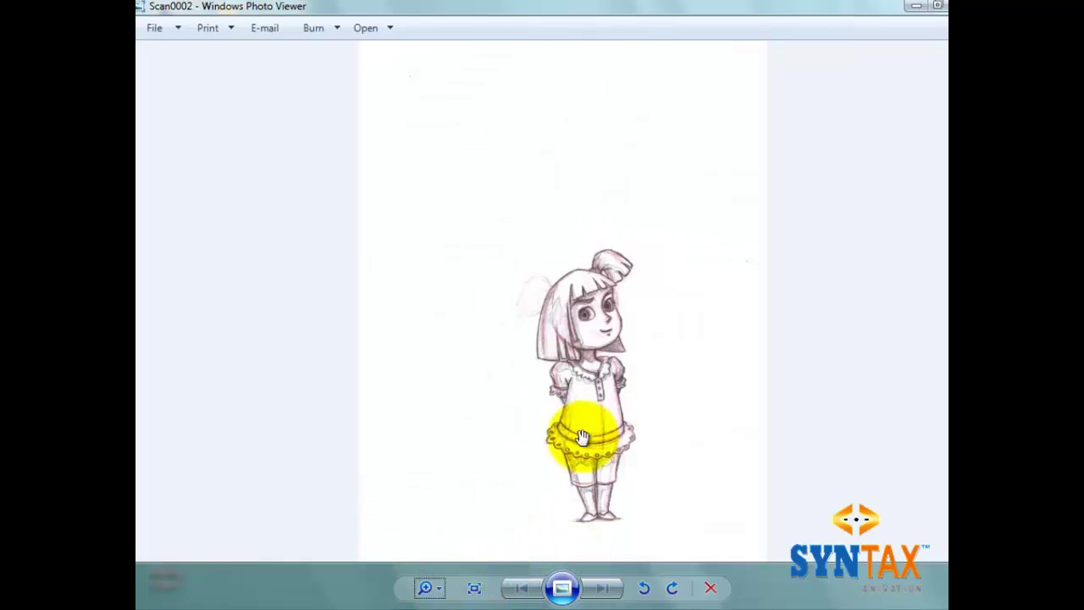
{"action": "left_click", "coordinate": [940, 7]}
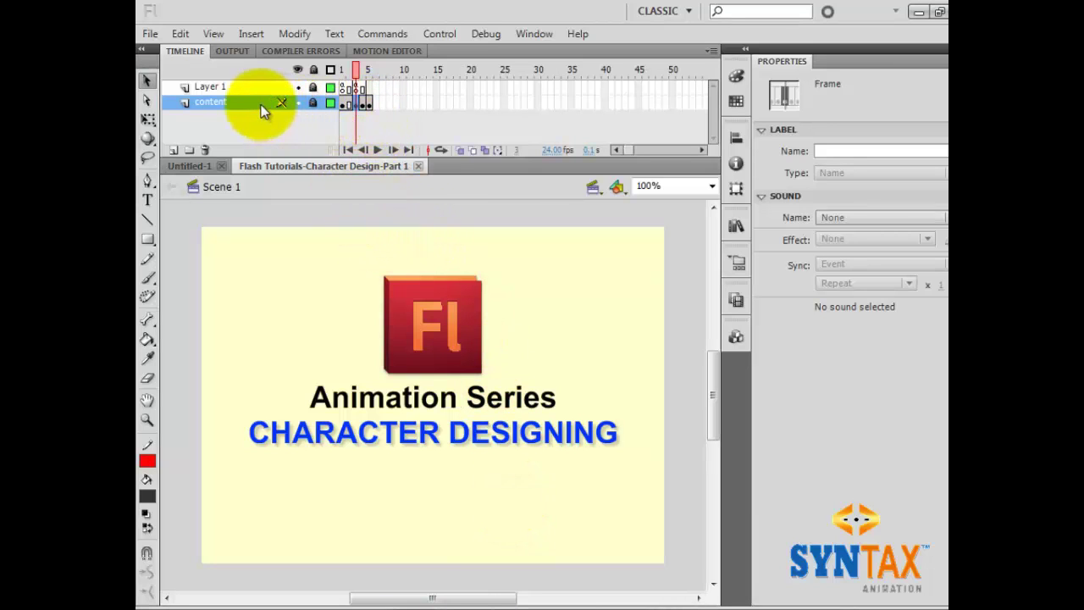
Delete the content layer along with its intro artwork
{"action": "left_click", "coordinate": [363, 100]}
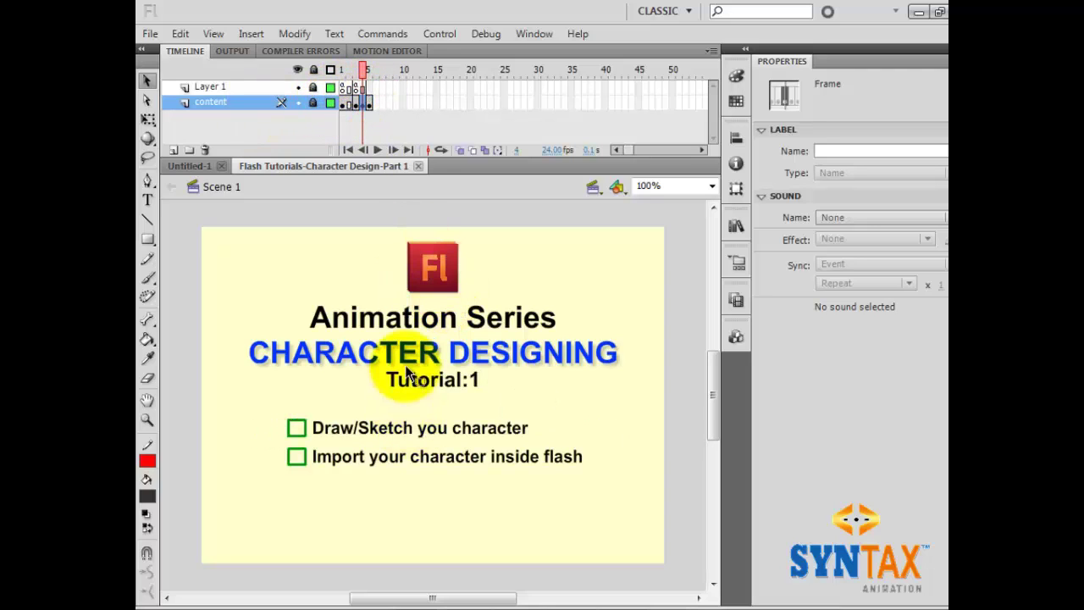
{"action": "left_click", "coordinate": [234, 101]}
{"action": "left_click", "coordinate": [232, 87]}
{"action": "left_click", "coordinate": [238, 103]}
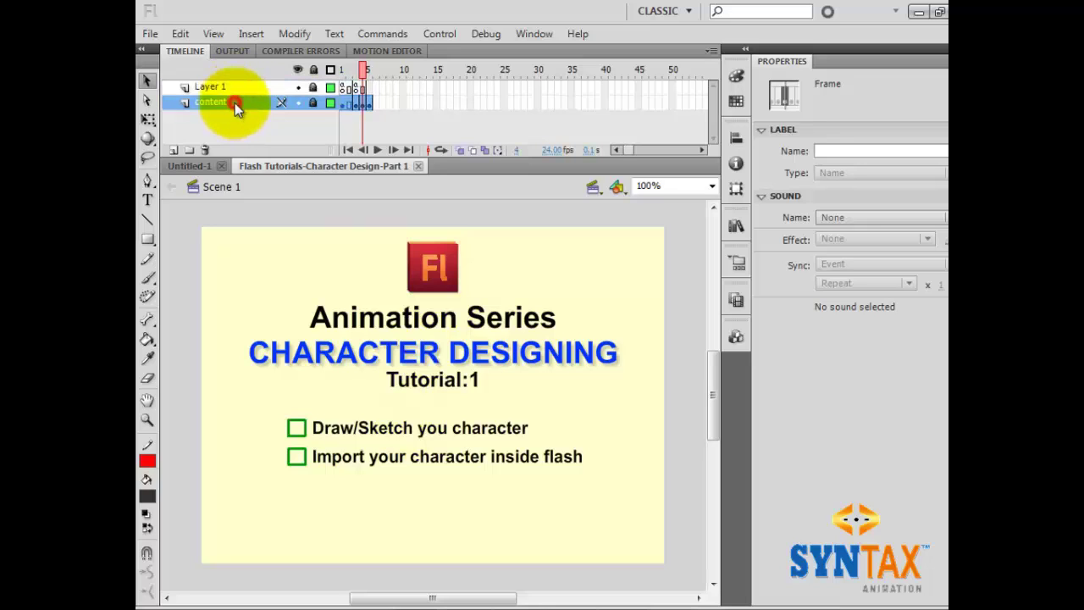
{"action": "left_click", "coordinate": [205, 151]}
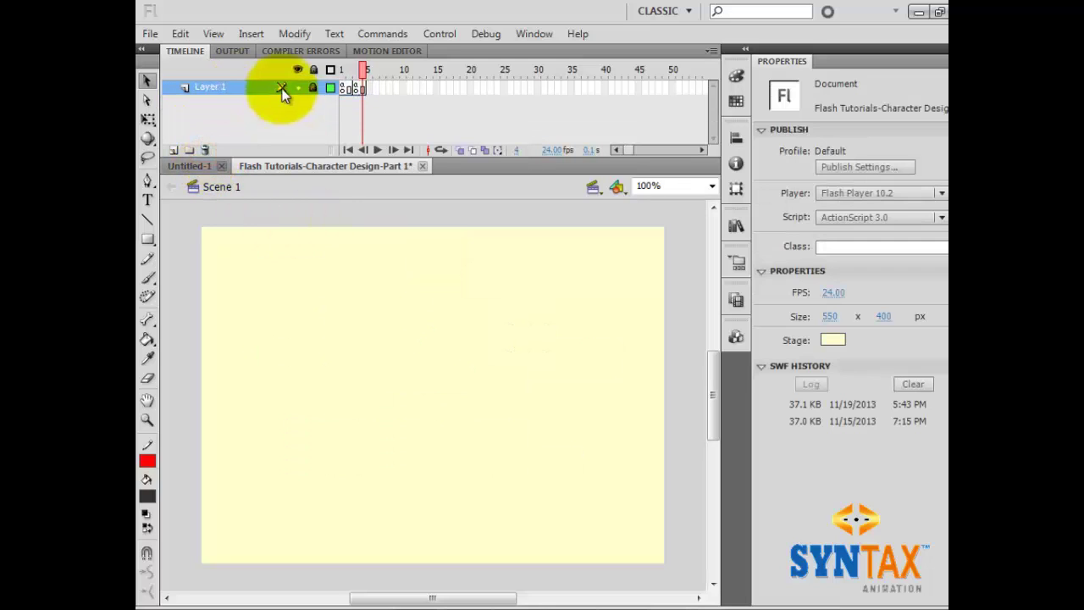
Add a new Layer 2, delete Layer 1, and return to frame 1
{"action": "left_click", "coordinate": [173, 150]}
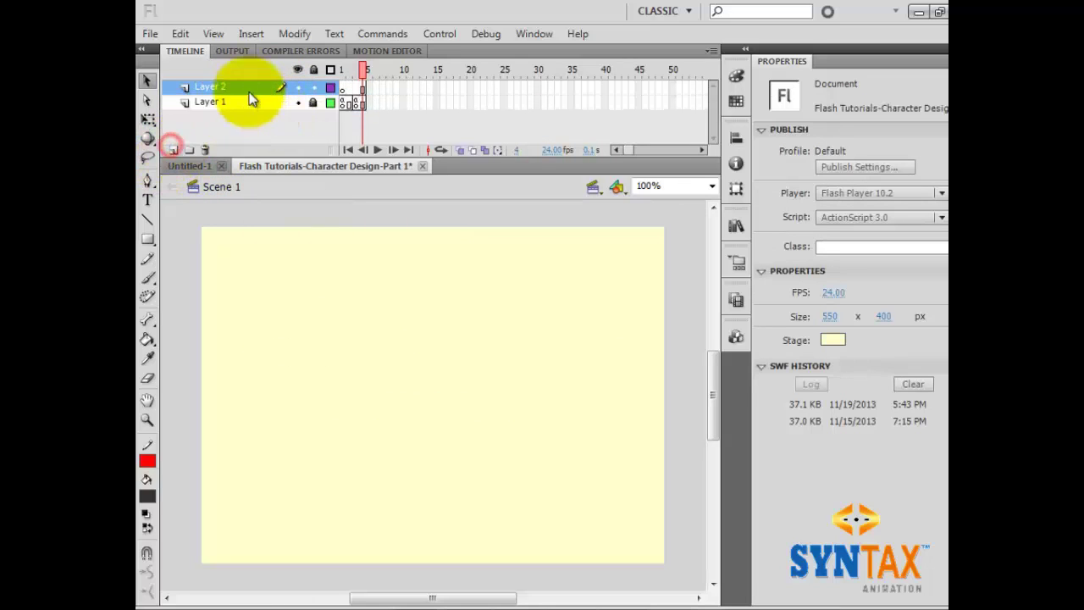
{"action": "left_click", "coordinate": [242, 89]}
{"action": "left_click", "coordinate": [239, 100]}
{"action": "left_click", "coordinate": [205, 150]}
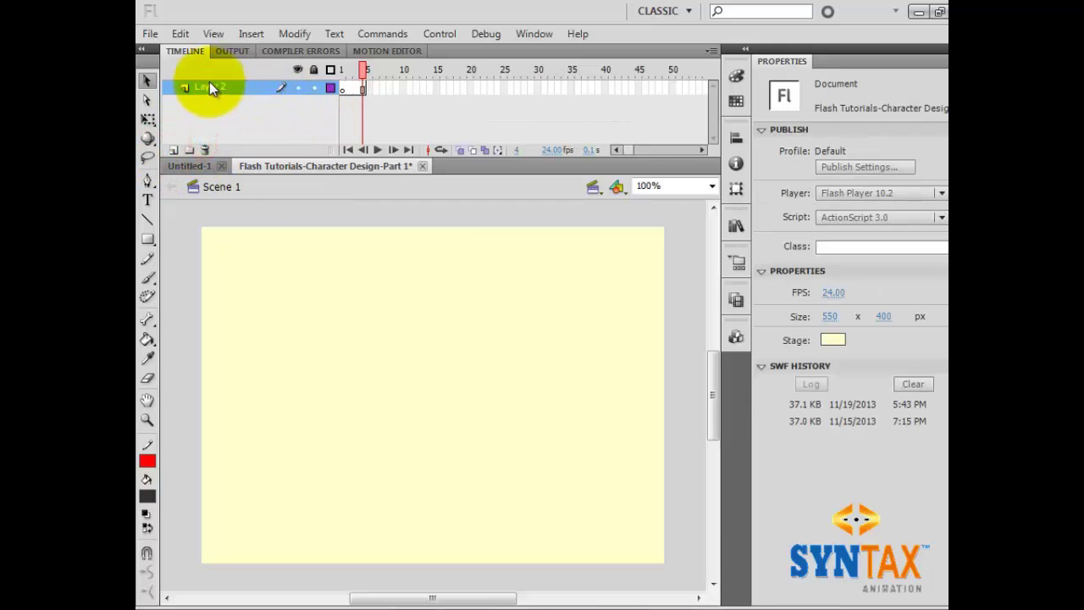
{"action": "left_click_drag", "start_coordinate": [347, 86], "coordinate": [358, 89]}
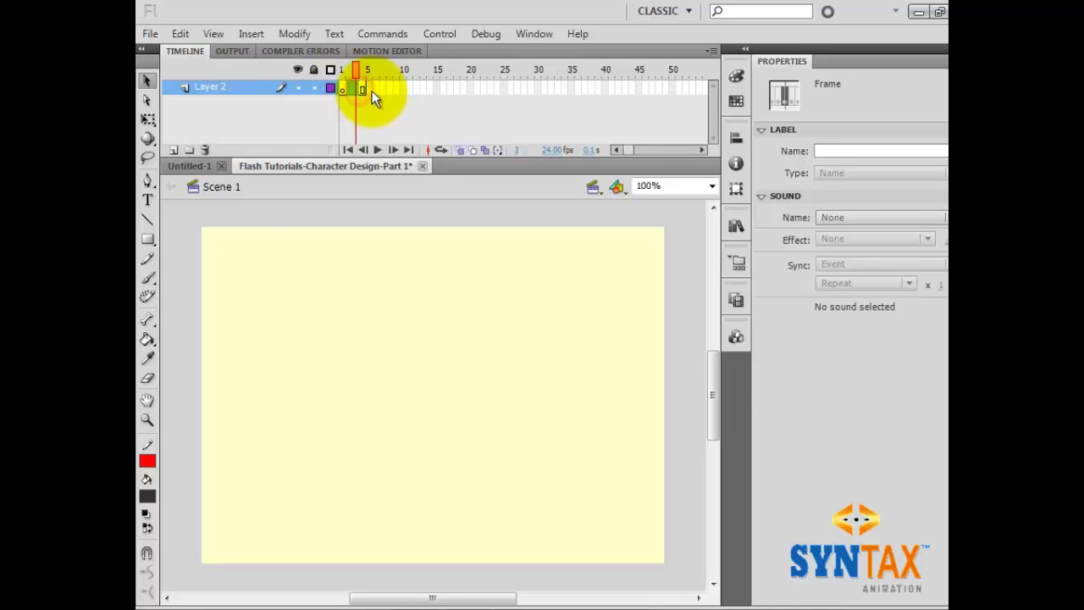
{"action": "key", "text": "shift+comma"}
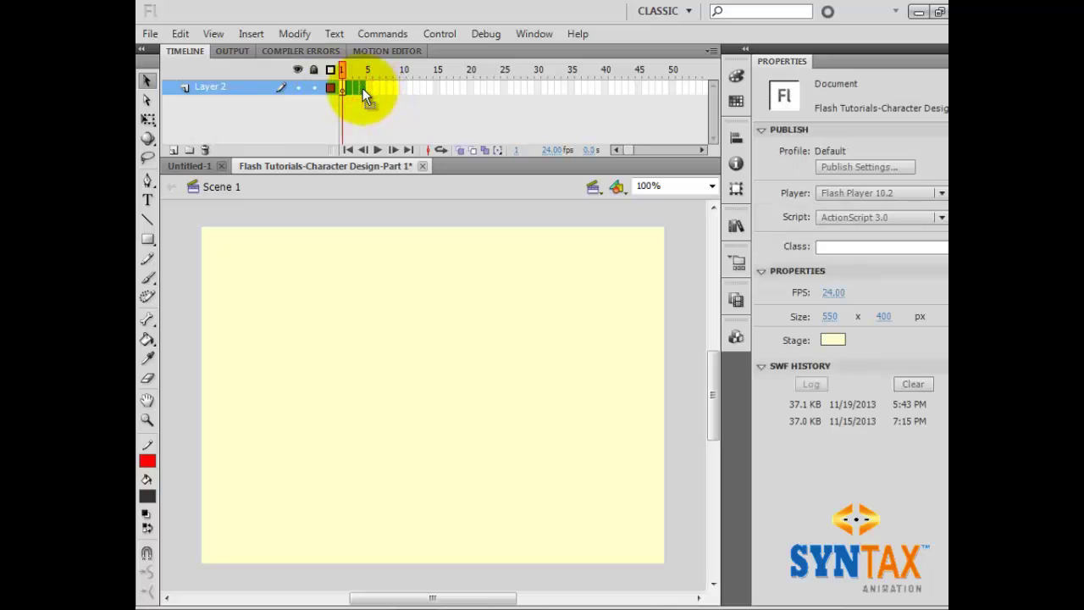
Rename Layer 2 to 'guide'
{"action": "left_click", "coordinate": [345, 87]}
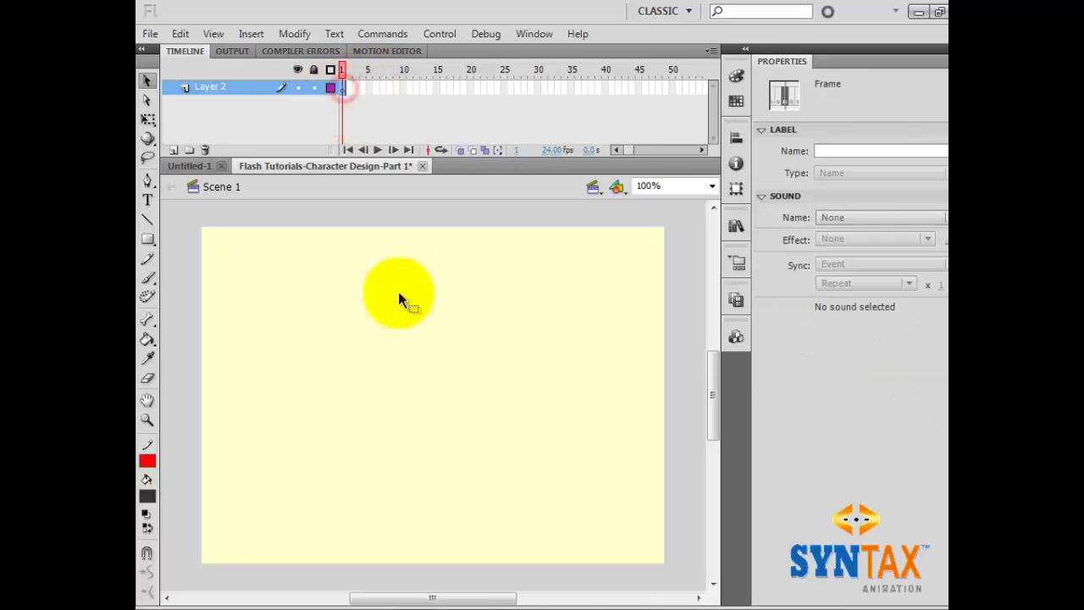
{"action": "double_click", "coordinate": [218, 87]}
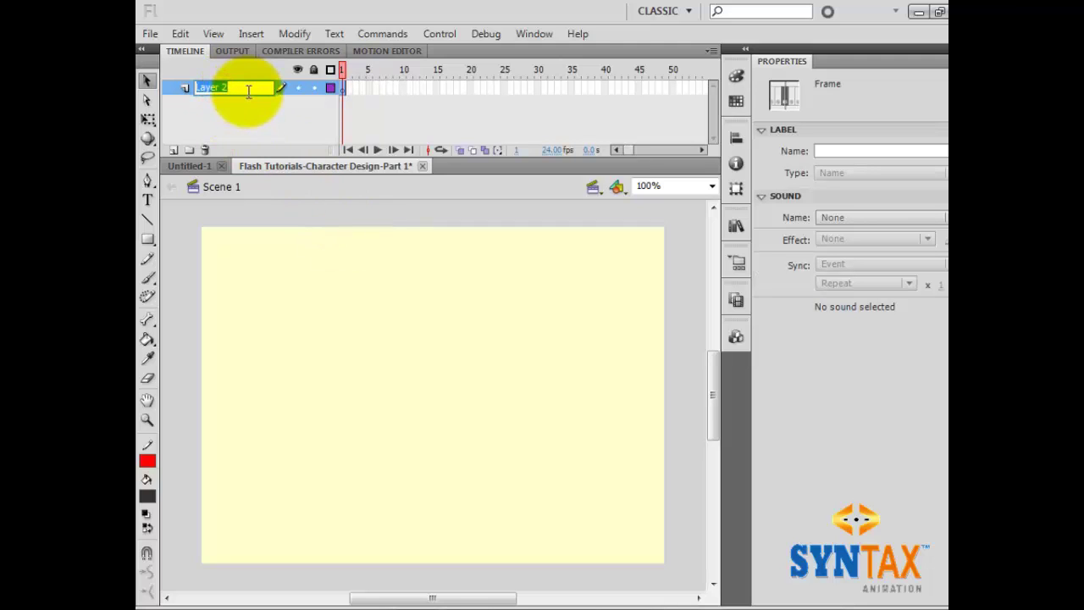
{"action": "type", "text": "guide"}
{"action": "left_click", "coordinate": [394, 308]}
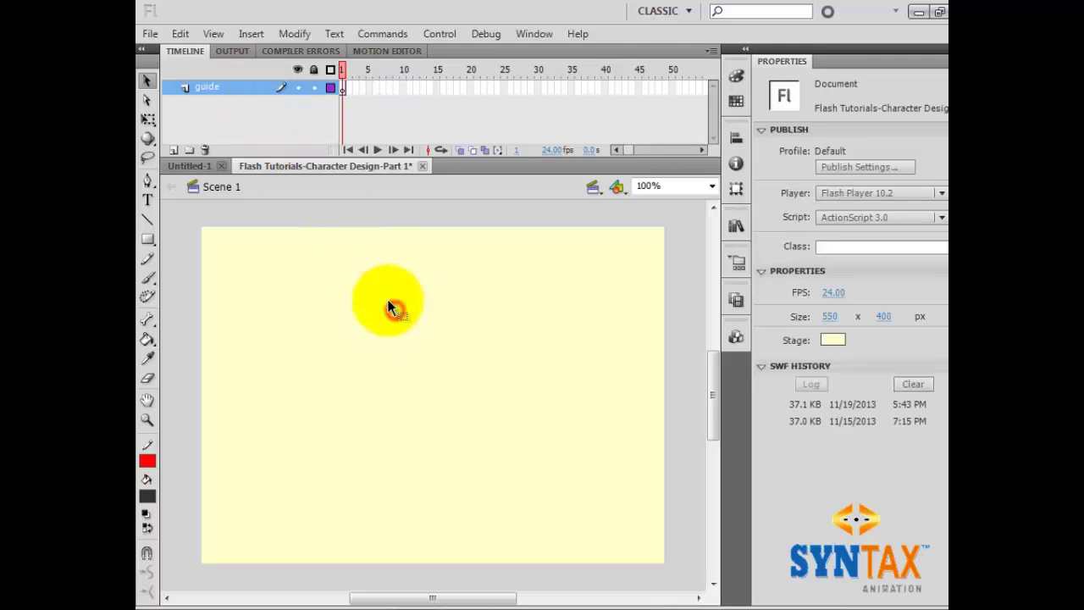
Delete the Flash logo bitmap and intro item from the Library, then restore down the window
{"action": "left_click", "coordinate": [735, 227]}
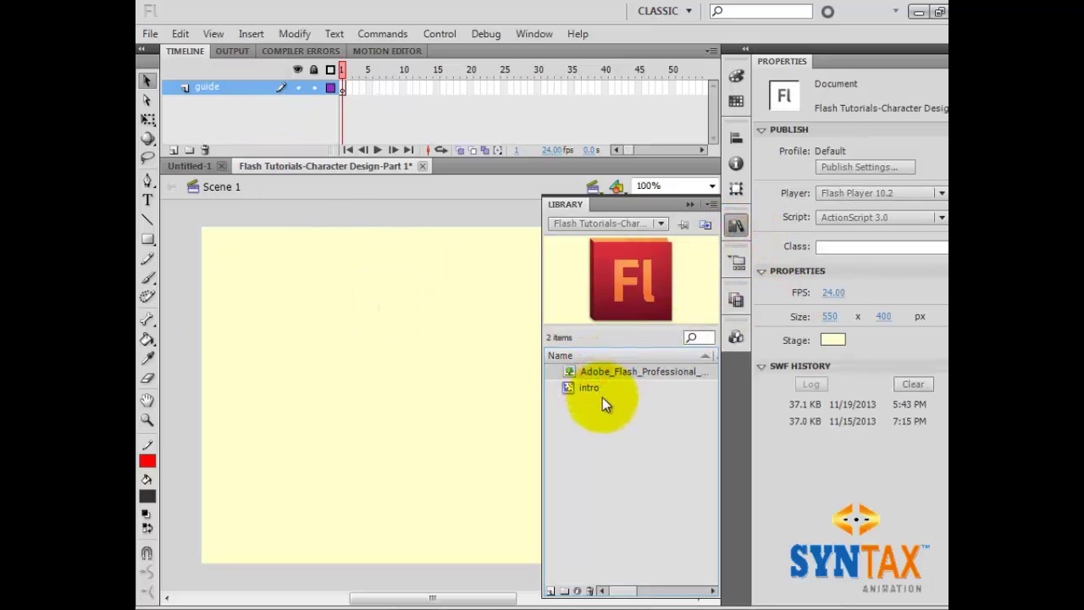
{"action": "key", "text": "Delete"}
{"action": "left_click", "coordinate": [588, 377]}
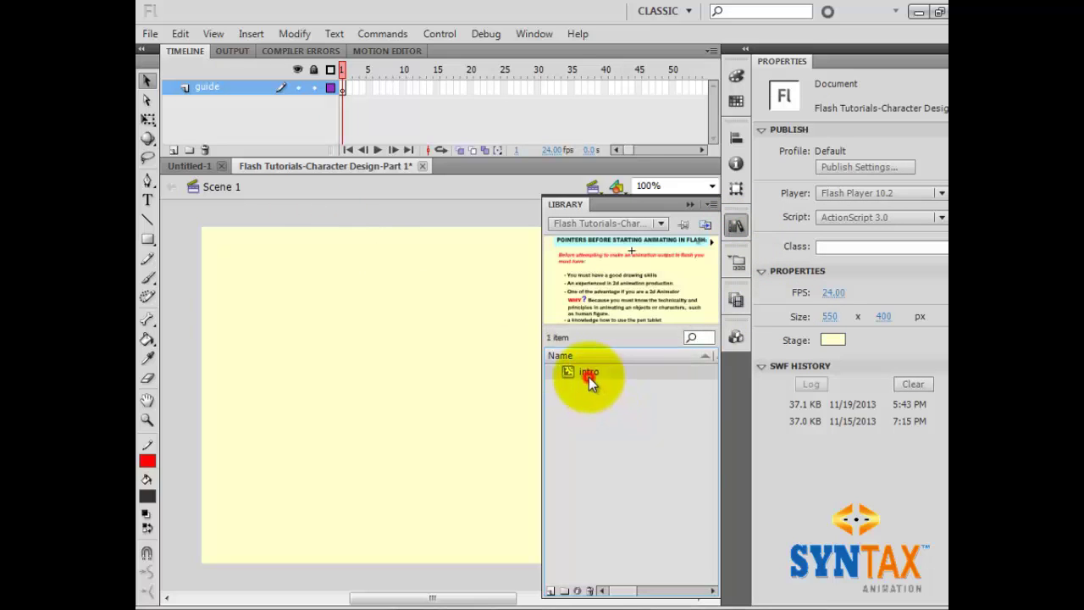
{"action": "key", "text": "Delete"}
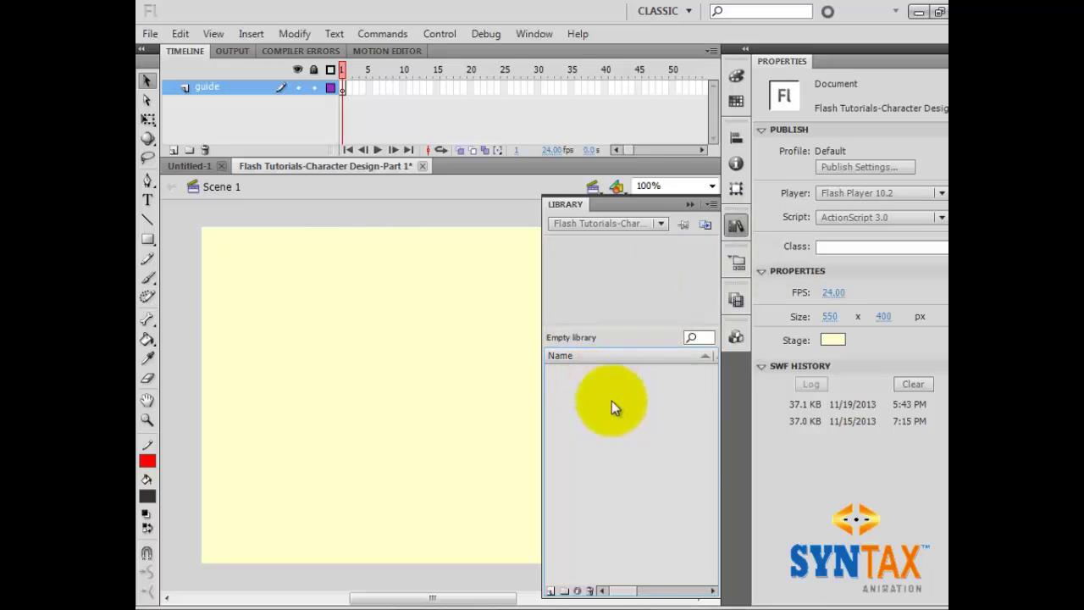
{"action": "left_click", "coordinate": [690, 205]}
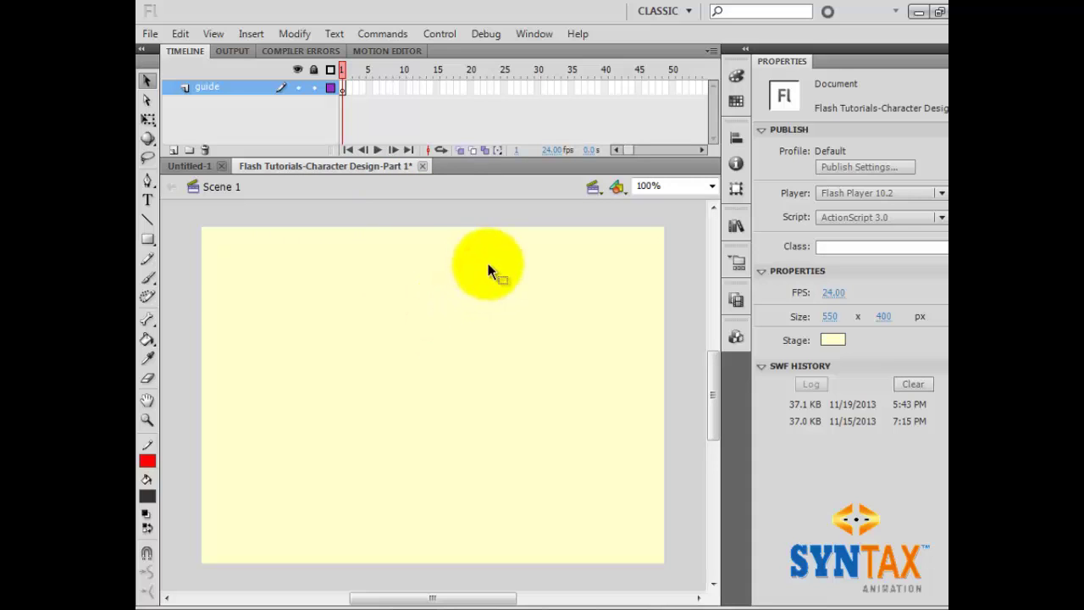
{"action": "left_click", "coordinate": [487, 285]}
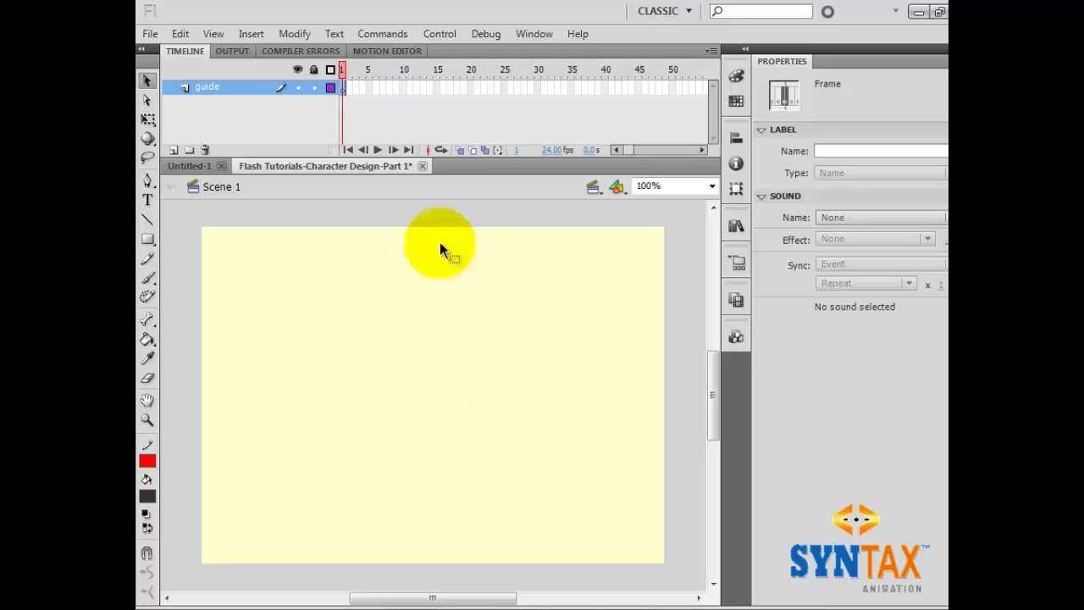
{"action": "double_click", "coordinate": [218, 12]}
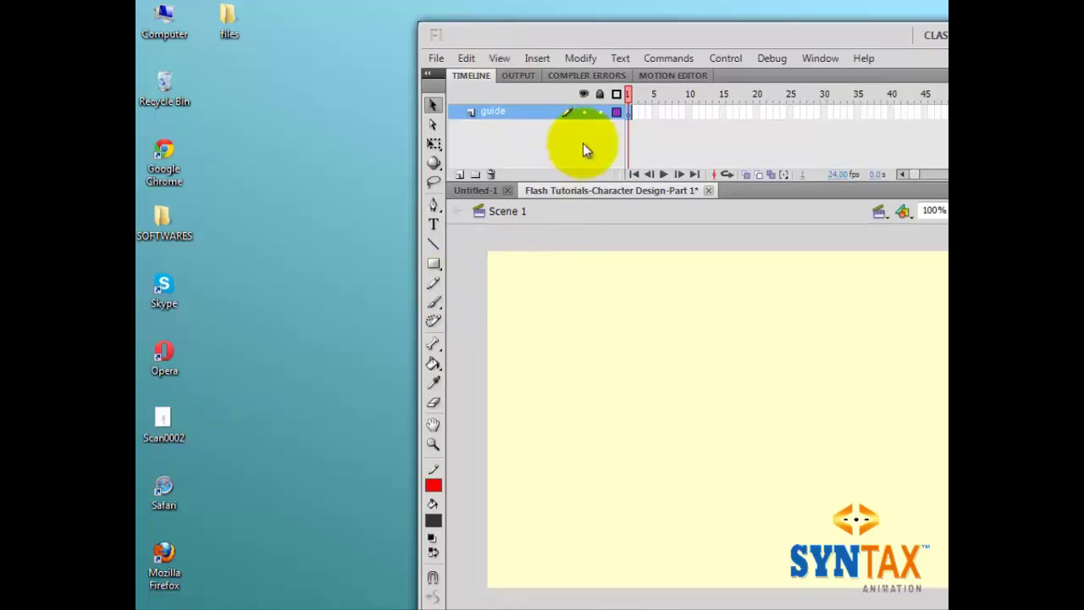
Drag Scan0002 from the desktop onto the guide layer's stage, maximize Flash, and zoom out
{"action": "left_click", "coordinate": [626, 112]}
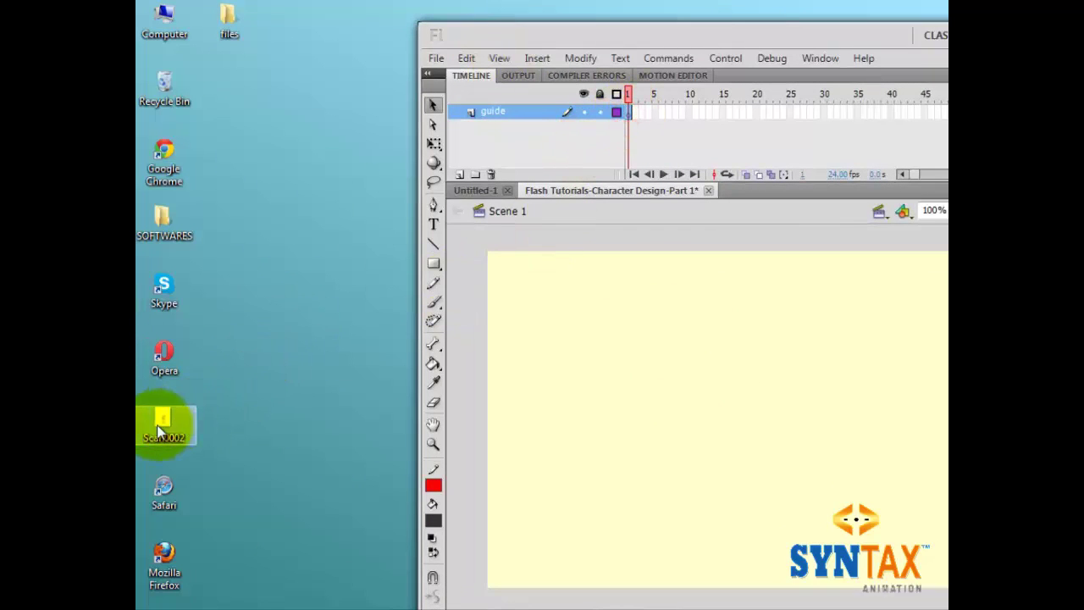
{"action": "left_click_drag", "start_coordinate": [161, 430], "coordinate": [678, 348]}
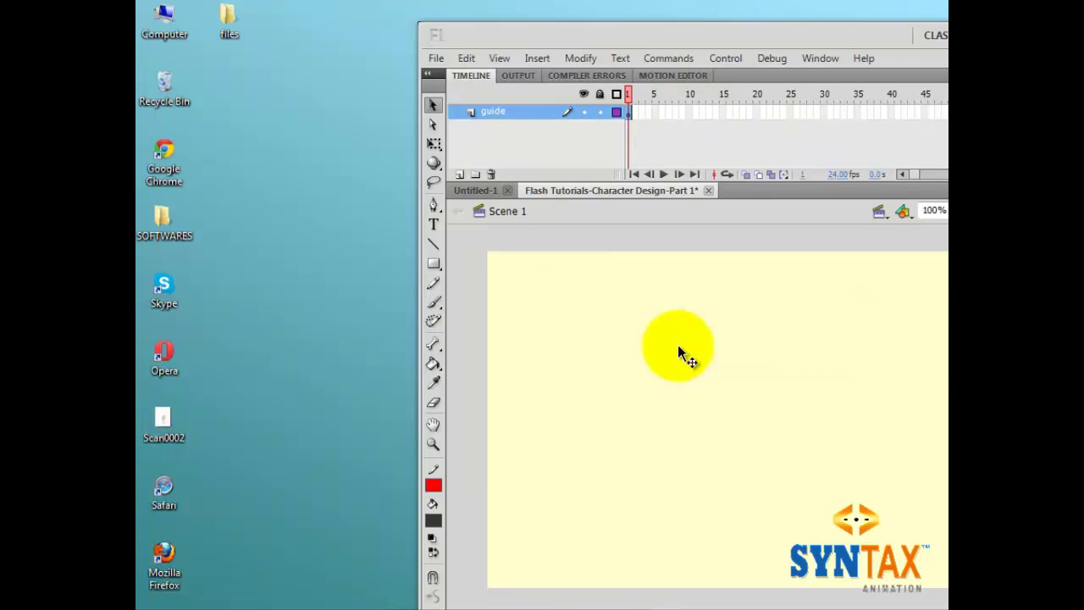
{"action": "double_click", "coordinate": [749, 32]}
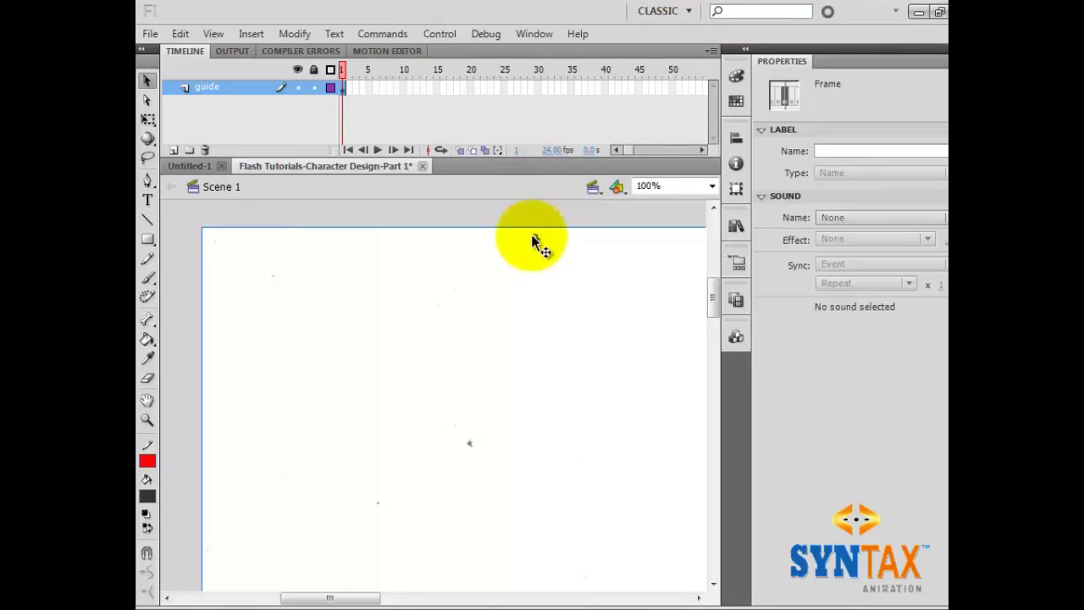
{"action": "key", "text": "ctrl+minus"}
{"action": "key", "text": "ctrl+minus"}
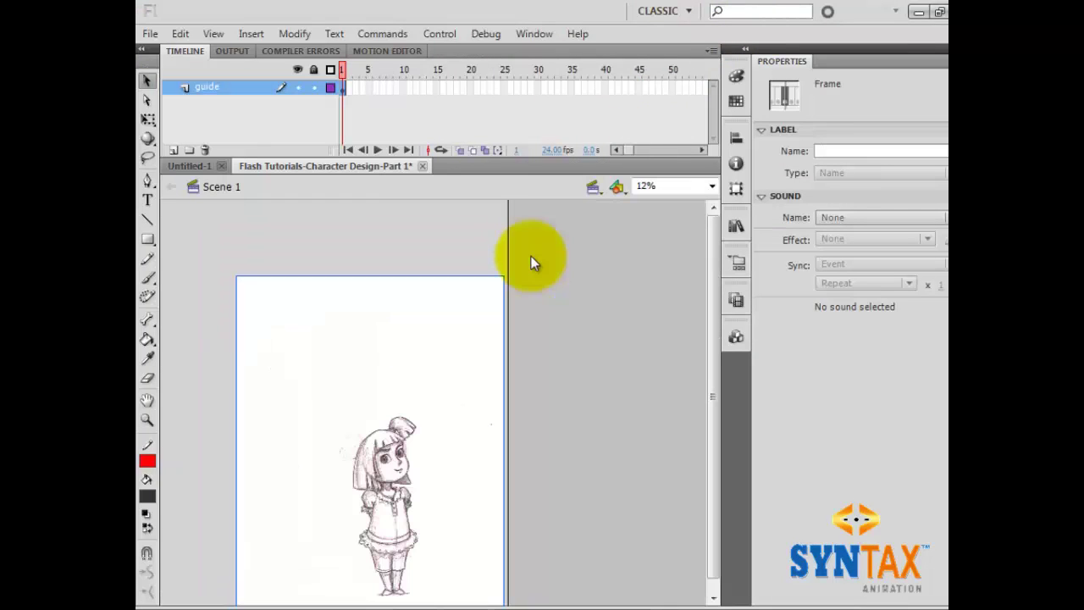
Move the imported sketch up-left and scale it down with Free Transform
{"action": "left_click", "coordinate": [375, 347]}
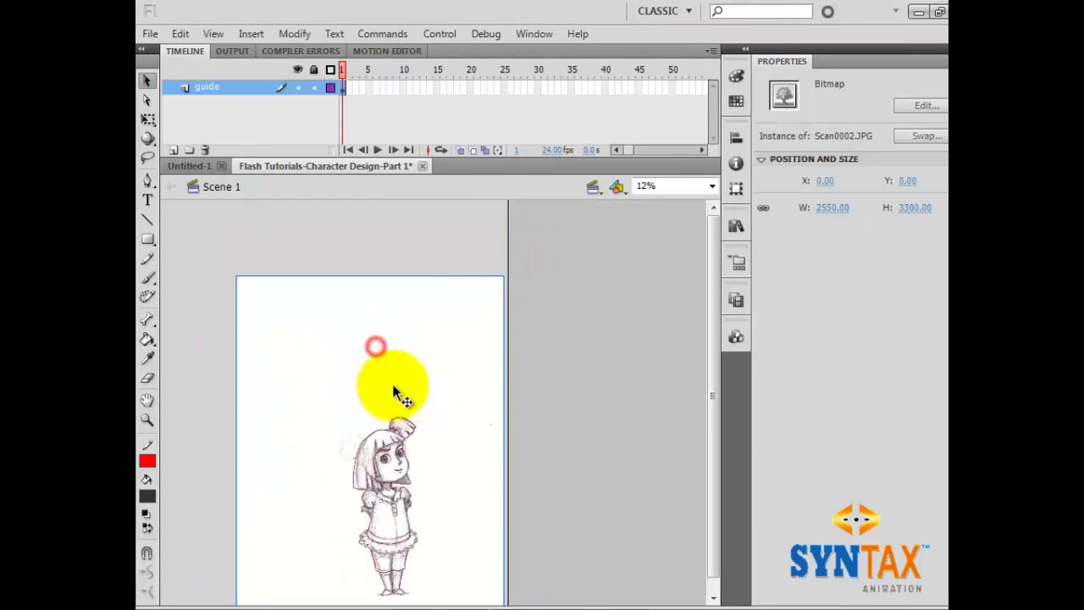
{"action": "left_click_drag", "start_coordinate": [395, 387], "coordinate": [383, 308]}
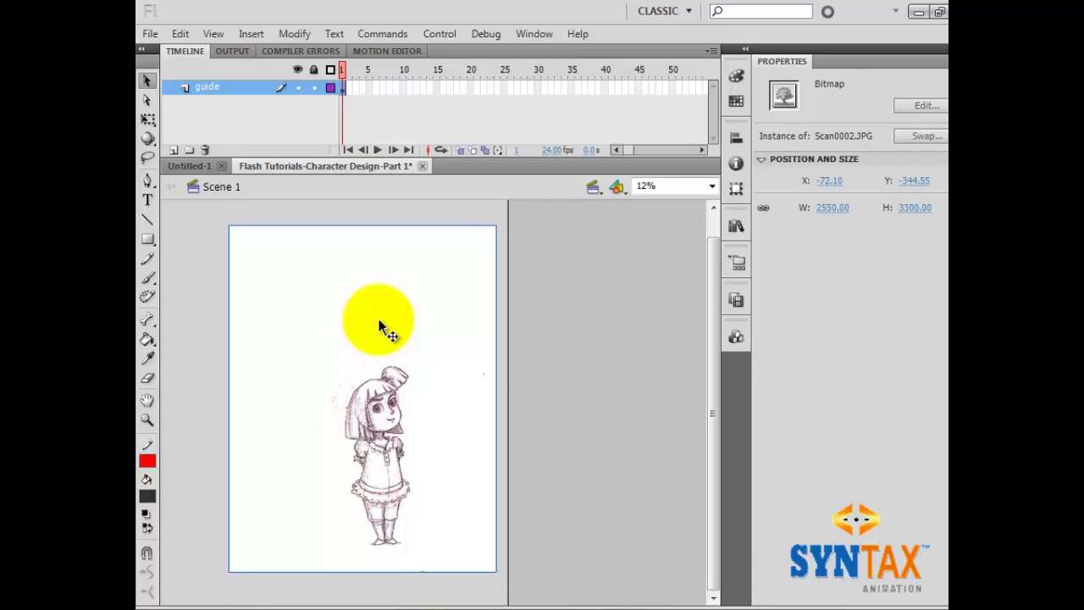
{"action": "key", "text": "q"}
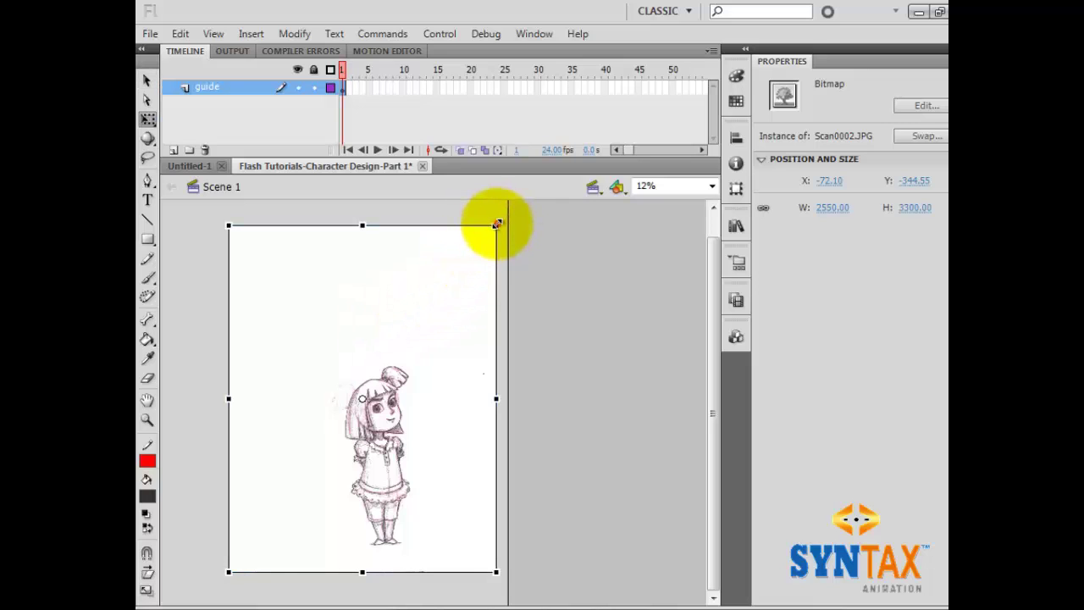
{"action": "left_click_drag", "start_coordinate": [495, 225], "coordinate": [297, 275]}
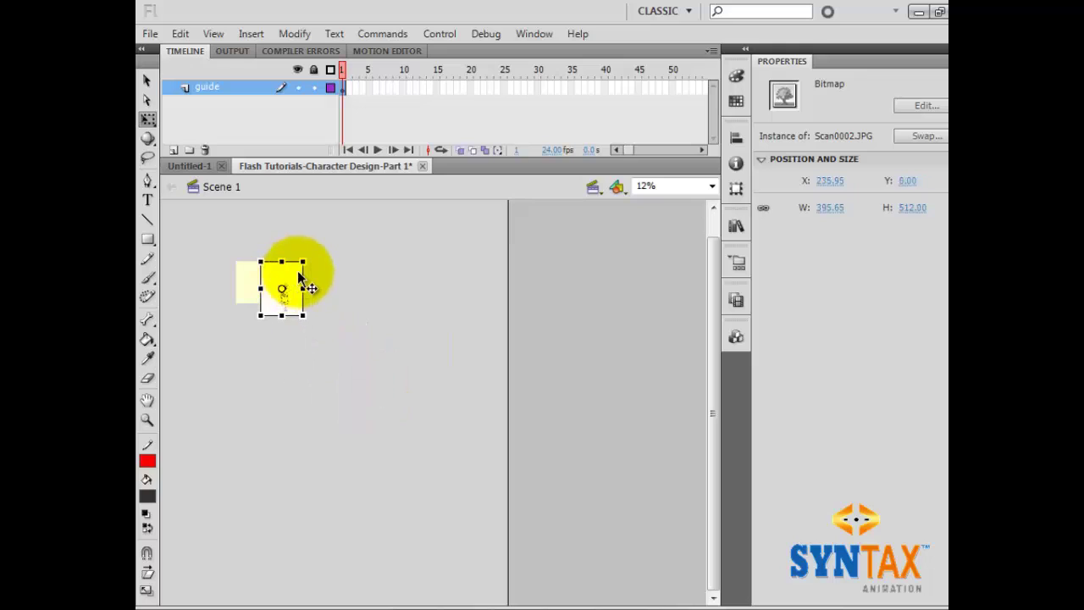
{"action": "key", "text": "ctrl+equal"}
{"action": "key", "text": "ctrl+equal"}
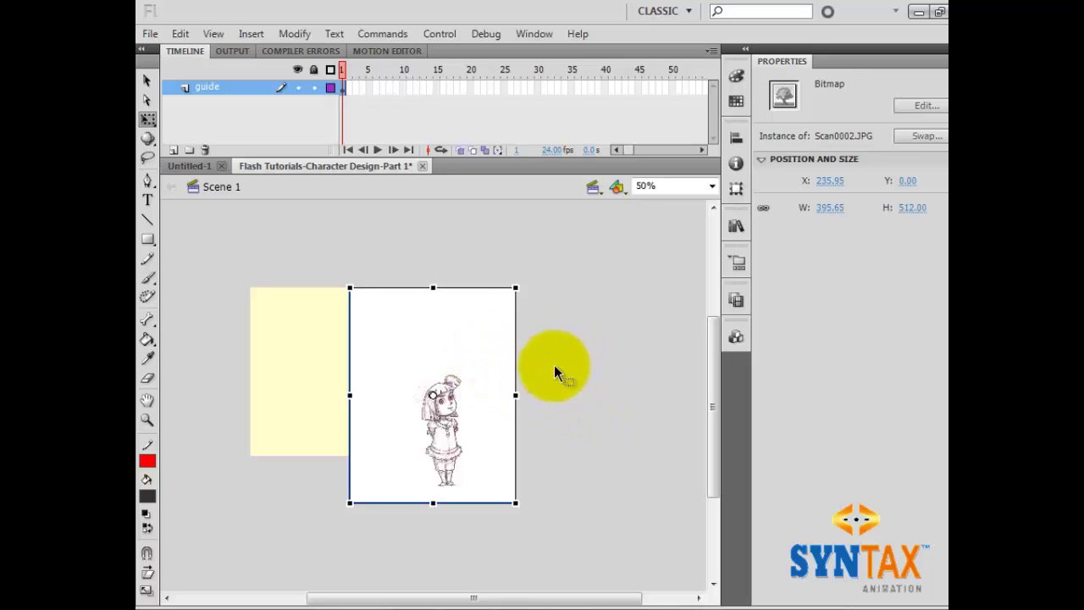
Reposition the sketch so the girl sits centred over the stage at X 99.70, Y -124.00
{"action": "left_click", "coordinate": [584, 365]}
{"action": "left_click_drag", "start_coordinate": [481, 351], "coordinate": [415, 315]}
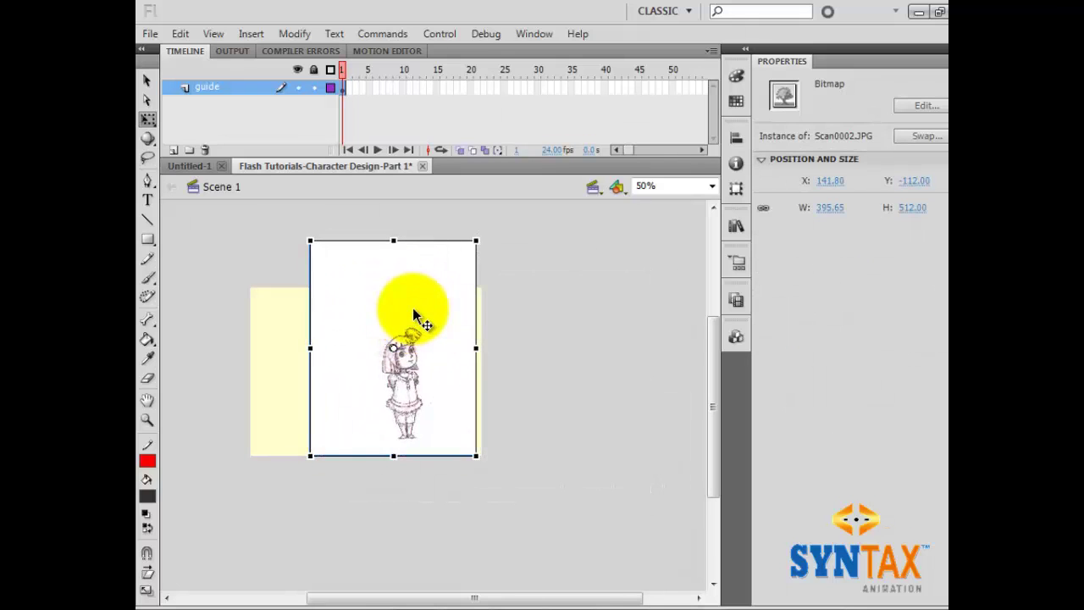
{"action": "key", "text": "ctrl+1"}
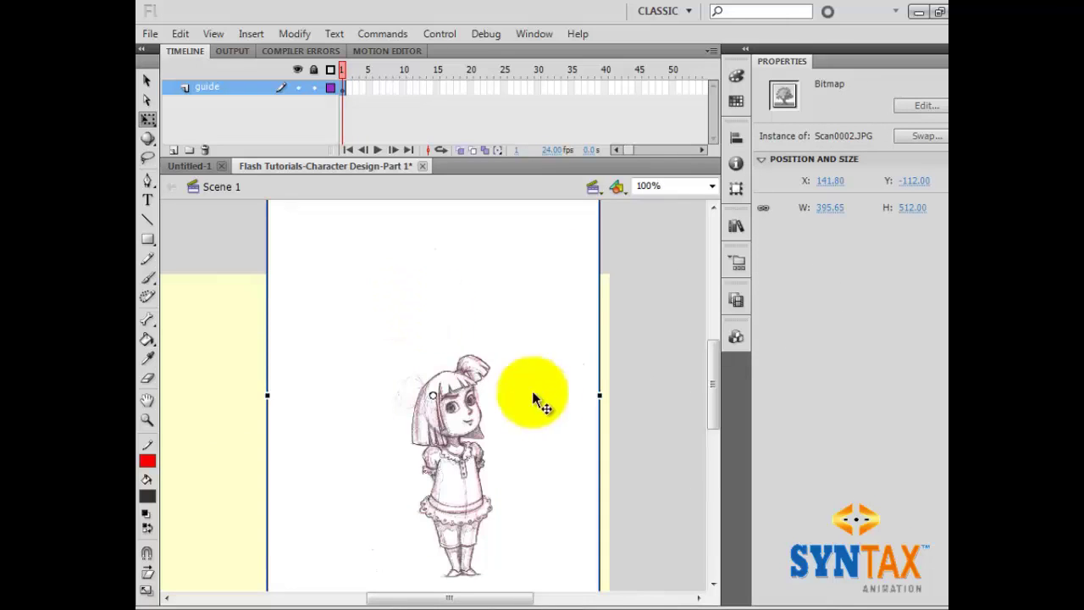
{"action": "left_click_drag", "start_coordinate": [536, 394], "coordinate": [514, 422]}
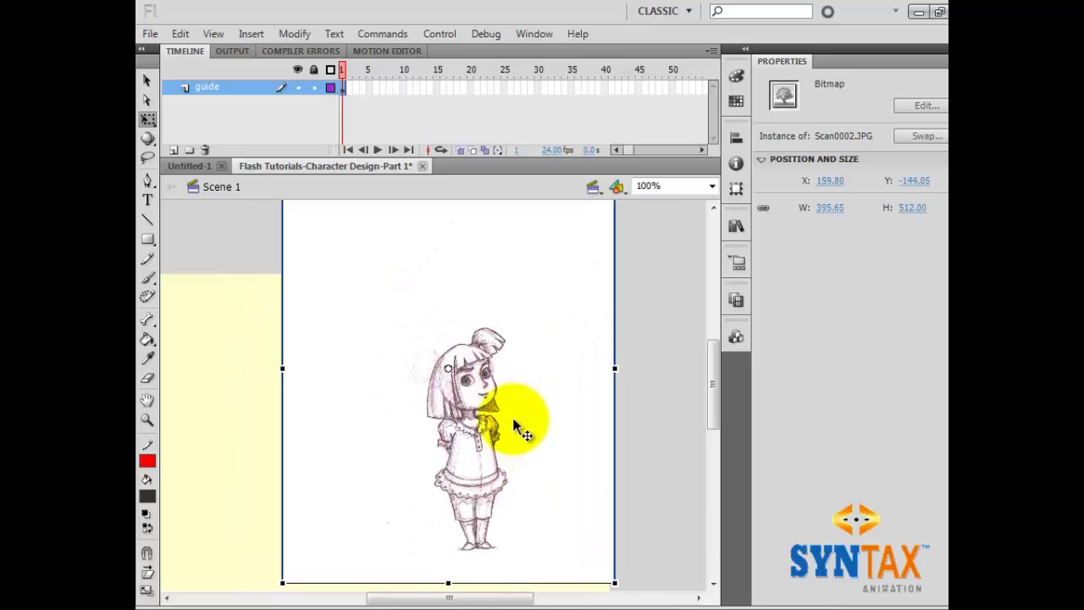
{"action": "key", "text": "ctrl+minus"}
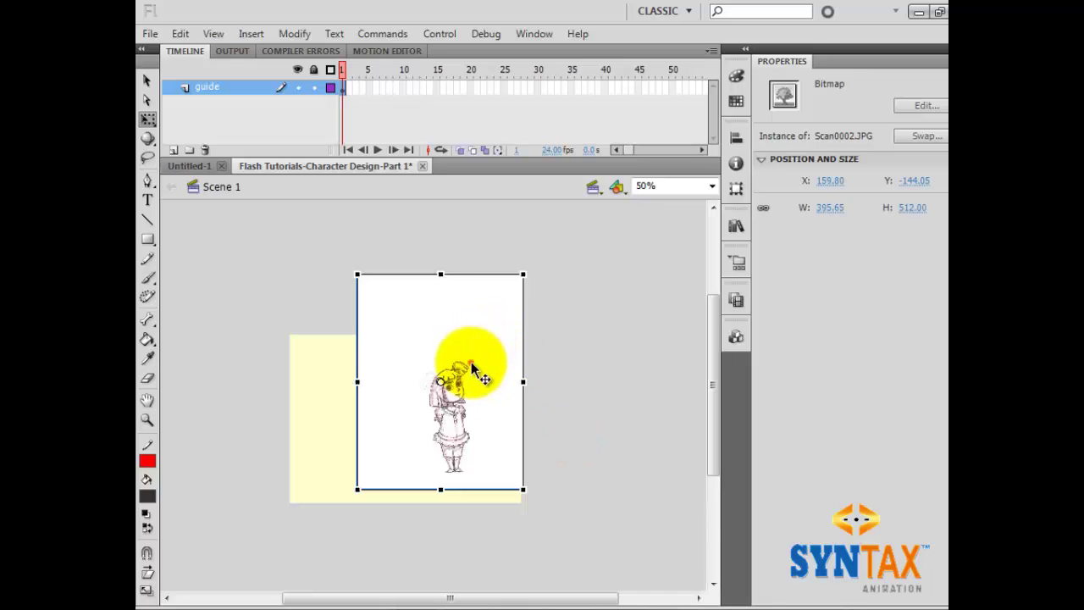
{"action": "left_click_drag", "start_coordinate": [472, 369], "coordinate": [447, 377]}
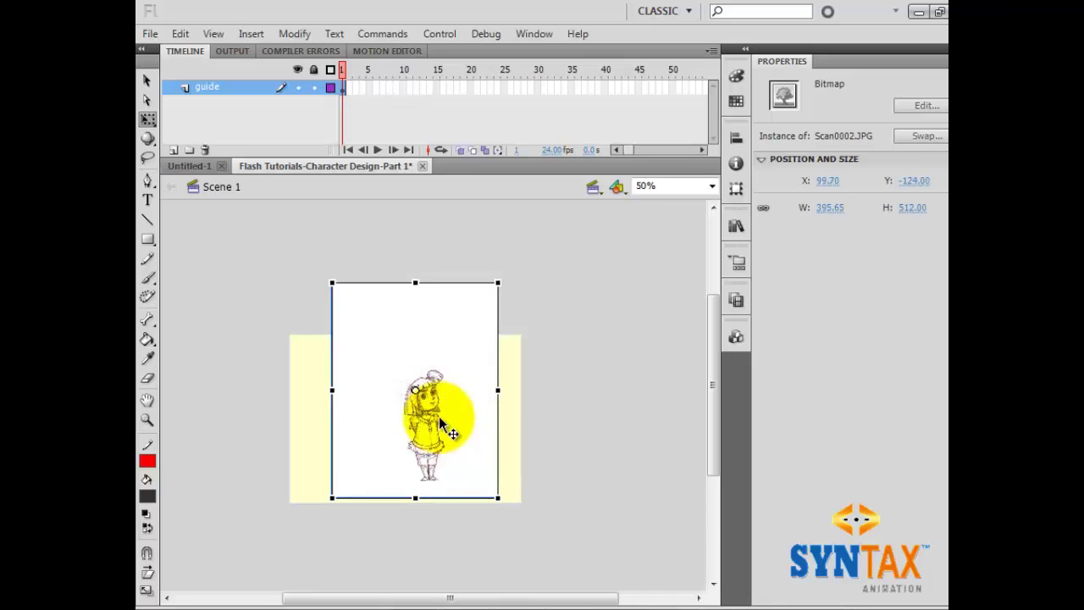
{"action": "left_click", "coordinate": [561, 383]}
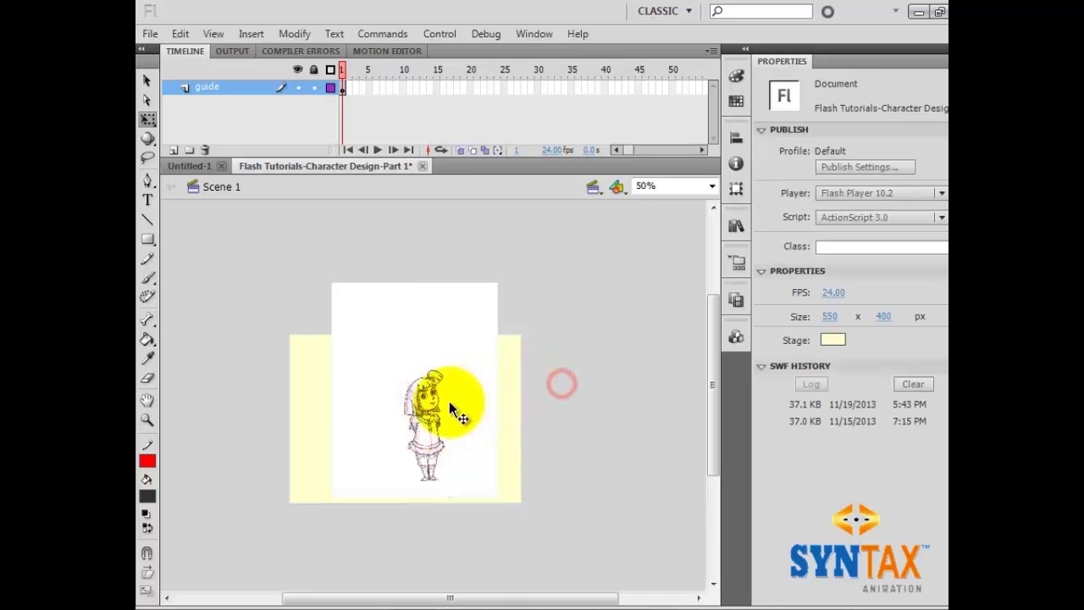
{"action": "left_click", "coordinate": [448, 401]}
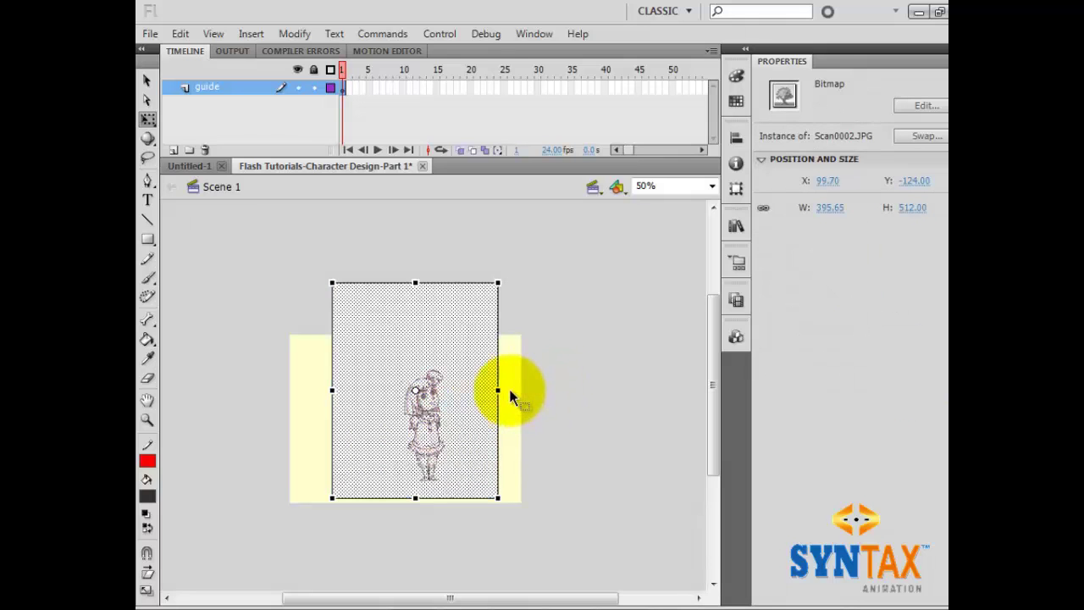
Select the broken-apart sketch shape and return to the Selection tool
{"action": "left_click", "coordinate": [547, 382]}
{"action": "left_click", "coordinate": [438, 373]}
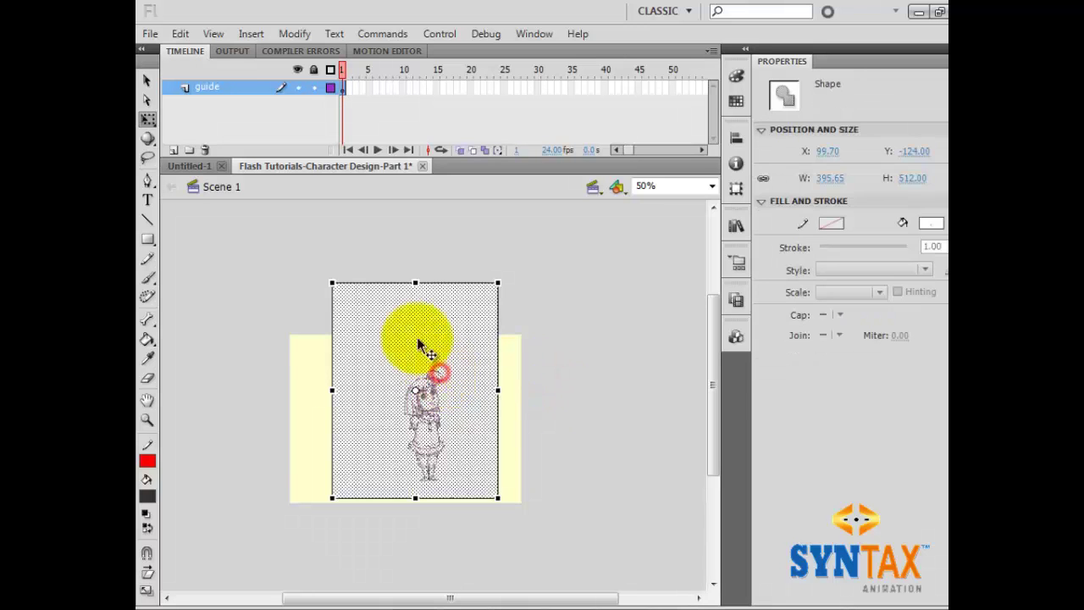
{"action": "left_click", "coordinate": [263, 244]}
{"action": "left_click", "coordinate": [148, 120]}
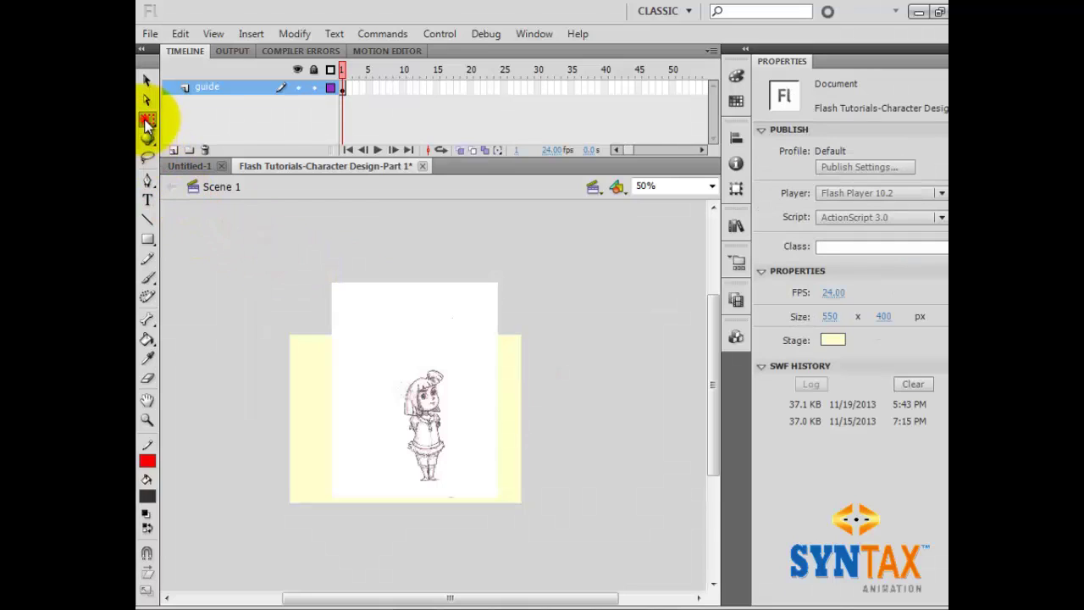
{"action": "key", "text": "v"}
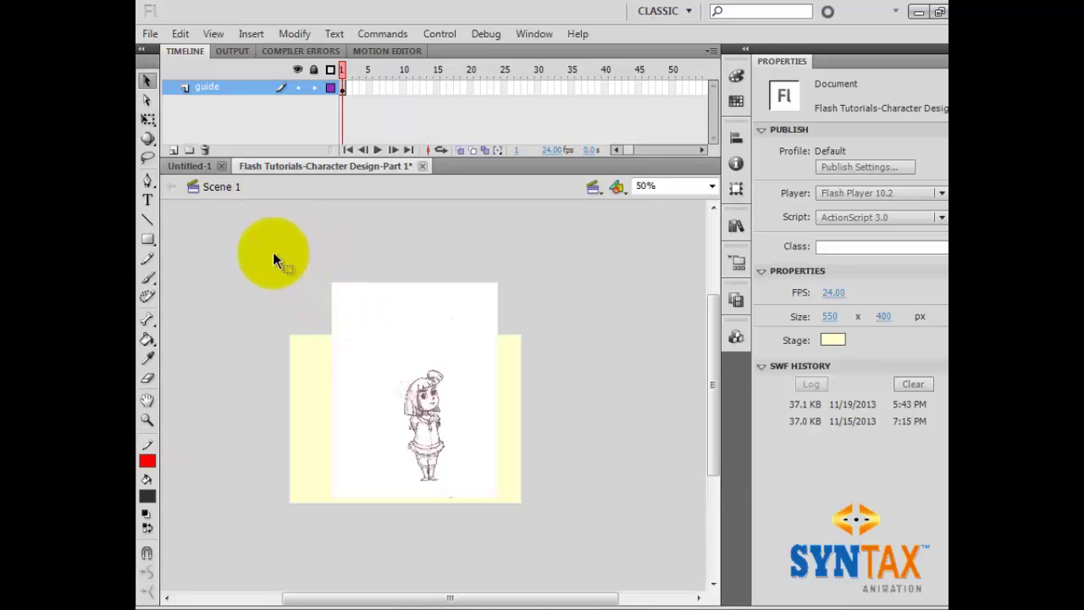
Delete the blank paper above, left, right and below the sketched character
{"action": "left_click_drag", "start_coordinate": [245, 231], "coordinate": [540, 358]}
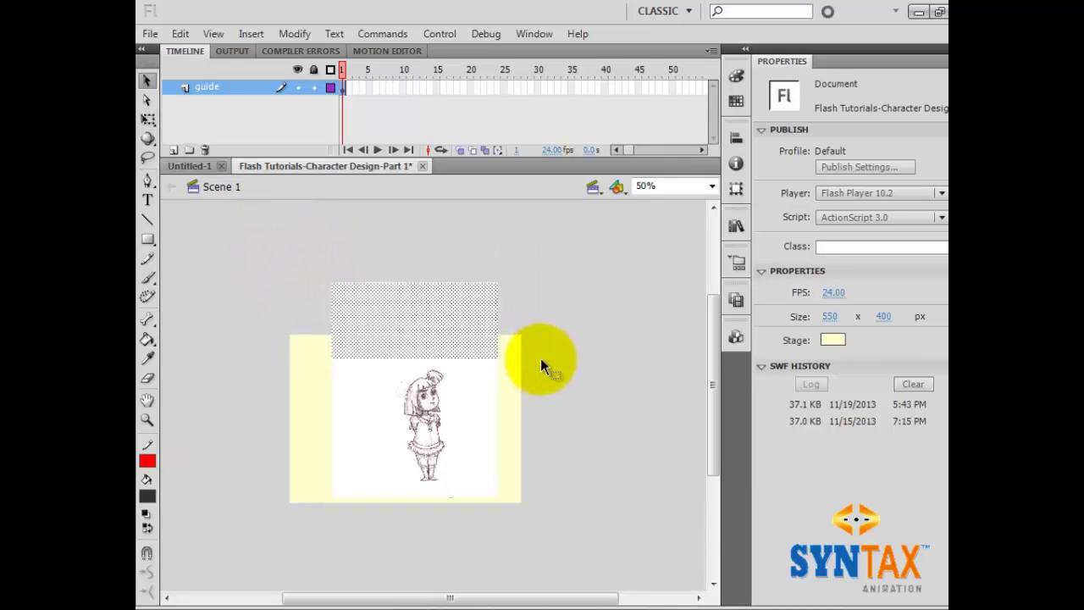
{"action": "key", "text": "Delete"}
{"action": "left_click_drag", "start_coordinate": [260, 296], "coordinate": [391, 543]}
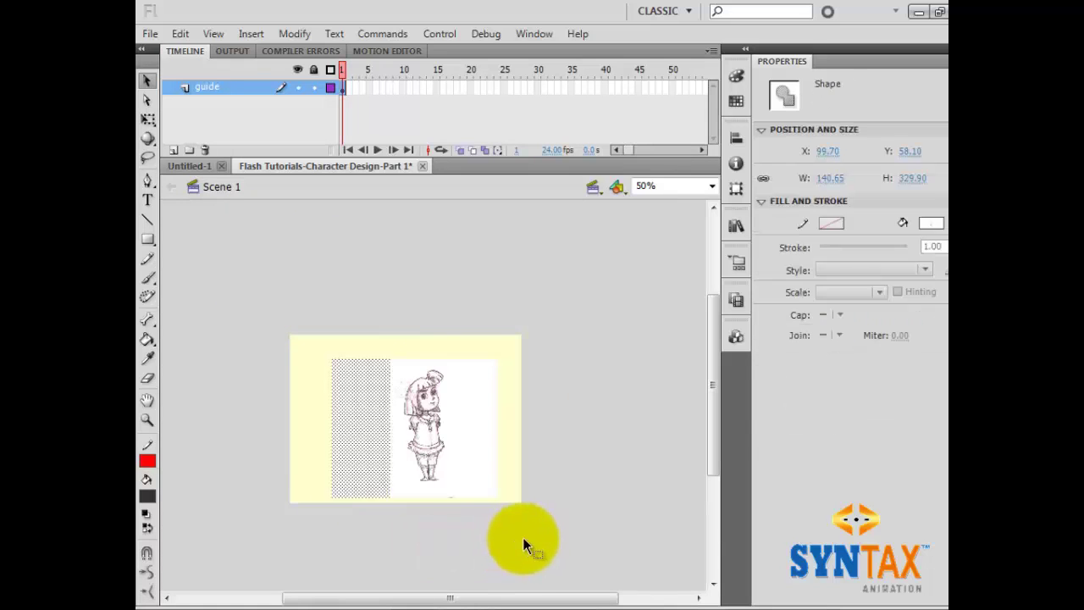
{"action": "key", "text": "Delete"}
{"action": "left_click_drag", "start_coordinate": [455, 325], "coordinate": [394, 517]}
{"action": "key", "text": "Delete"}
{"action": "key", "text": "Delete"}
{"action": "left_click", "coordinate": [333, 313]}
{"action": "key", "text": "Delete"}
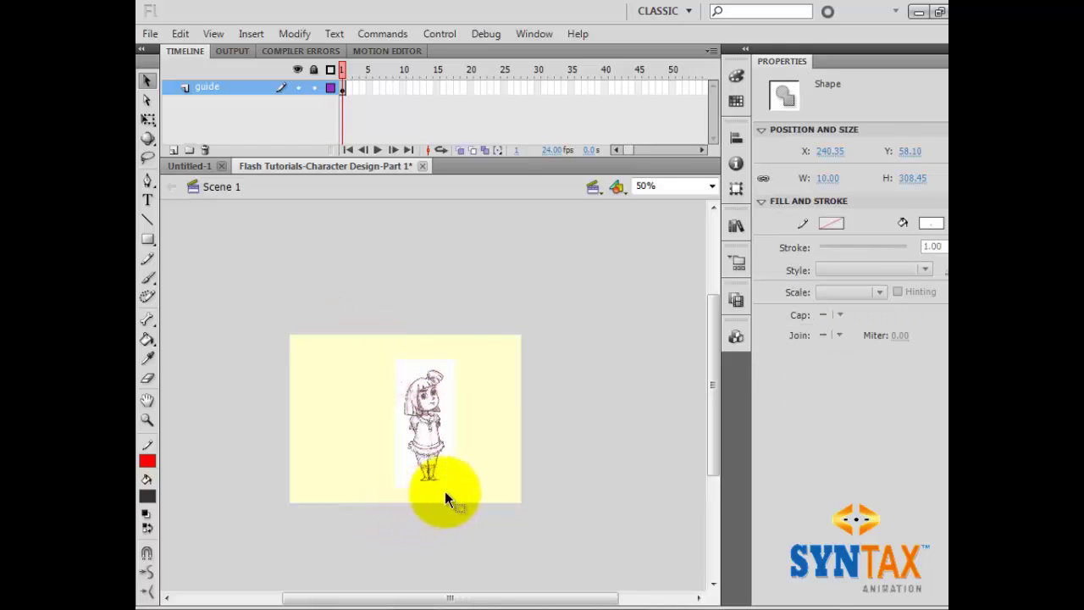
{"action": "left_click_drag", "start_coordinate": [319, 324], "coordinate": [487, 366]}
{"action": "key", "text": "Delete"}
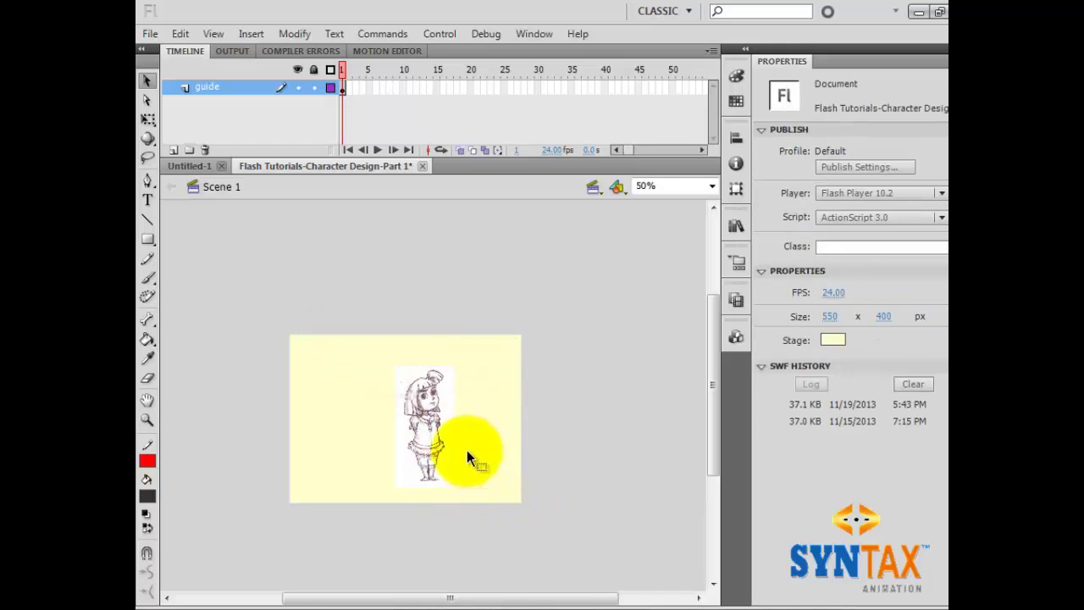
Select the trimmed 142.25 × 290.40 shape, dismiss the colour-scheme prompt, and convert to symbol
{"action": "left_click", "coordinate": [442, 410]}
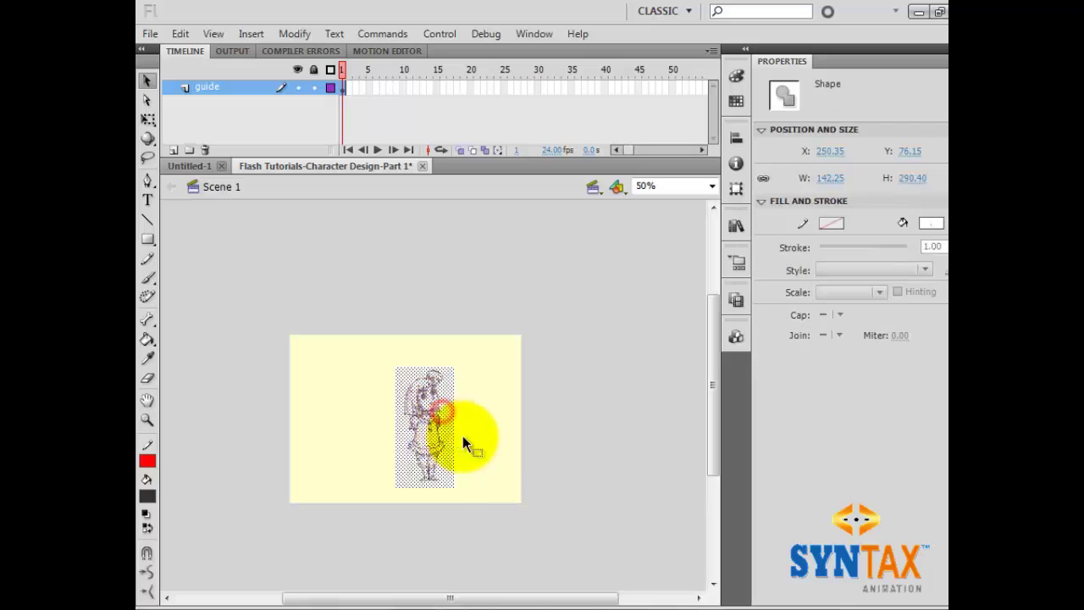
{"action": "left_click", "coordinate": [556, 413]}
{"action": "left_click", "coordinate": [436, 419]}
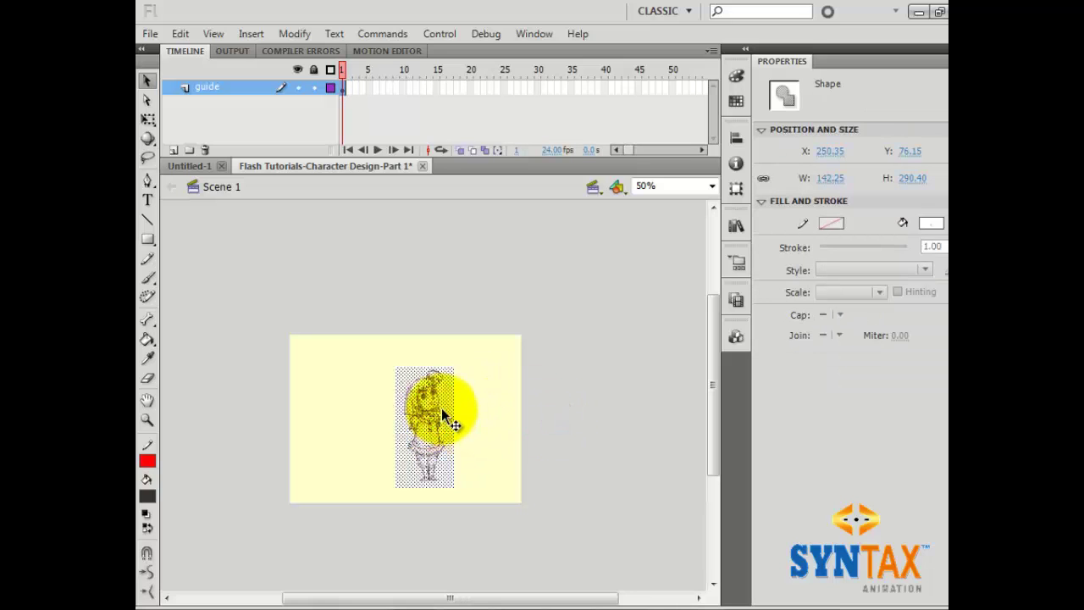
{"action": "left_click", "coordinate": [764, 132]}
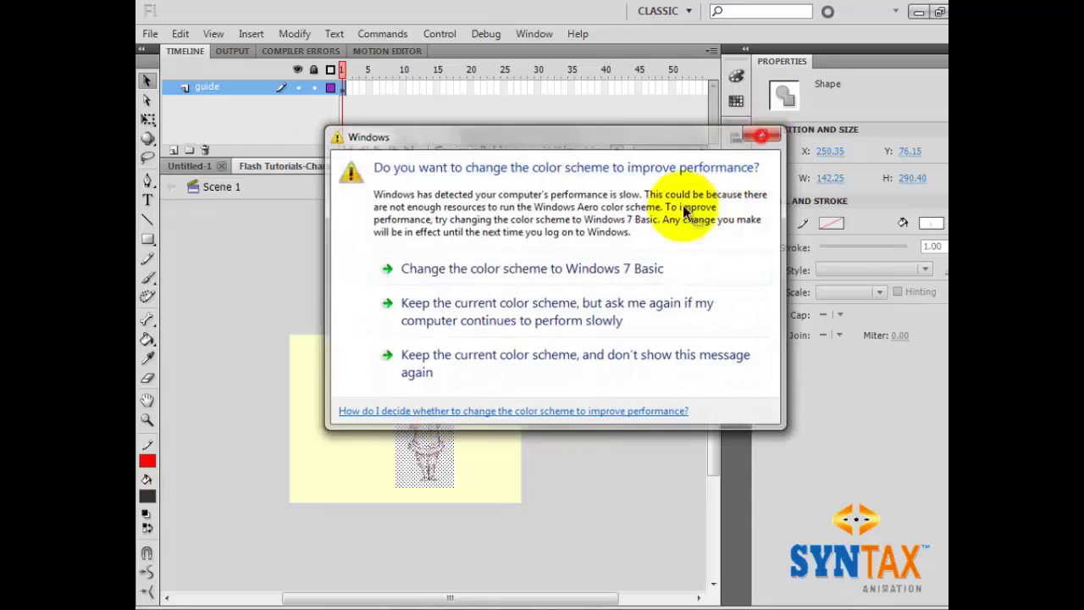
{"action": "key", "text": "F8"}
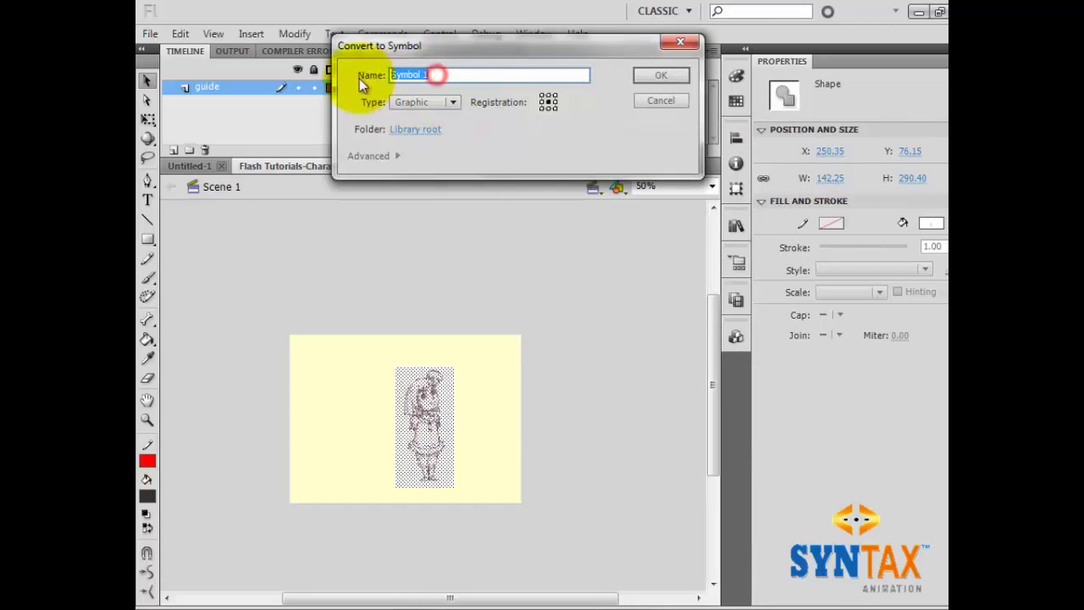
Name the new Graphic symbol 'guide' and confirm
{"action": "type", "text": "guide"}
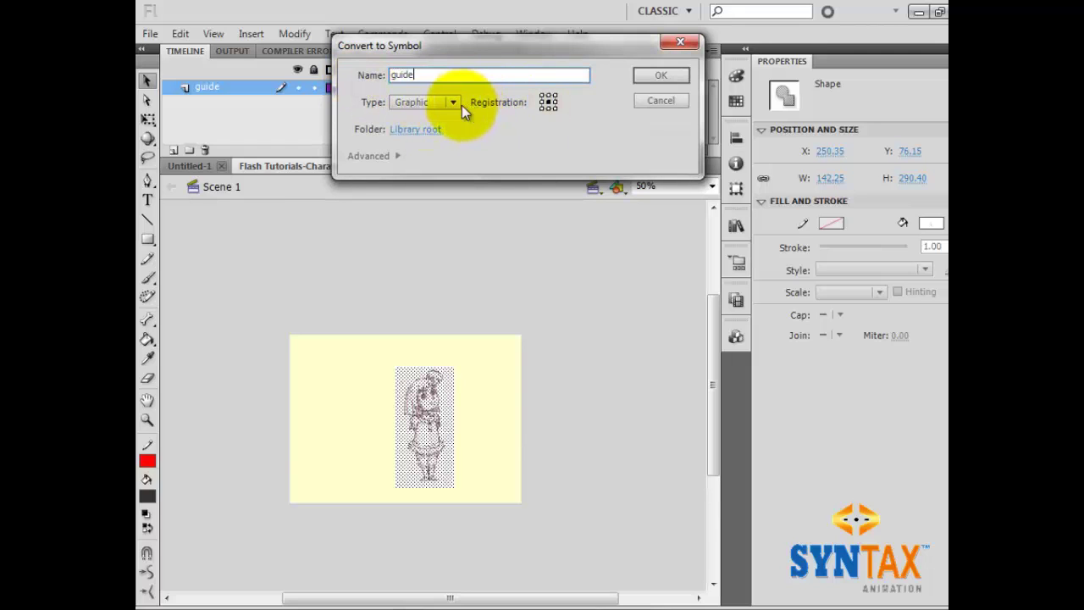
{"action": "left_click", "coordinate": [662, 76]}
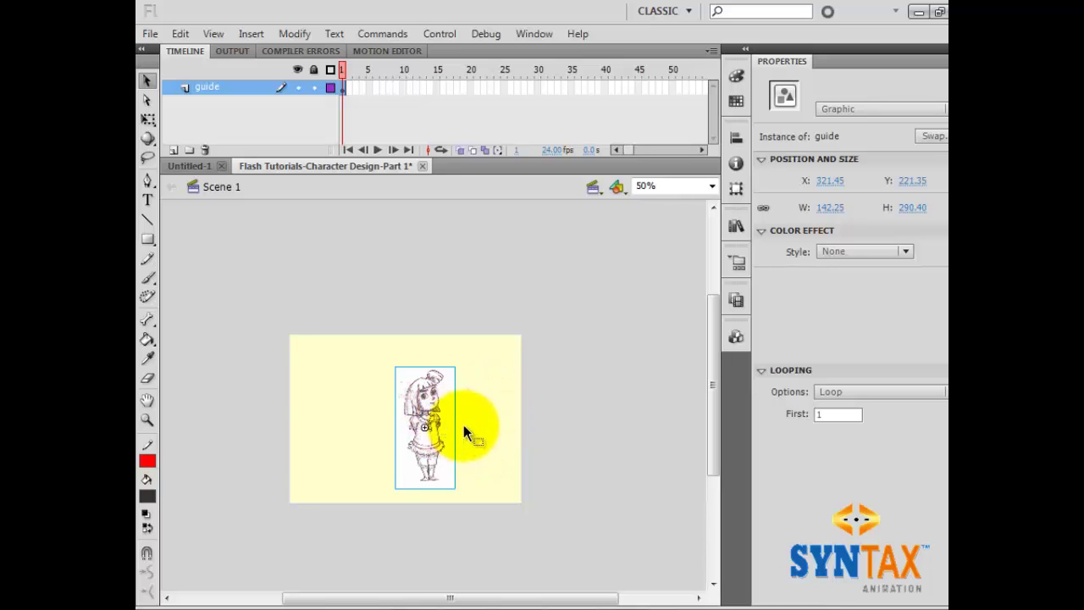
Move the guide instance left and up on the stage
{"action": "left_click_drag", "start_coordinate": [448, 423], "coordinate": [477, 391]}
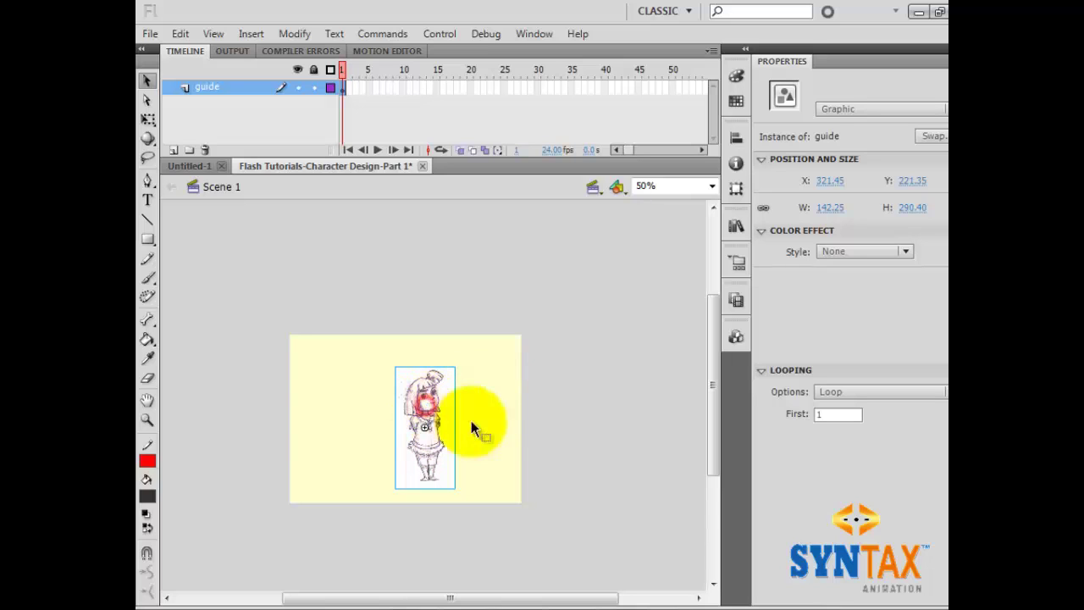
{"action": "left_click_drag", "start_coordinate": [428, 404], "coordinate": [407, 389]}
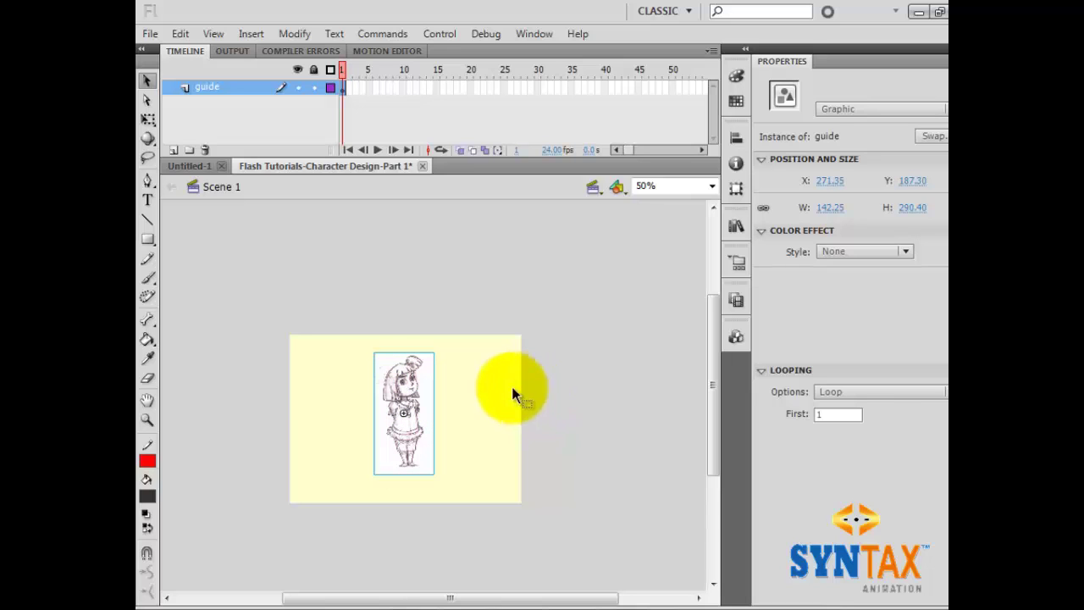
{"action": "left_click", "coordinate": [486, 381]}
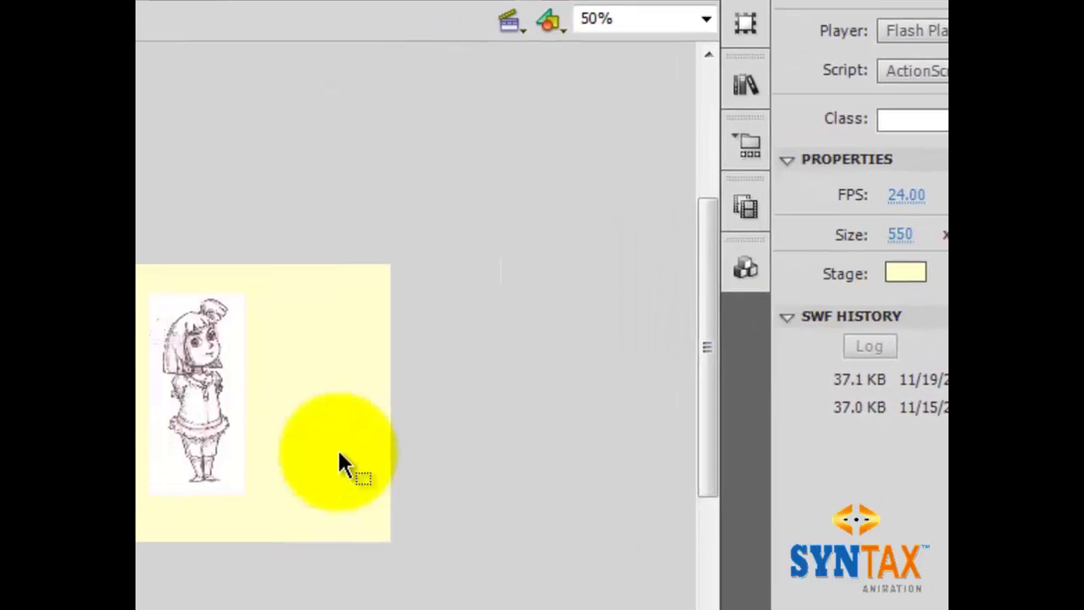
{"action": "left_click", "coordinate": [565, 360]}
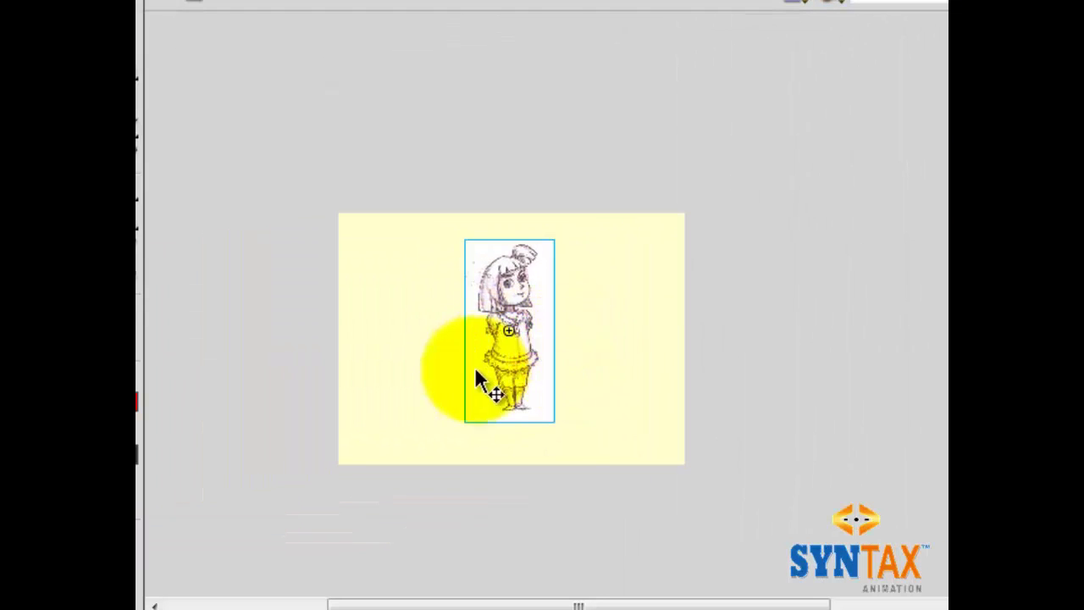
Scale the guide instance up to 188.15 × 384.10 at X 267.35, Y 201.30
{"action": "key", "text": "q"}
{"action": "left_click_drag", "start_coordinate": [555, 420], "coordinate": [566, 444]}
{"action": "left_click_drag", "start_coordinate": [519, 360], "coordinate": [516, 368]}
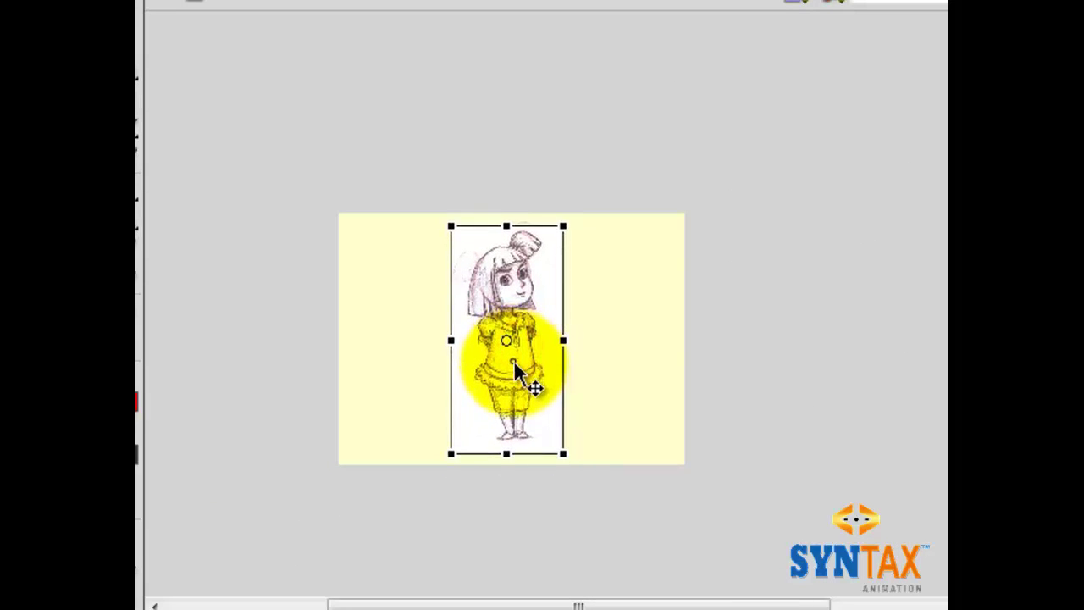
{"action": "left_click_drag", "start_coordinate": [565, 453], "coordinate": [566, 458]}
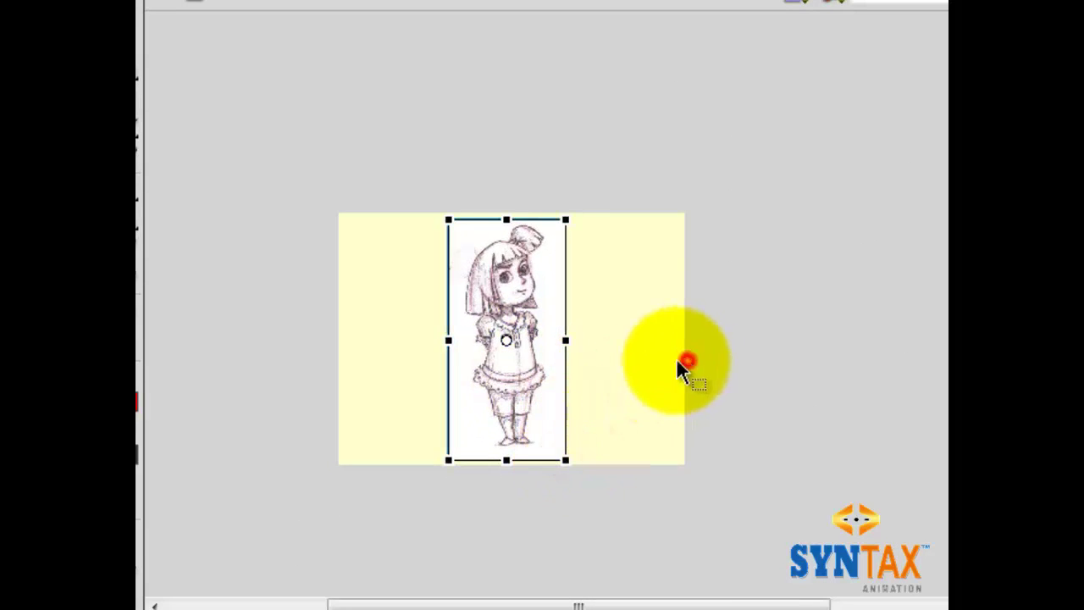
{"action": "left_click", "coordinate": [523, 324]}
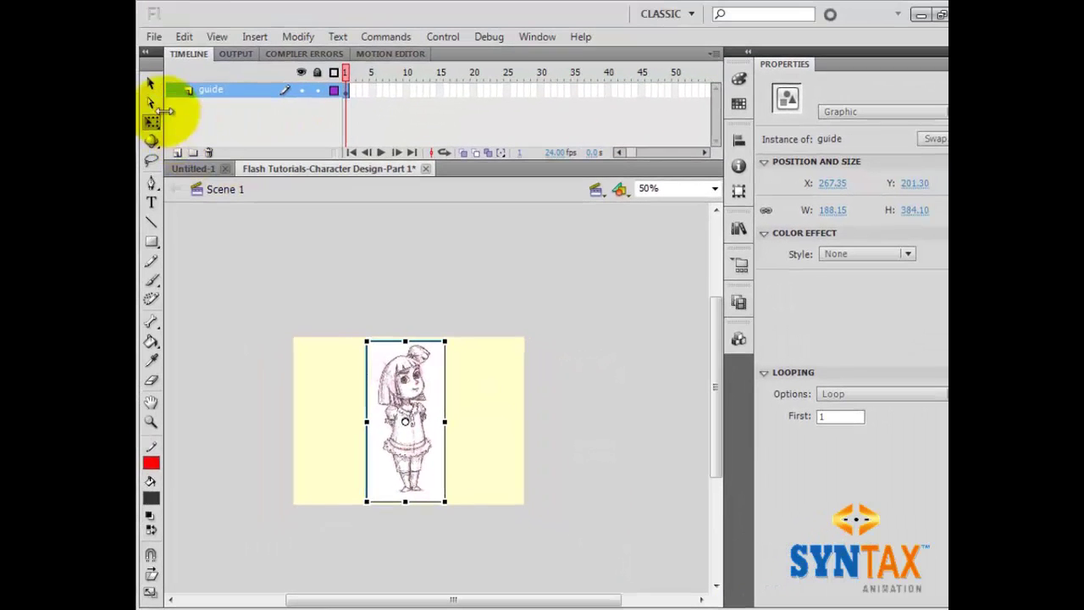
{"action": "left_click", "coordinate": [150, 83]}
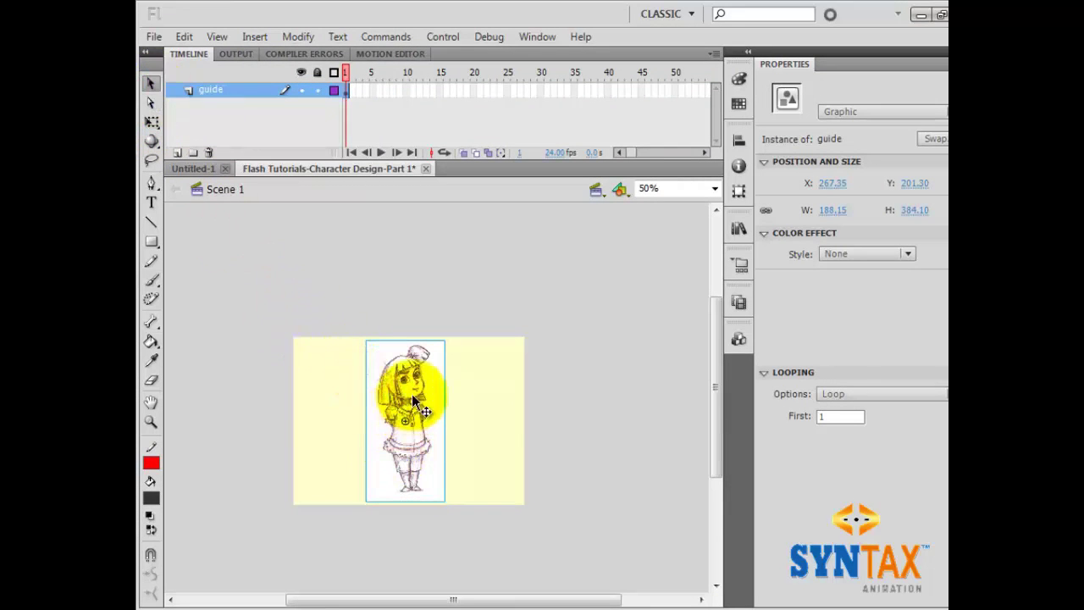
Apply an Alpha color effect to the guide instance and lower it to 43%
{"action": "left_click", "coordinate": [502, 401]}
{"action": "left_click", "coordinate": [422, 400]}
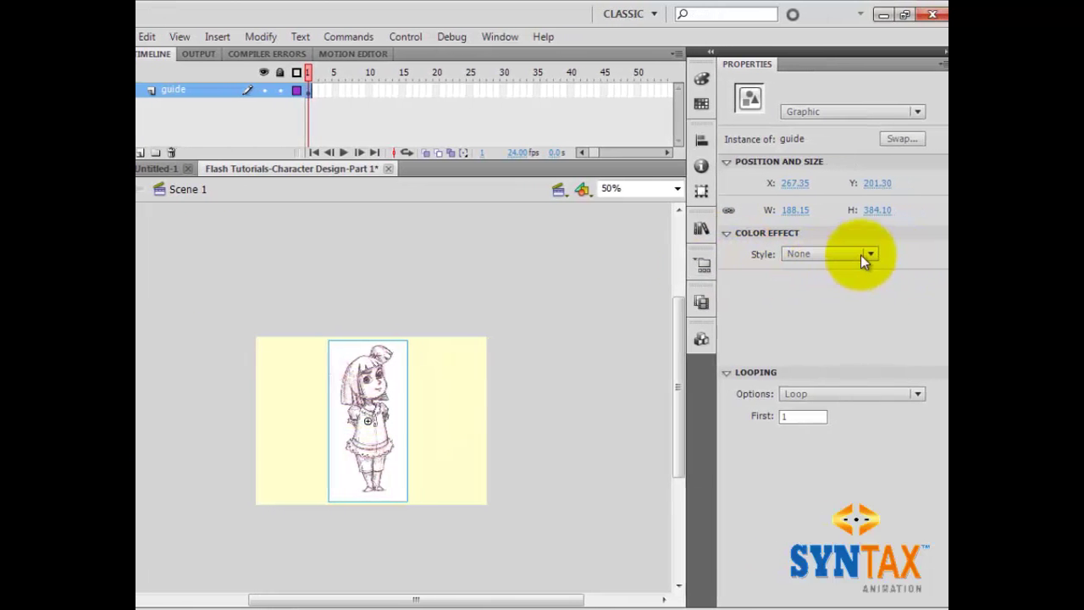
{"action": "left_click", "coordinate": [860, 255]}
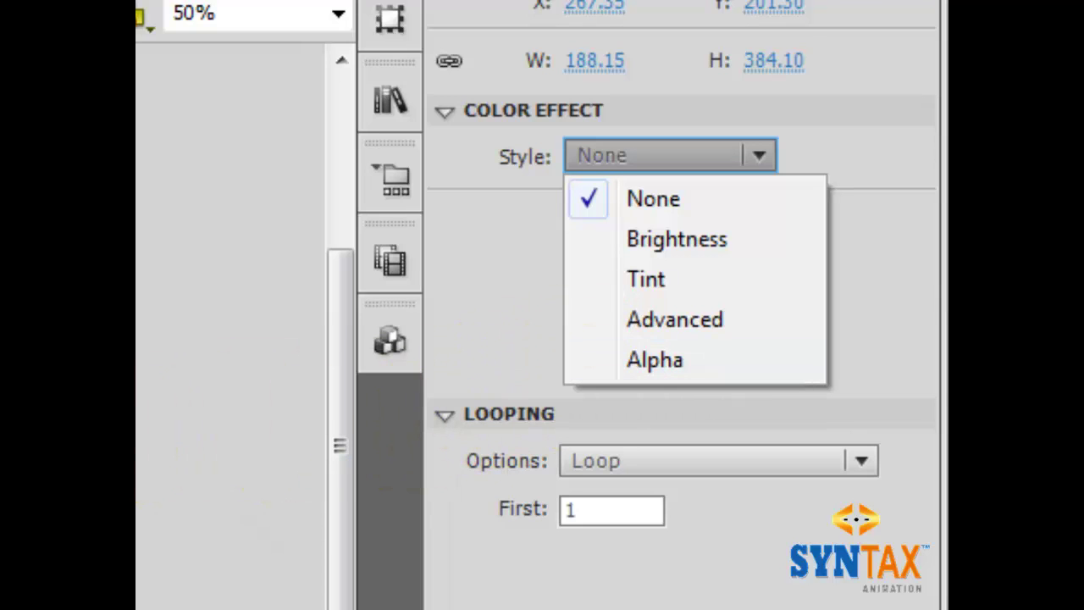
{"action": "left_click", "coordinate": [666, 362]}
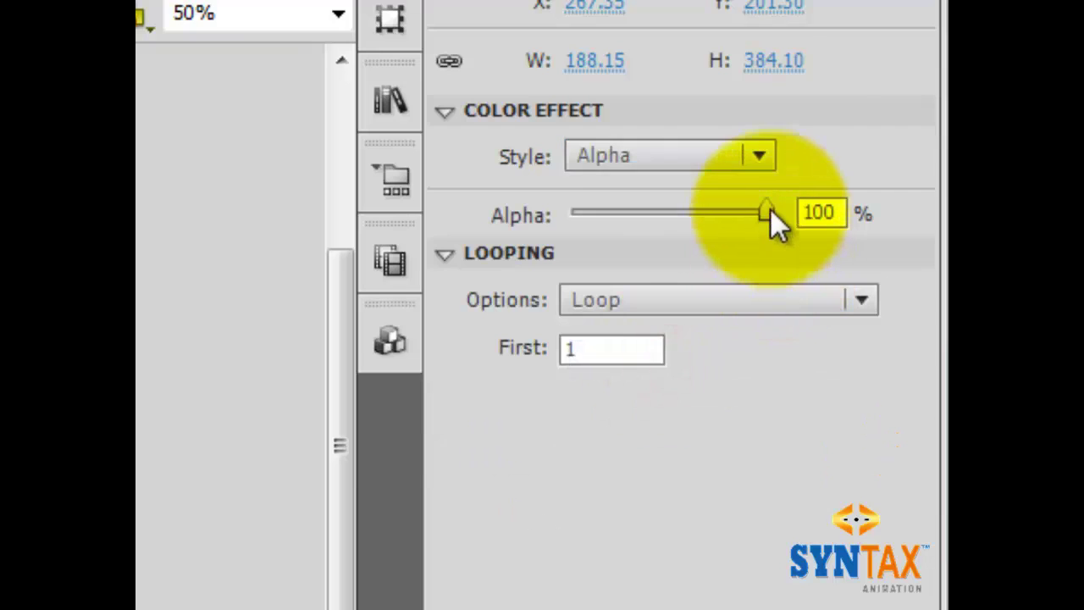
{"action": "left_click_drag", "start_coordinate": [768, 210], "coordinate": [729, 210]}
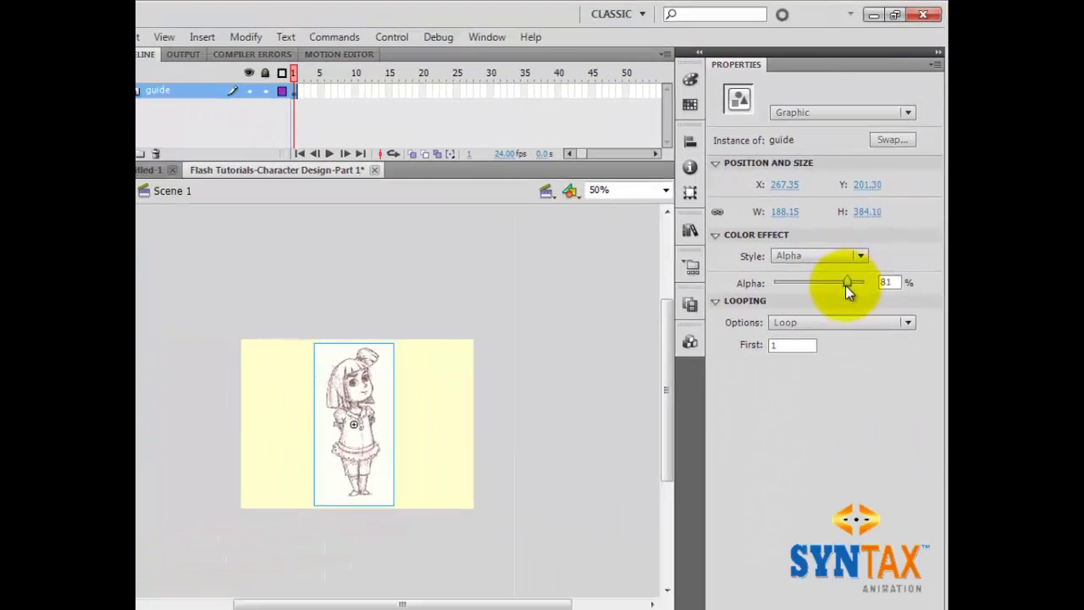
{"action": "left_click_drag", "start_coordinate": [846, 285], "coordinate": [819, 294]}
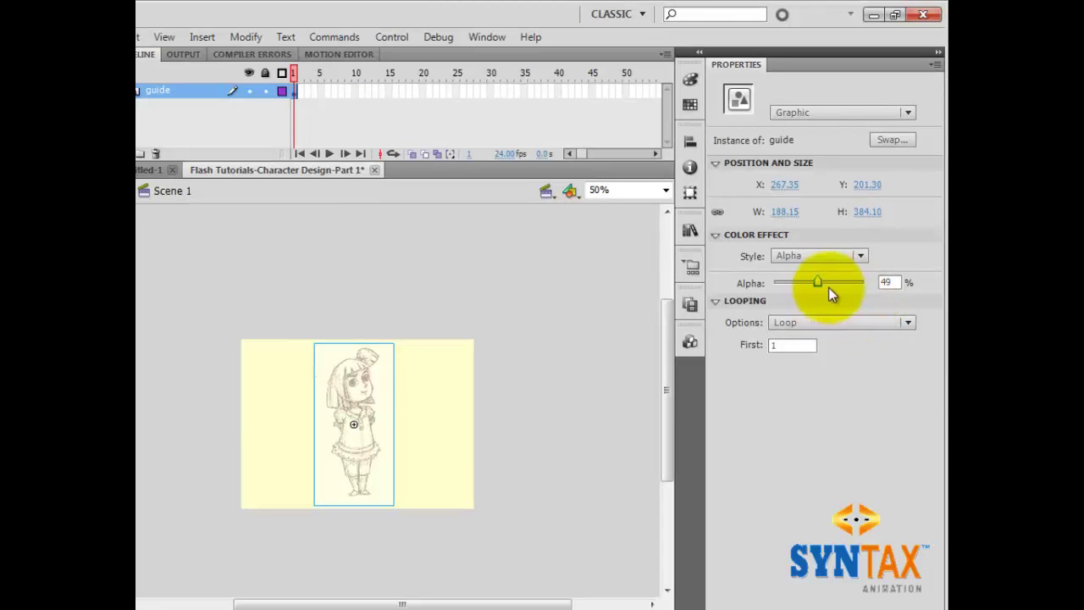
{"action": "left_click", "coordinate": [475, 411]}
{"action": "left_click", "coordinate": [342, 424]}
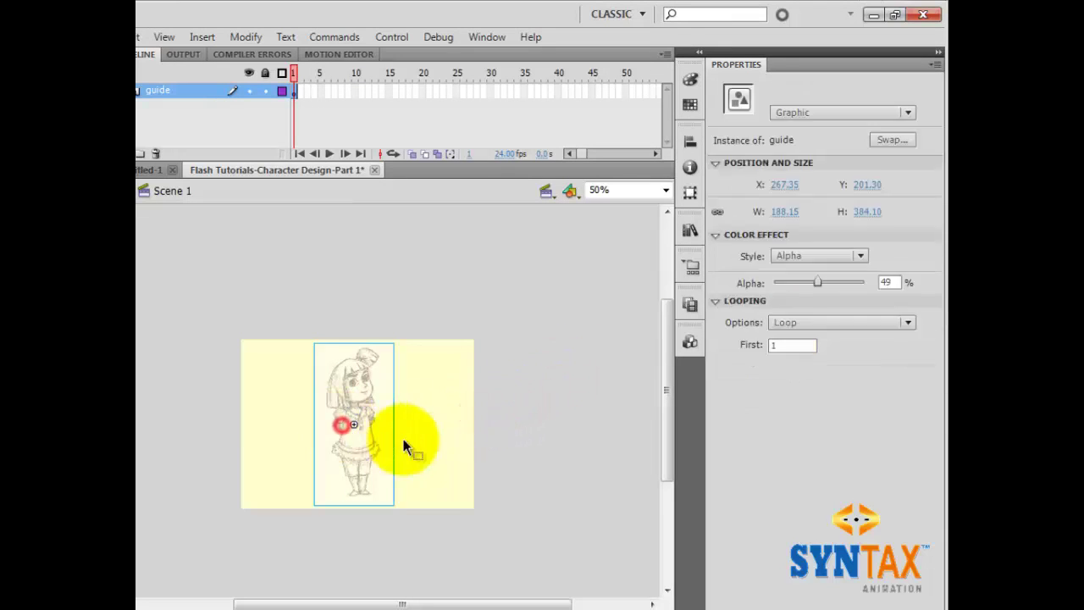
{"action": "key", "text": "ctrl+equal"}
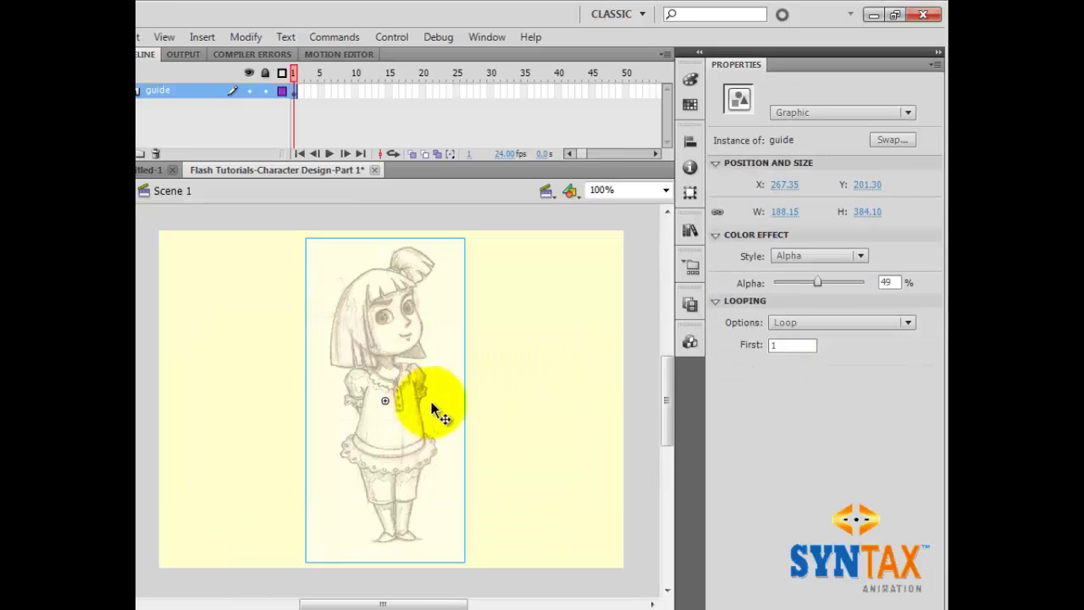
{"action": "mouse_move", "coordinate": [818, 282]}
{"action": "left_mouse_down"}
{"action": "mouse_move", "coordinate": [805, 285]}
{"action": "mouse_move", "coordinate": [816, 289]}
{"action": "left_mouse_up"}
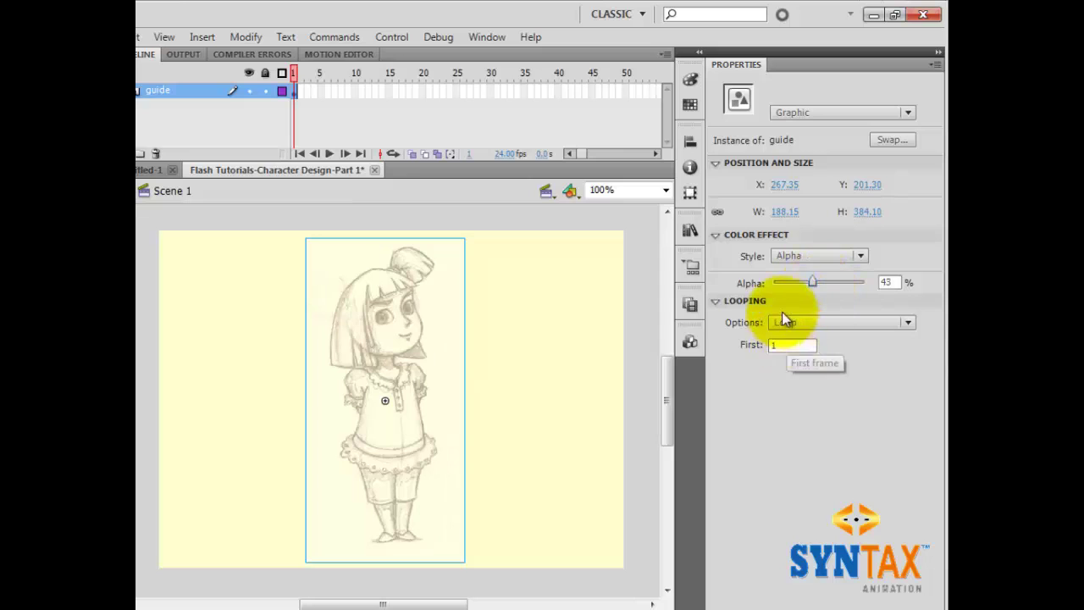
Lock the guide layer, save the file, and close the Untitled-1 document
{"action": "left_click", "coordinate": [267, 92]}
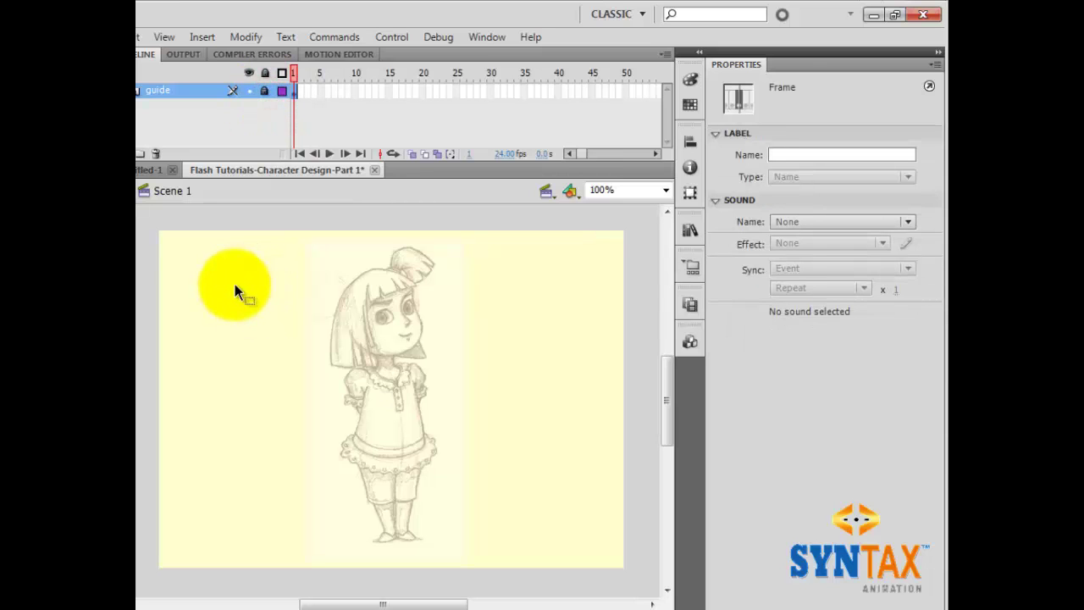
{"action": "key", "text": "ctrl+s"}
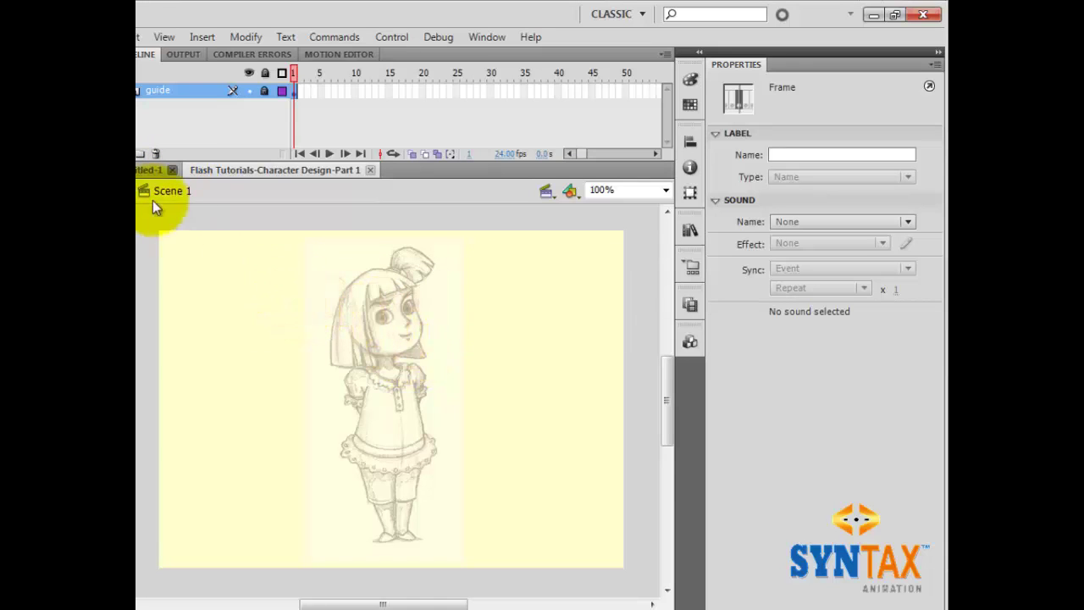
{"action": "left_click", "coordinate": [172, 169]}
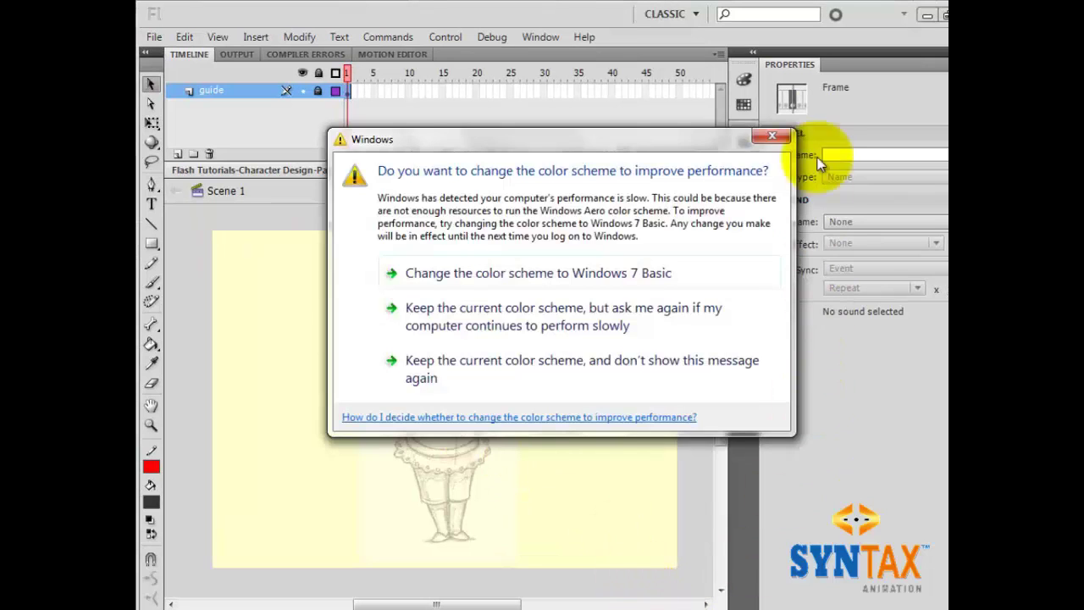
{"action": "left_click", "coordinate": [767, 138]}
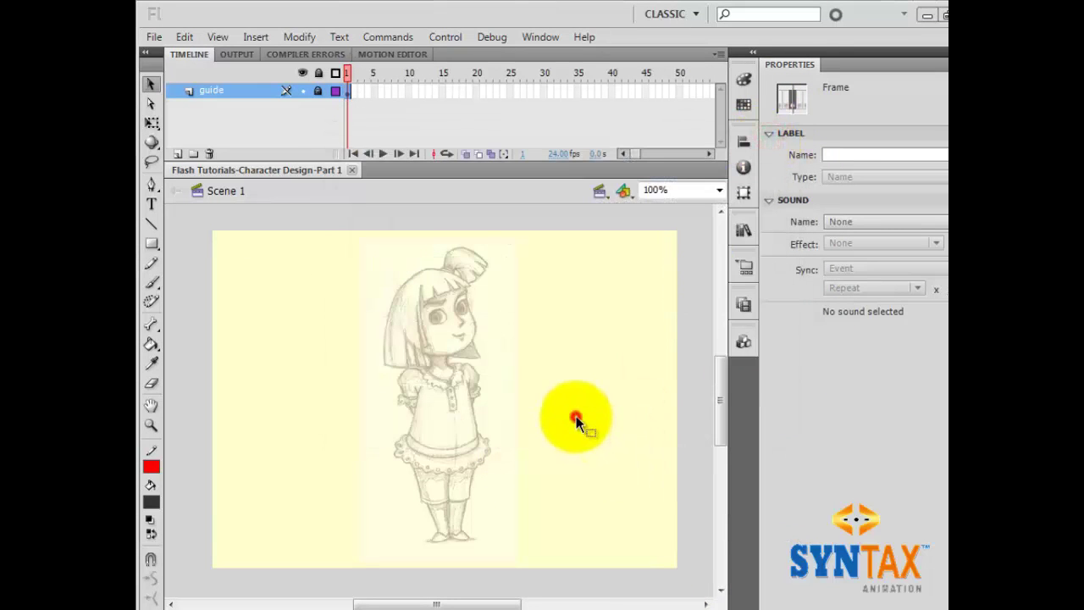
{"action": "left_click", "coordinate": [576, 416]}
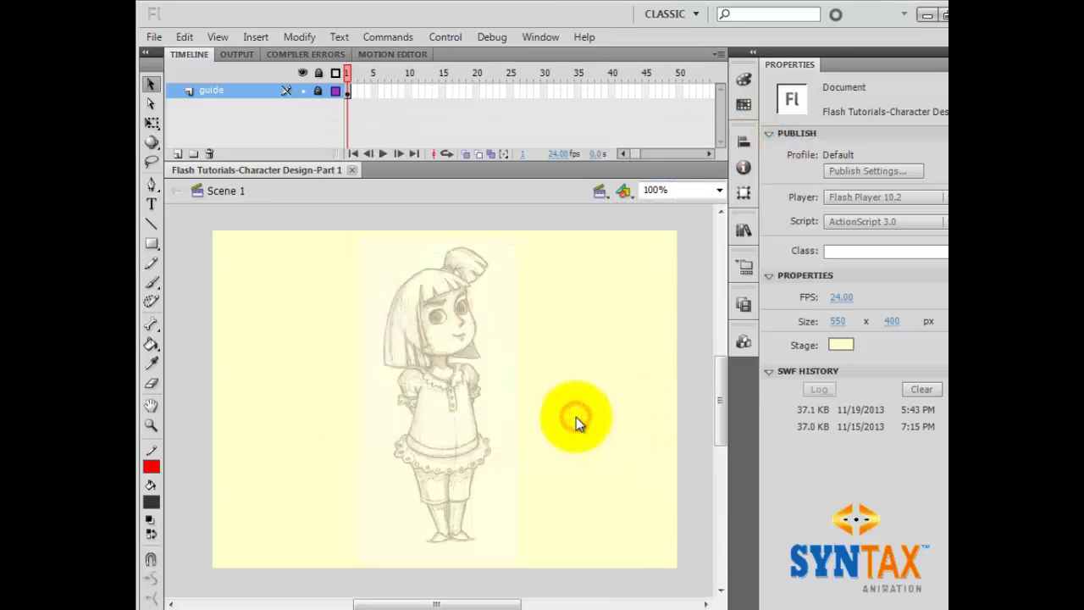
{"action": "left_click", "coordinate": [520, 411]}
{"action": "left_click", "coordinate": [443, 374]}
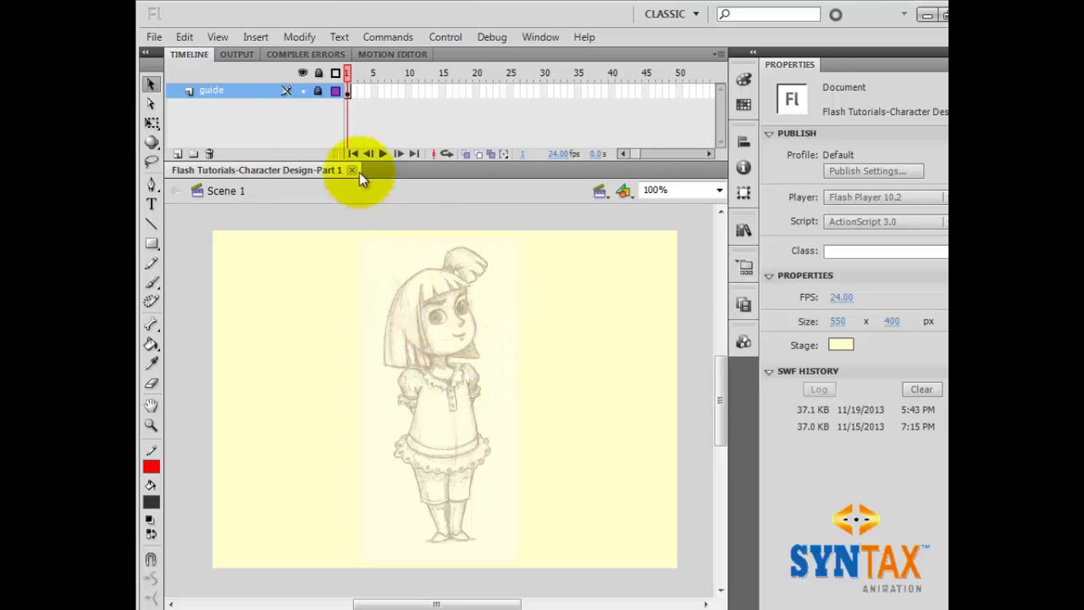
Add Layer 3 above the locked guide layer, rename it 'head', and select its first frame
{"action": "double_click", "coordinate": [244, 89]}
{"action": "left_click", "coordinate": [283, 123]}
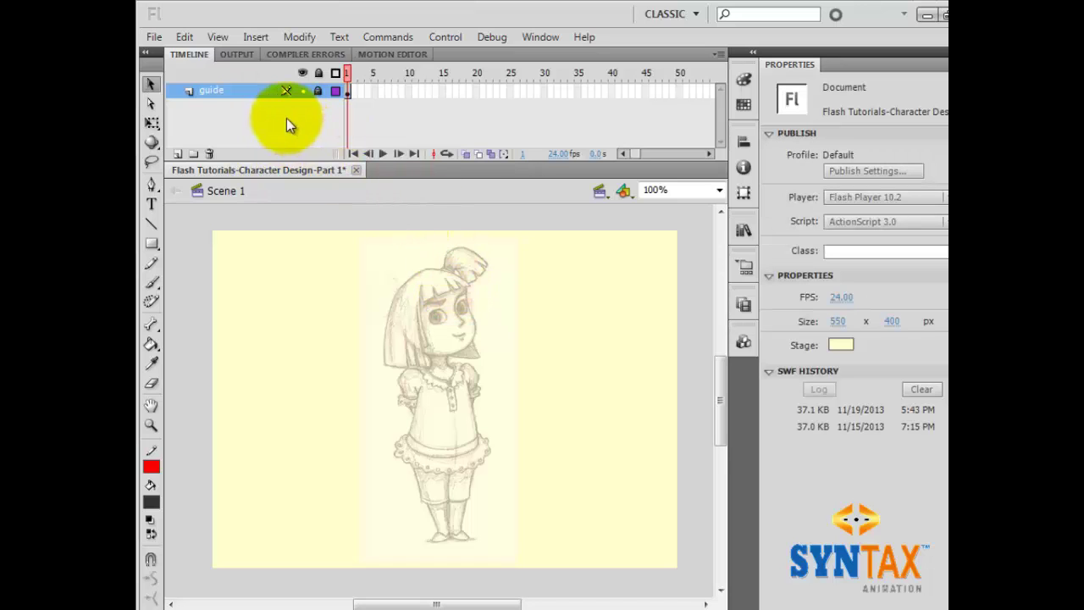
{"action": "left_click", "coordinate": [180, 154]}
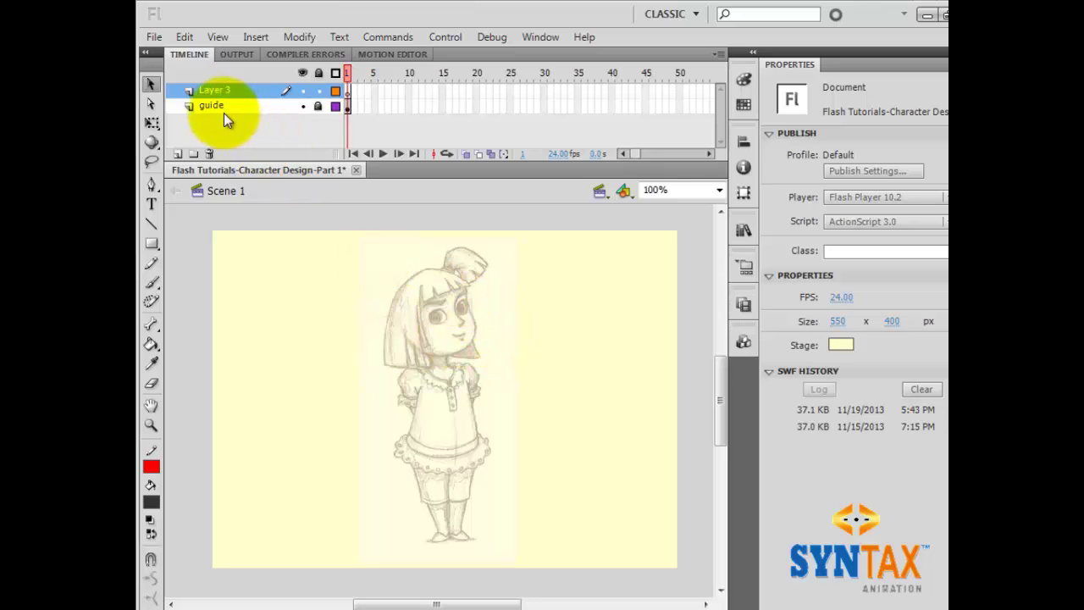
{"action": "left_click", "coordinate": [403, 391]}
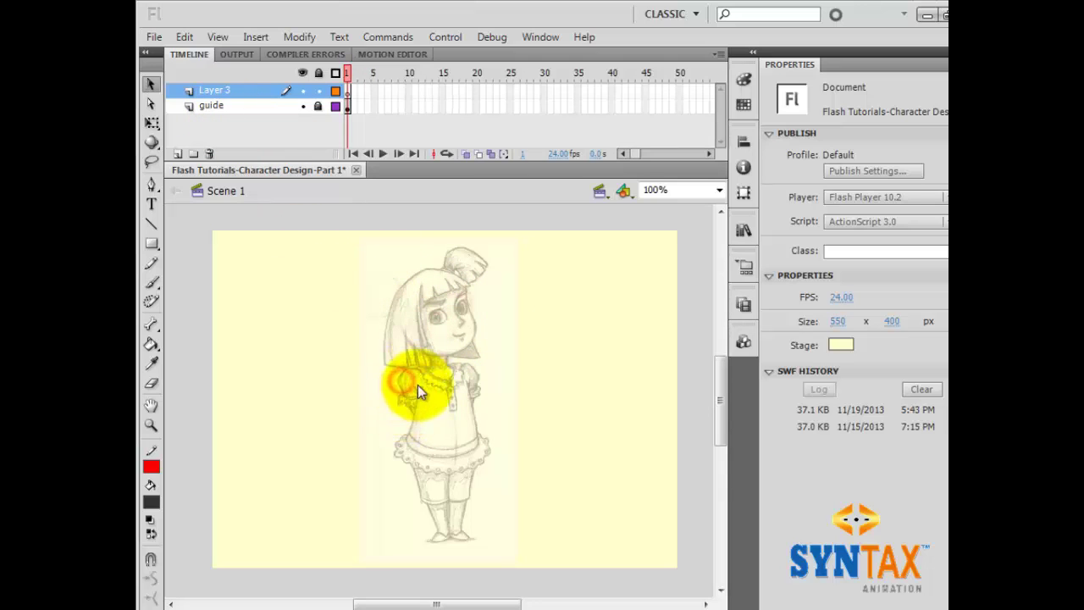
{"action": "left_click", "coordinate": [757, 138]}
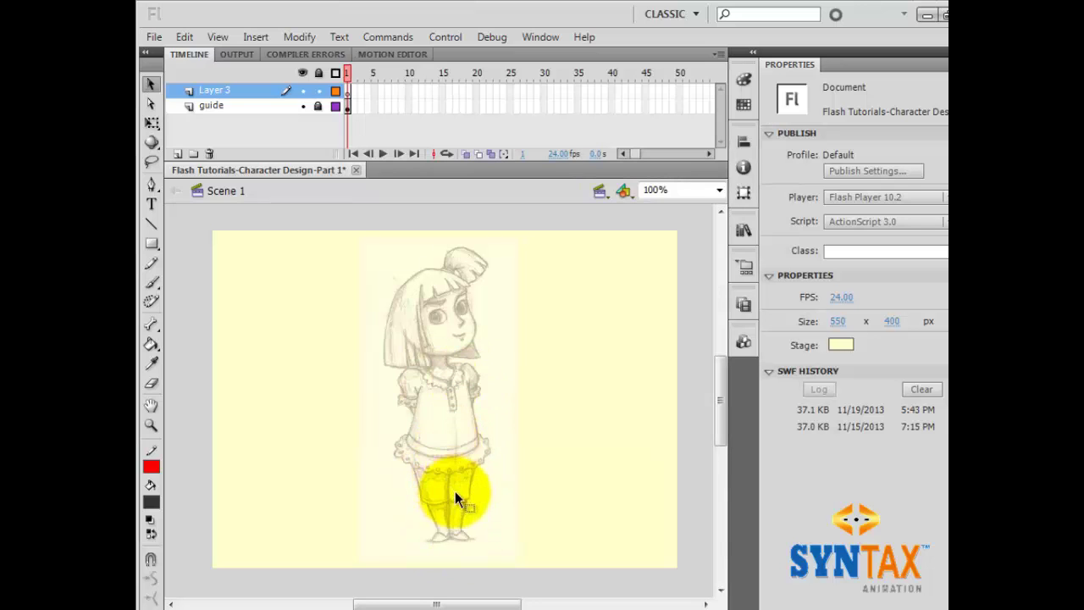
{"action": "double_click", "coordinate": [222, 91]}
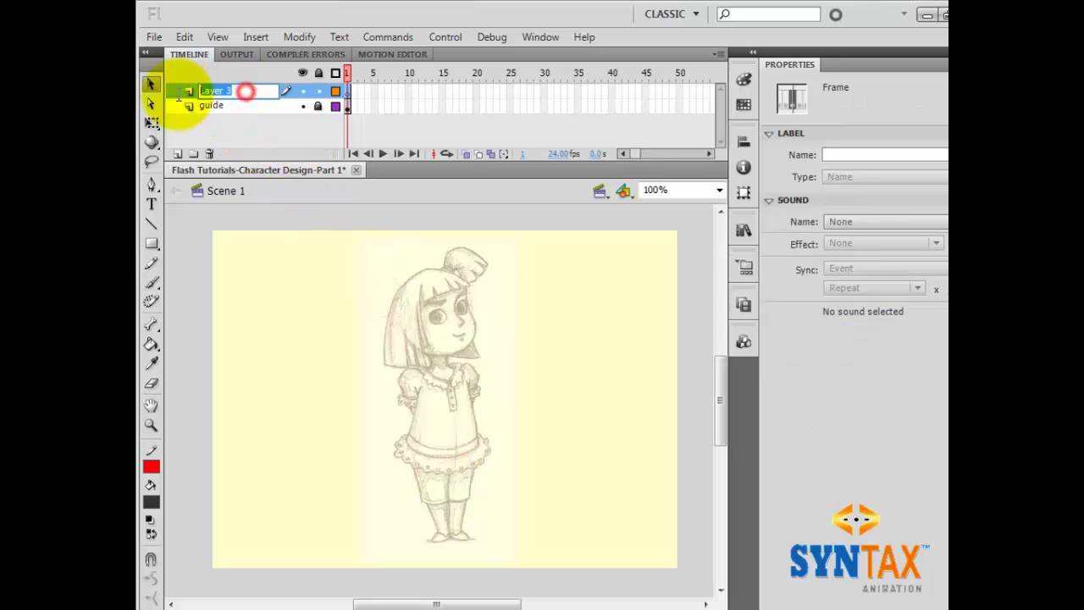
{"action": "type", "text": "head"}
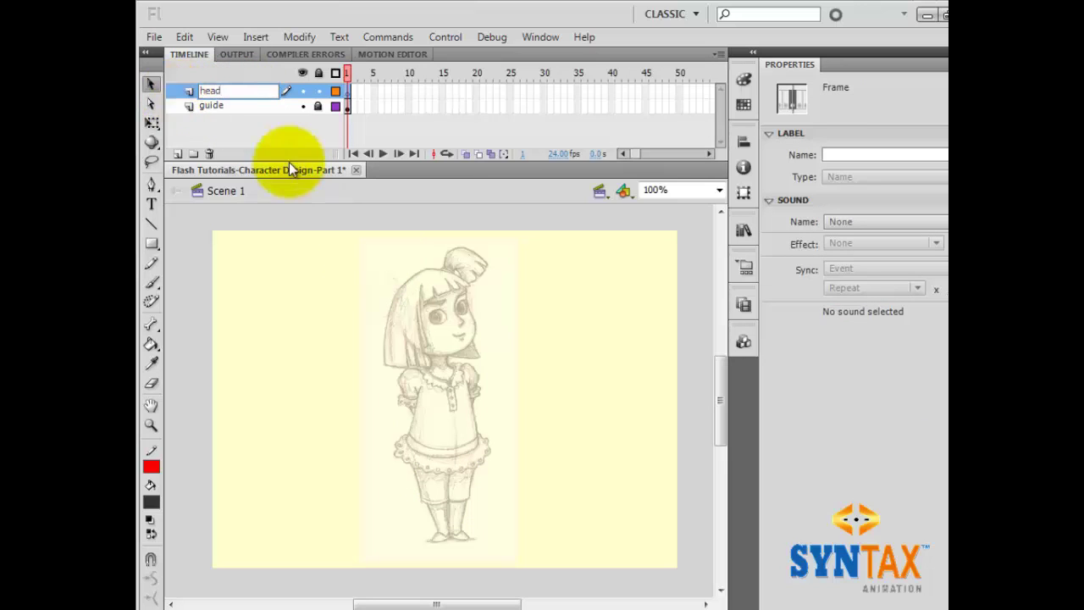
{"action": "left_click", "coordinate": [418, 347]}
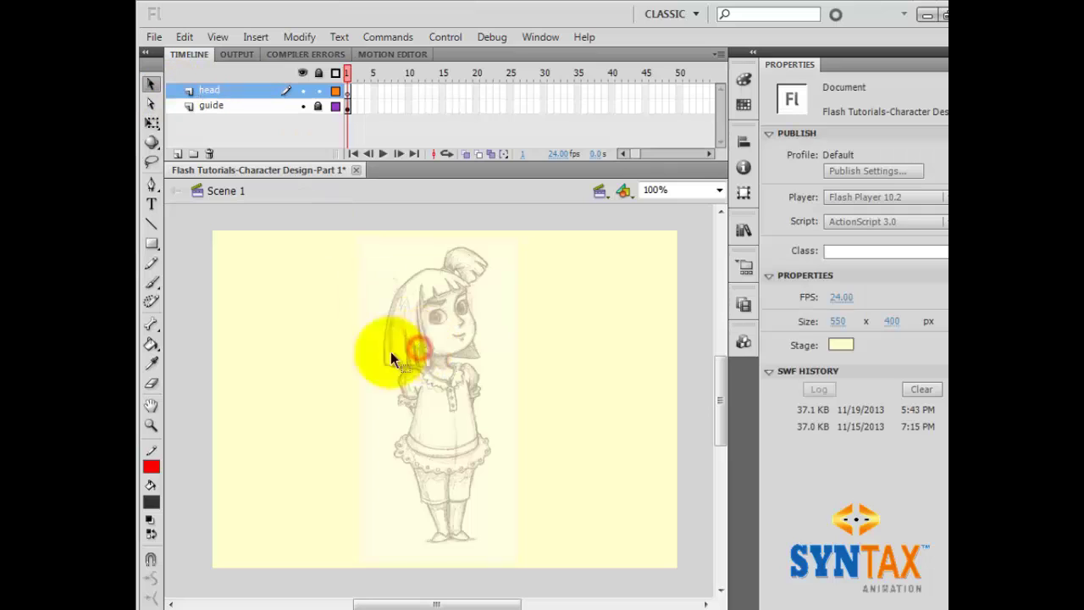
{"action": "left_click", "coordinate": [346, 92]}
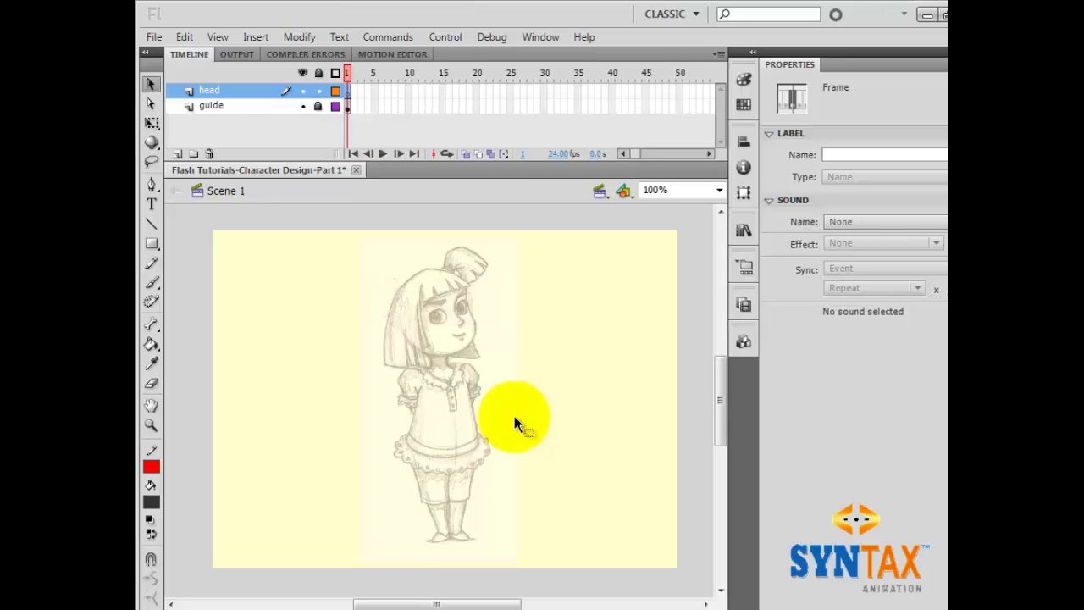
Zoom the stage to about 400% and pan until the girl's face is centred
{"action": "scroll", "coordinate": [514, 416], "scroll_direction": "up", "scroll_amount": 6}
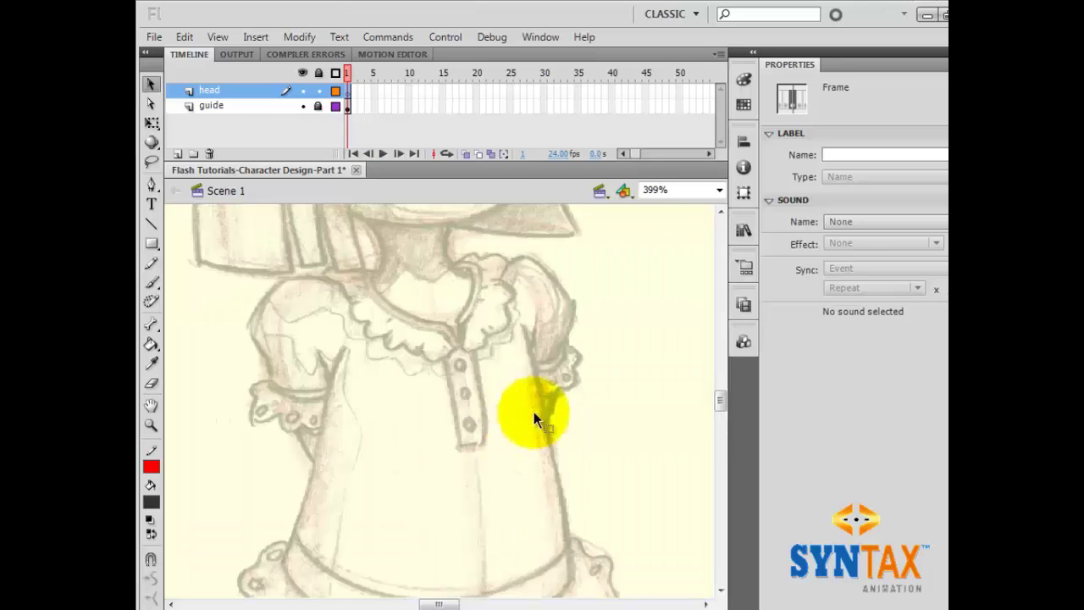
{"action": "left_click_drag", "start_coordinate": [465, 368], "coordinate": [484, 443]}
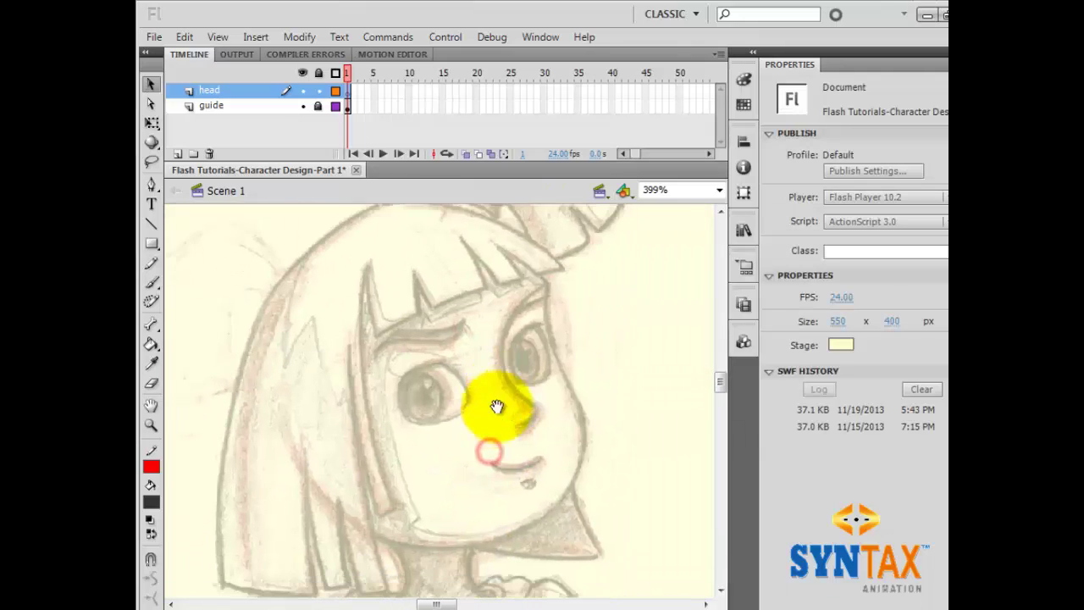
{"action": "left_click_drag", "start_coordinate": [496, 406], "coordinate": [496, 392]}
{"action": "left_click_drag", "start_coordinate": [510, 345], "coordinate": [501, 391]}
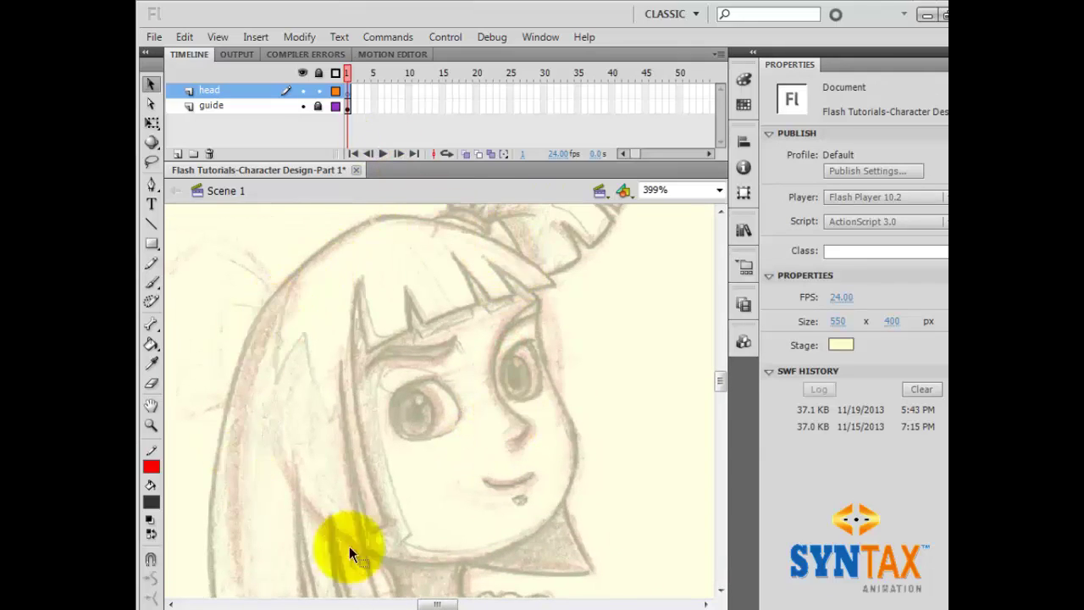
{"action": "left_click", "coordinate": [392, 542]}
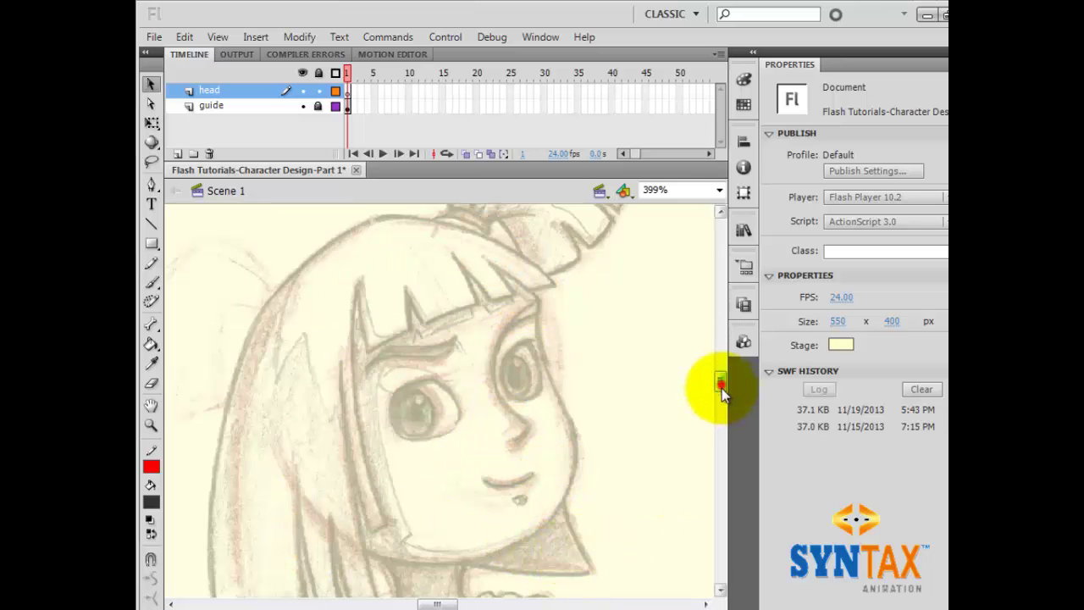
{"action": "left_click_drag", "start_coordinate": [721, 388], "coordinate": [721, 396]}
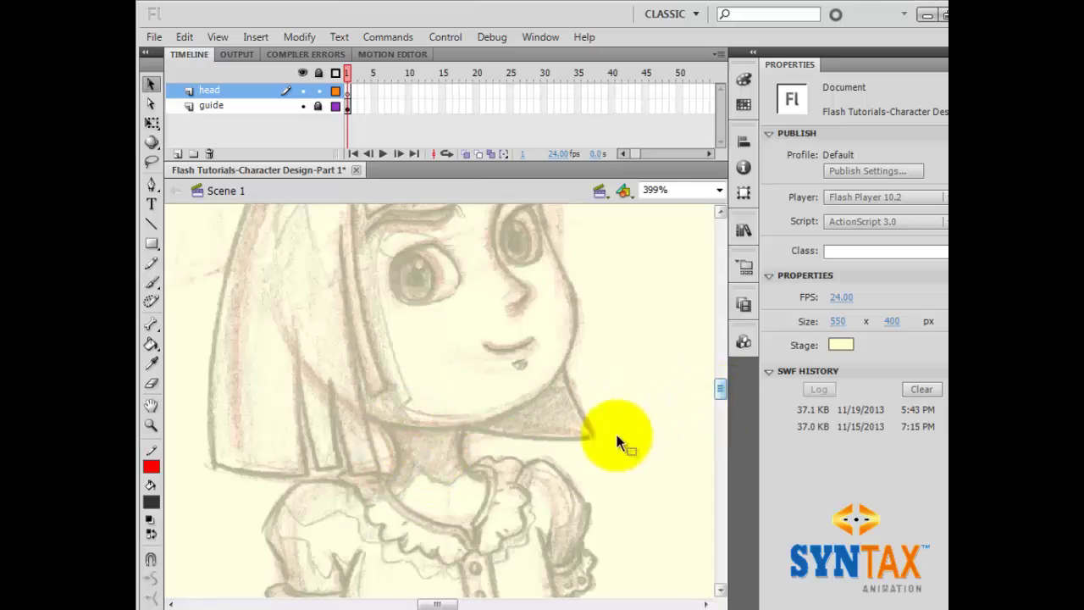
{"action": "left_click", "coordinate": [719, 385]}
{"action": "left_click_drag", "start_coordinate": [719, 386], "coordinate": [720, 380]}
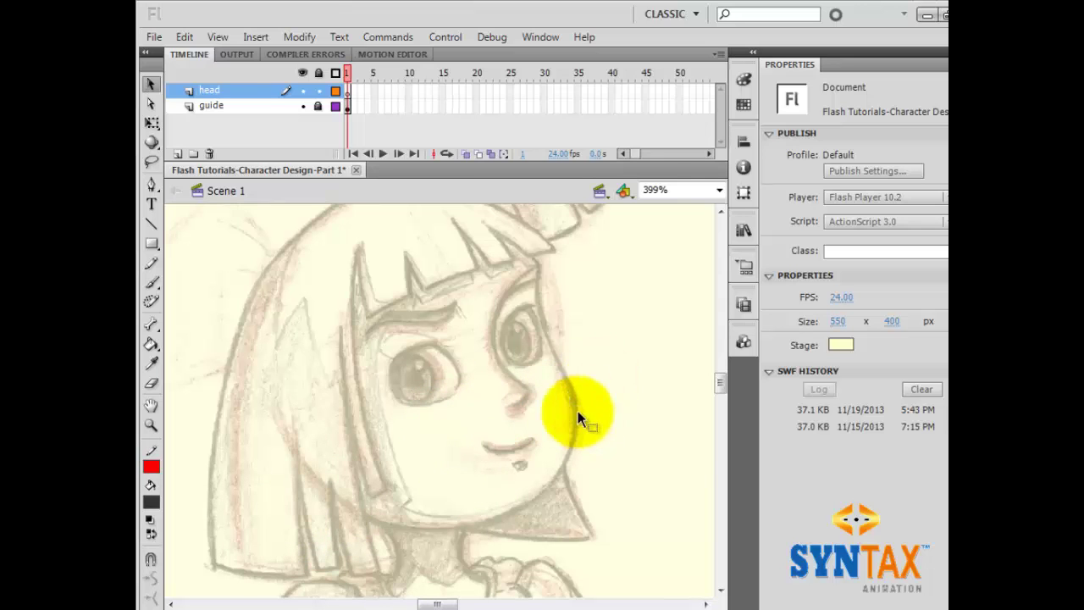
Set no fill and a red stroke, then draw a straight line diagonally across the face
{"action": "left_click", "coordinate": [771, 135]}
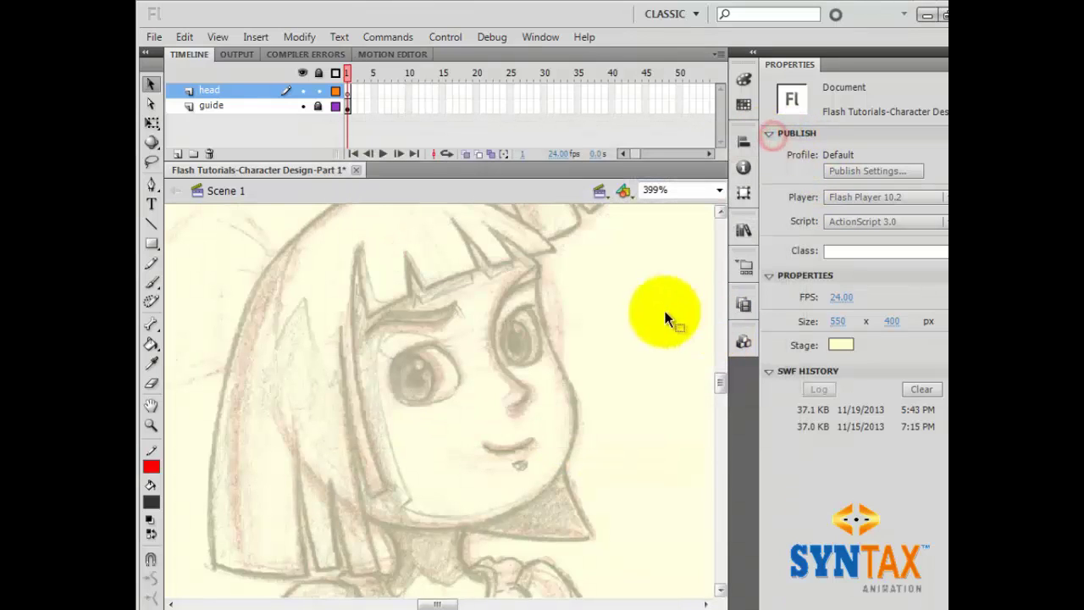
{"action": "left_click", "coordinate": [154, 501]}
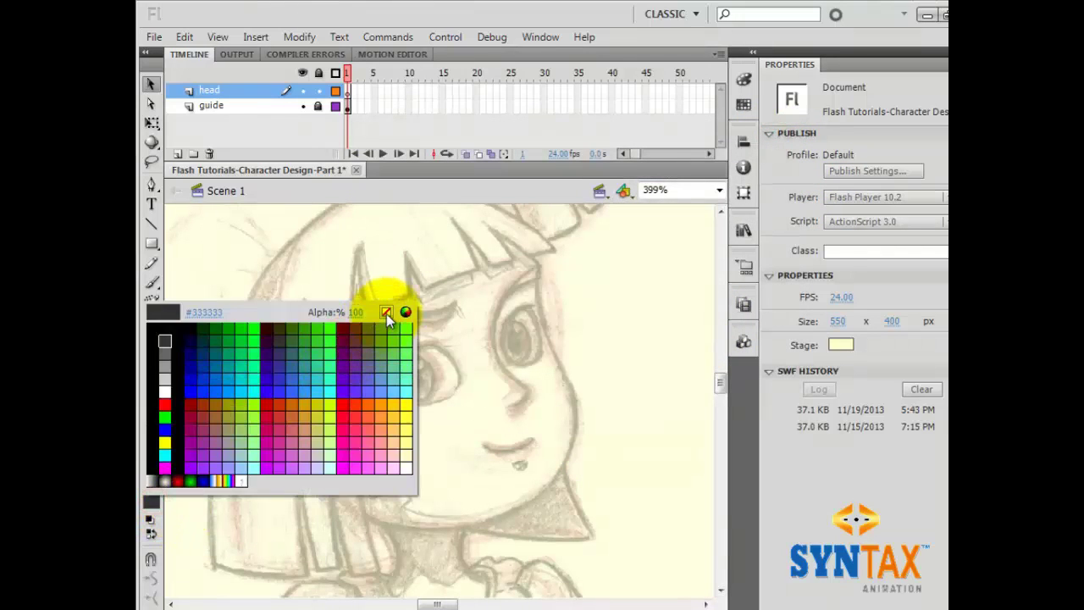
{"action": "left_click", "coordinate": [386, 312]}
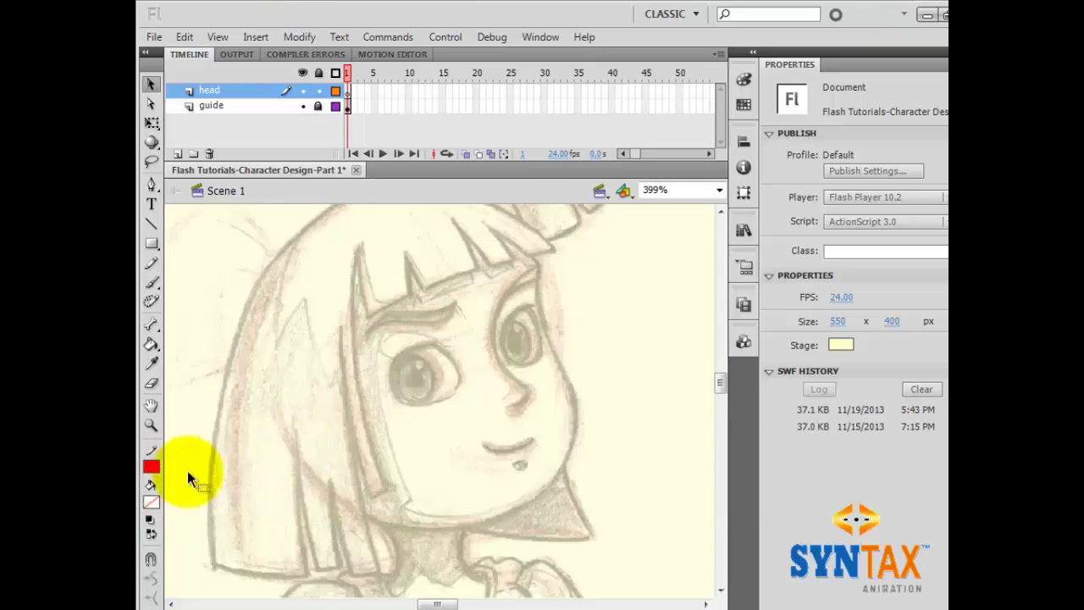
{"action": "left_click", "coordinate": [154, 464]}
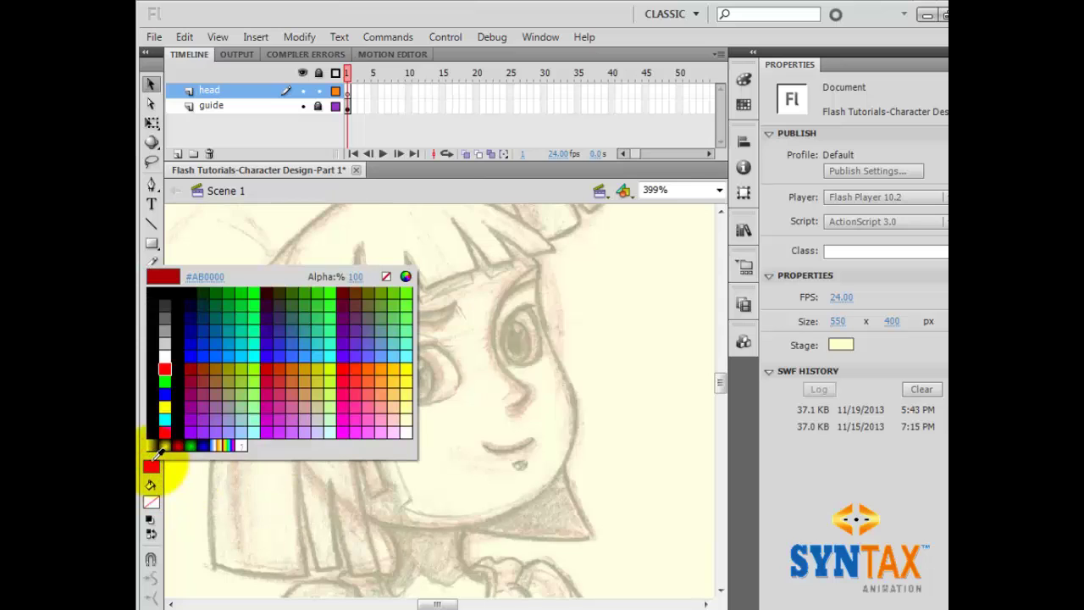
{"action": "left_click", "coordinate": [166, 369]}
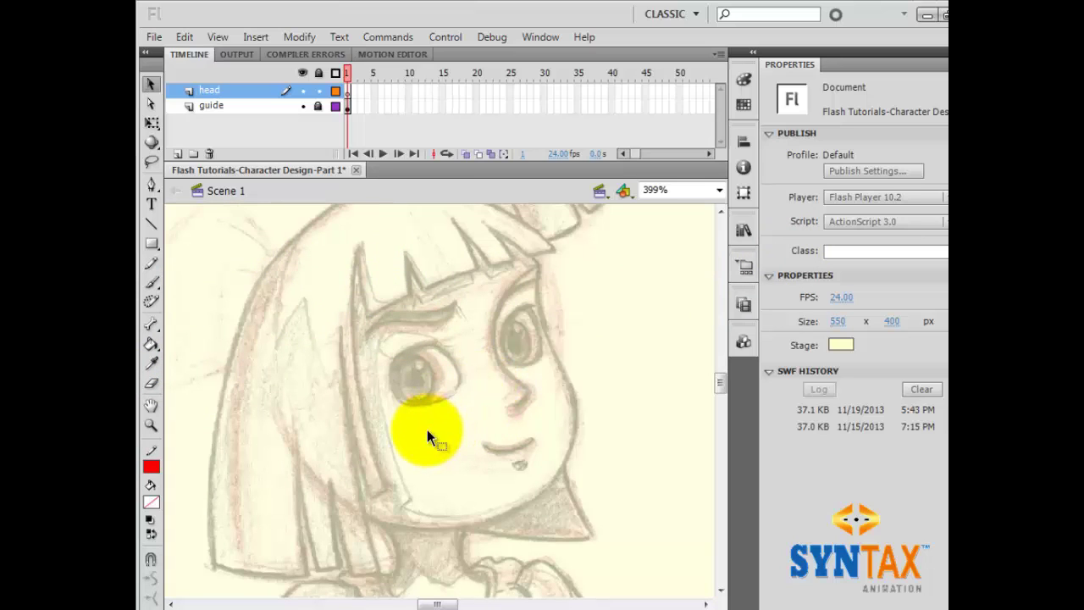
{"action": "key", "text": "n"}
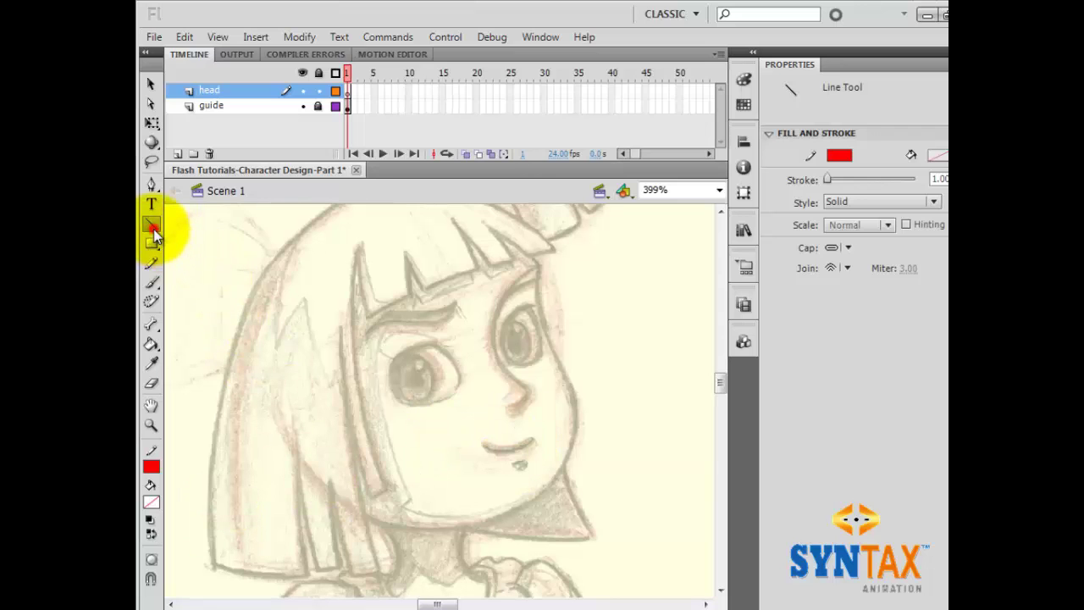
{"action": "left_click_drag", "start_coordinate": [401, 342], "coordinate": [581, 430]}
Set the red line's stroke to 0.10, check it zoomed in, then return to 399%
{"action": "left_click", "coordinate": [151, 83]}
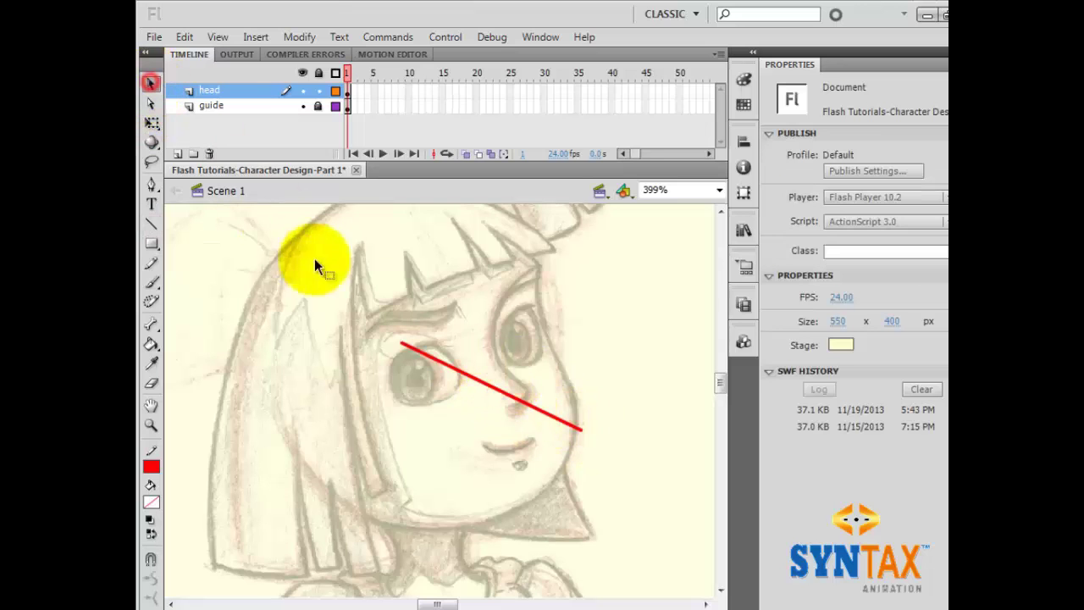
{"action": "left_click", "coordinate": [449, 381]}
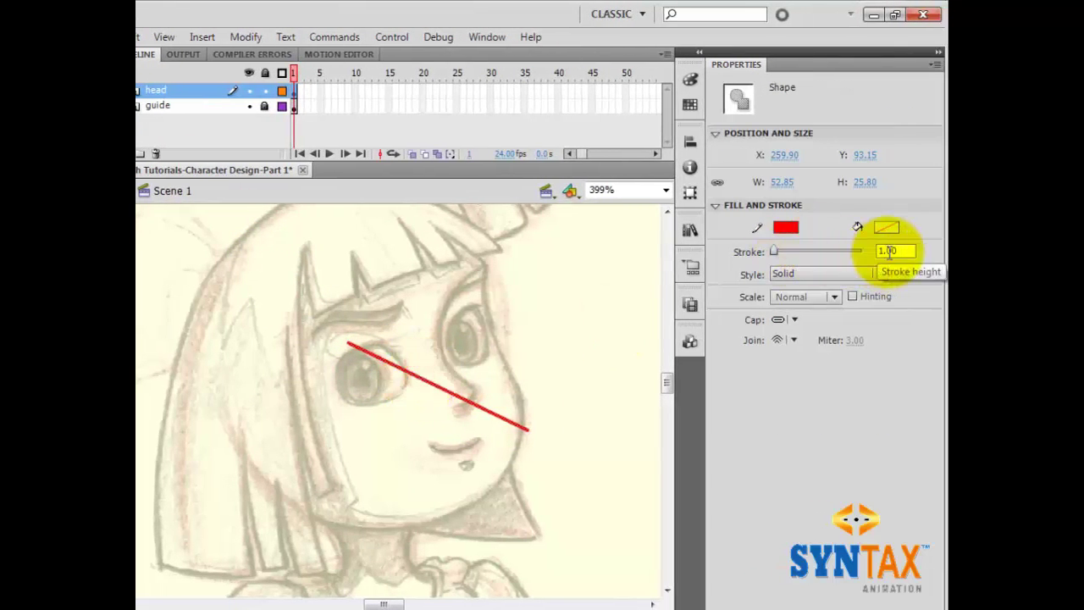
{"action": "left_click", "coordinate": [890, 252]}
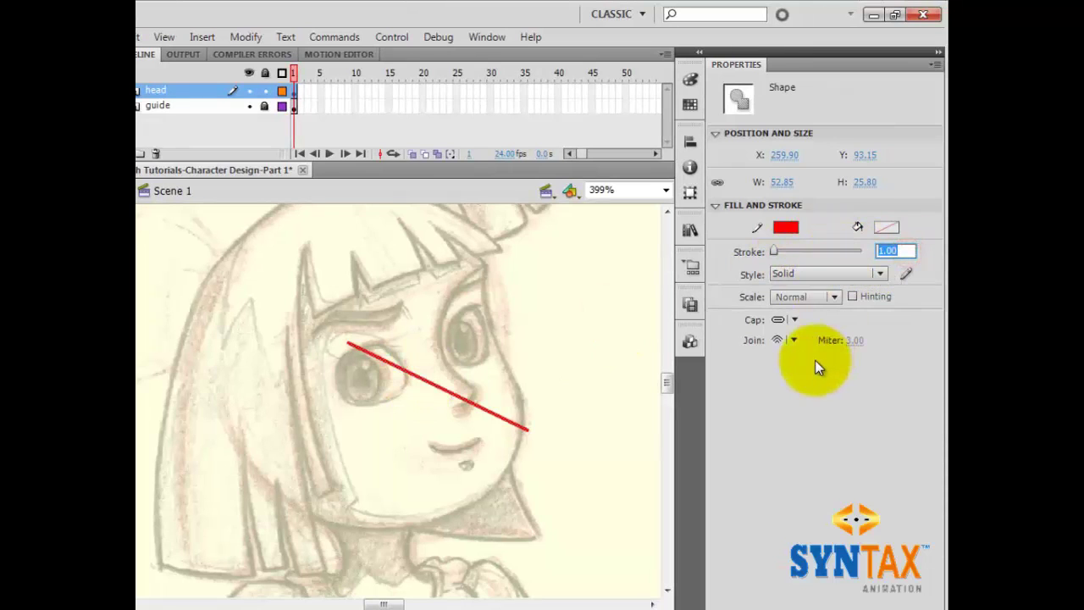
{"action": "type", "text": ".1"}
{"action": "key", "text": "Return"}
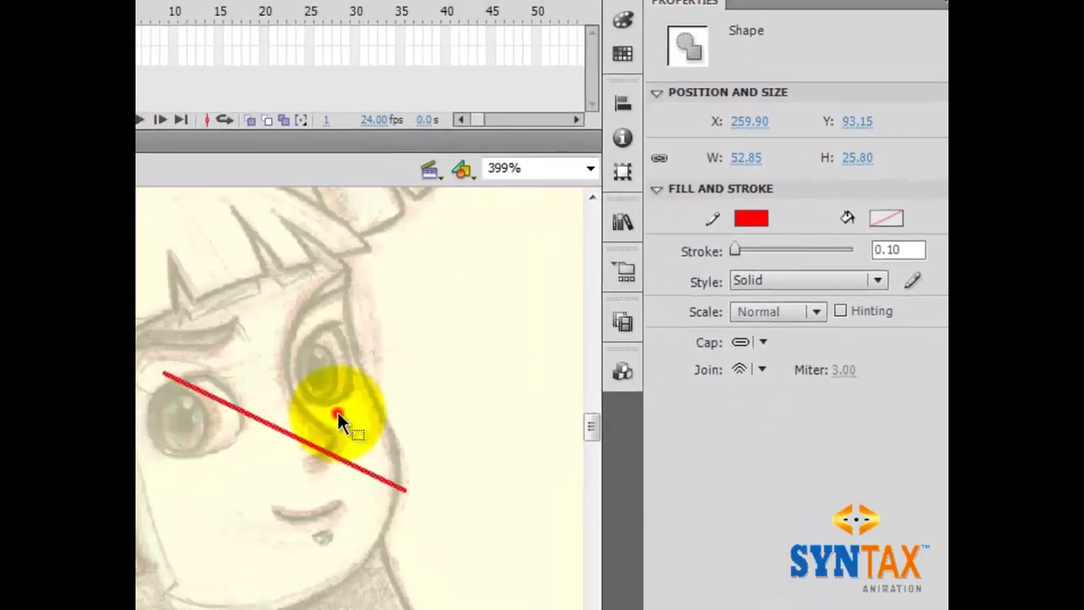
{"action": "left_click", "coordinate": [474, 371]}
{"action": "left_click", "coordinate": [498, 385]}
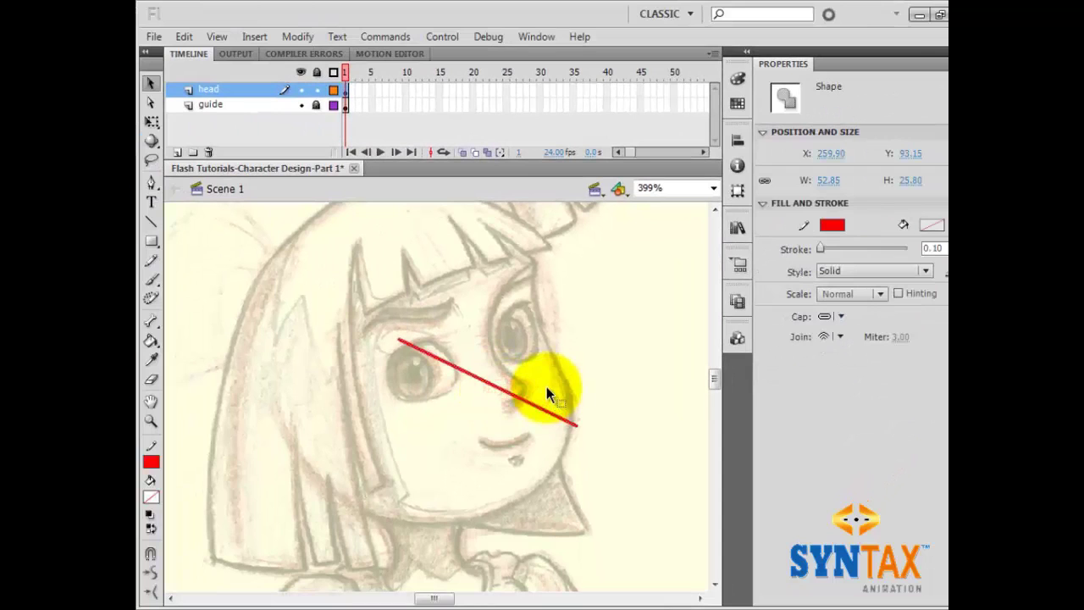
{"action": "key", "text": "ctrl+="}
{"action": "left_click", "coordinate": [475, 451]}
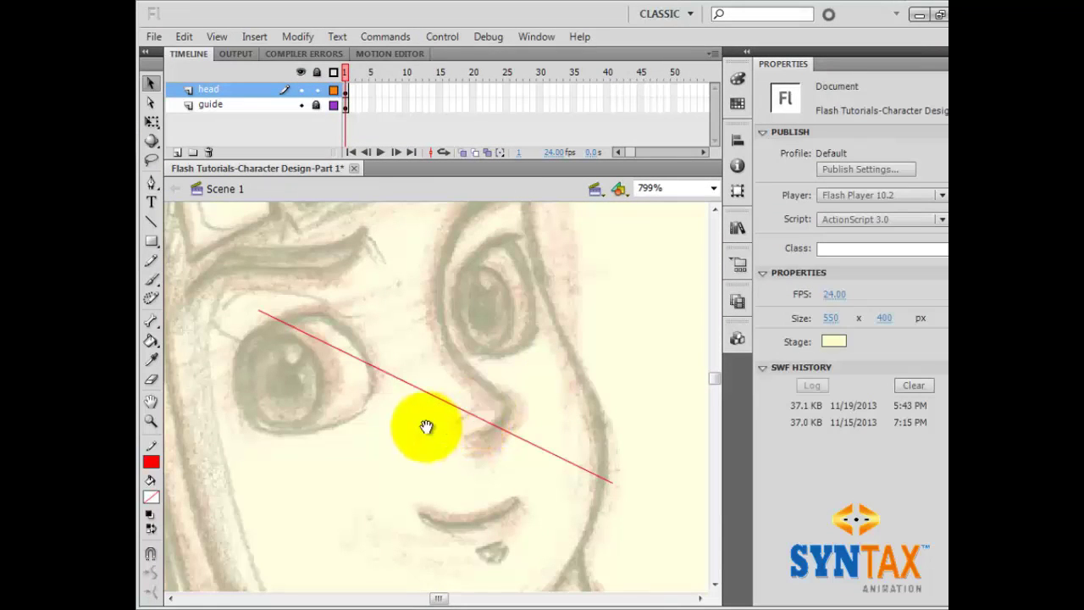
{"action": "left_click_drag", "start_coordinate": [426, 429], "coordinate": [505, 486]}
{"action": "key", "text": "ctrl+minus"}
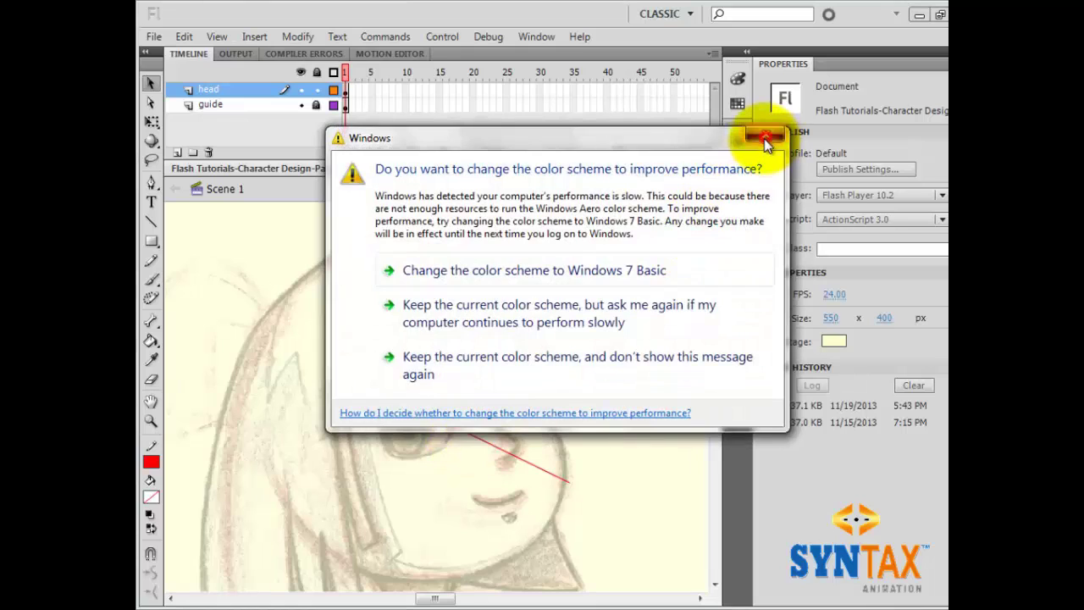
Pull the red line into a sharp corner above the right eye, undoing an accidental curve
{"action": "left_click", "coordinate": [765, 138]}
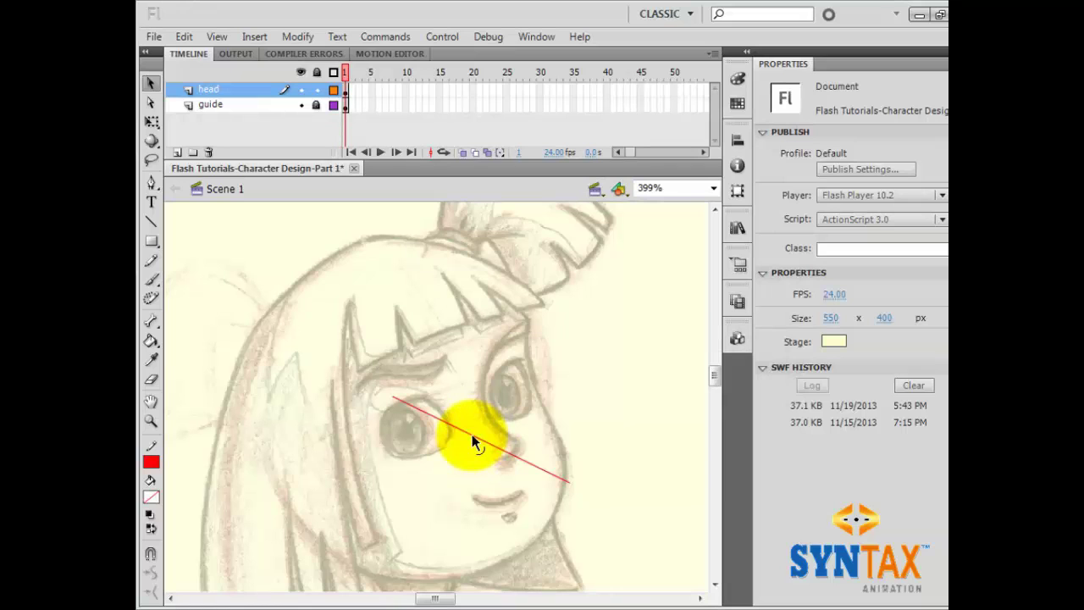
{"action": "mouse_move", "coordinate": [468, 433]}
{"action": "left_mouse_down"}
{"action": "mouse_move", "coordinate": [490, 413]}
{"action": "mouse_move", "coordinate": [472, 460]}
{"action": "mouse_move", "coordinate": [483, 421]}
{"action": "left_mouse_up"}
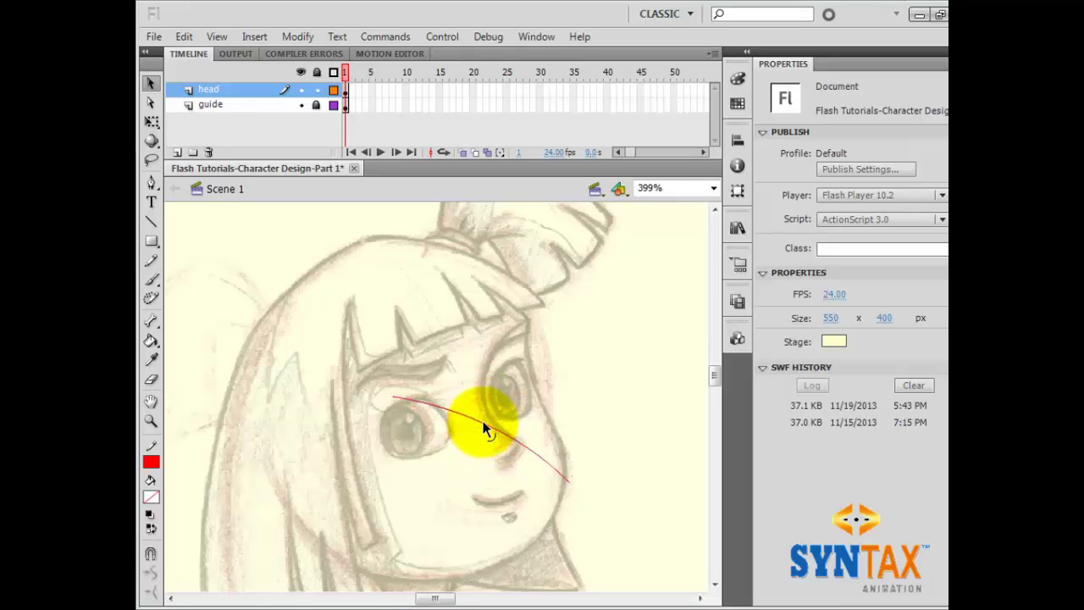
{"action": "key", "text": "ctrl+z"}
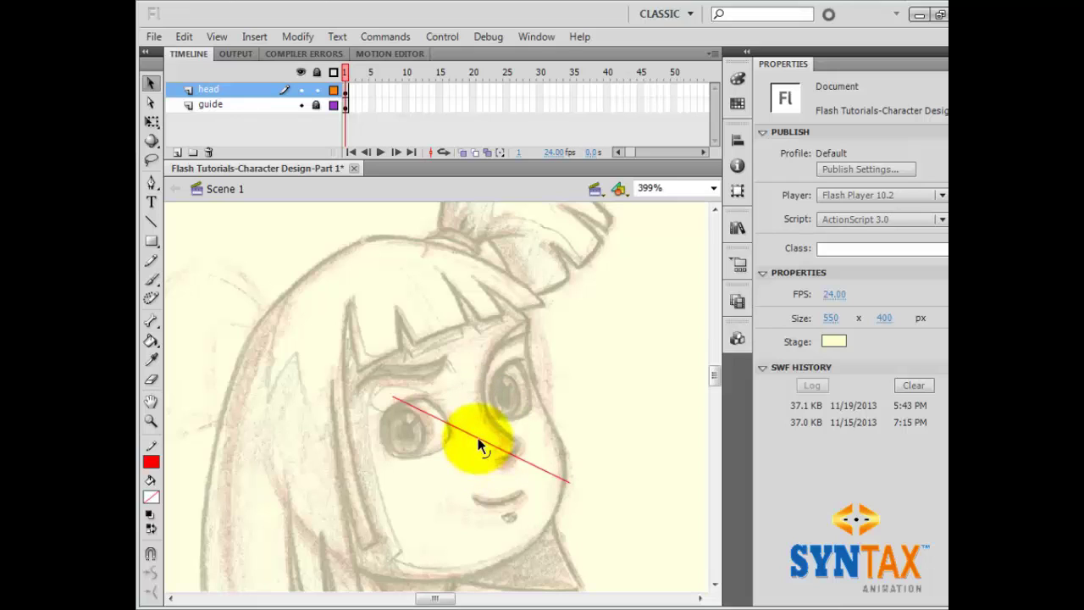
{"action": "left_click_drag", "start_coordinate": [478, 445], "coordinate": [528, 318]}
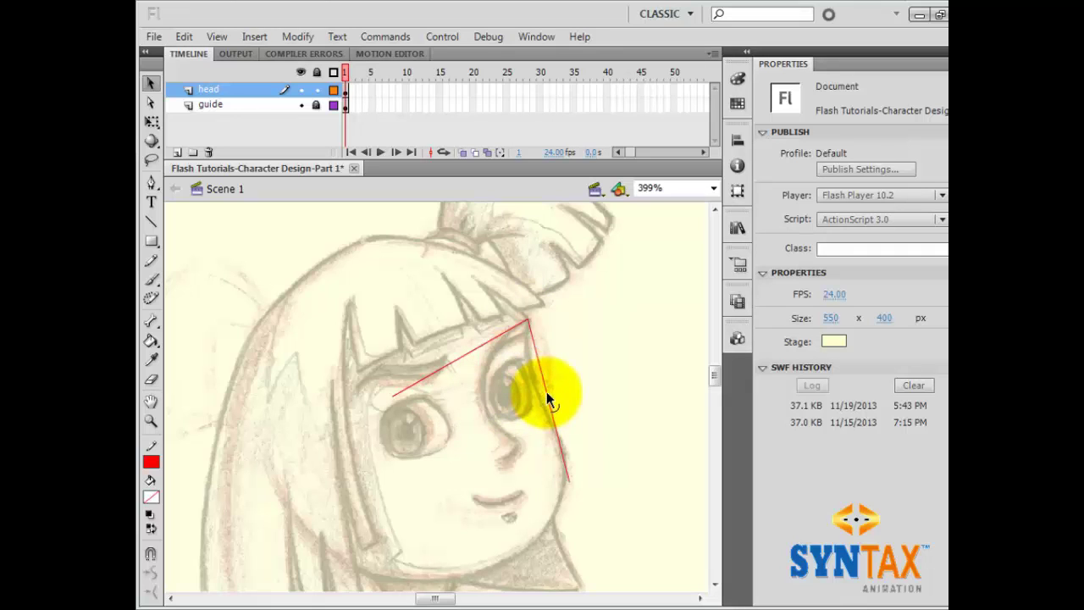
Add corners to the red line along the cheek, jaw and chin
{"action": "left_click_drag", "start_coordinate": [545, 398], "coordinate": [543, 396]}
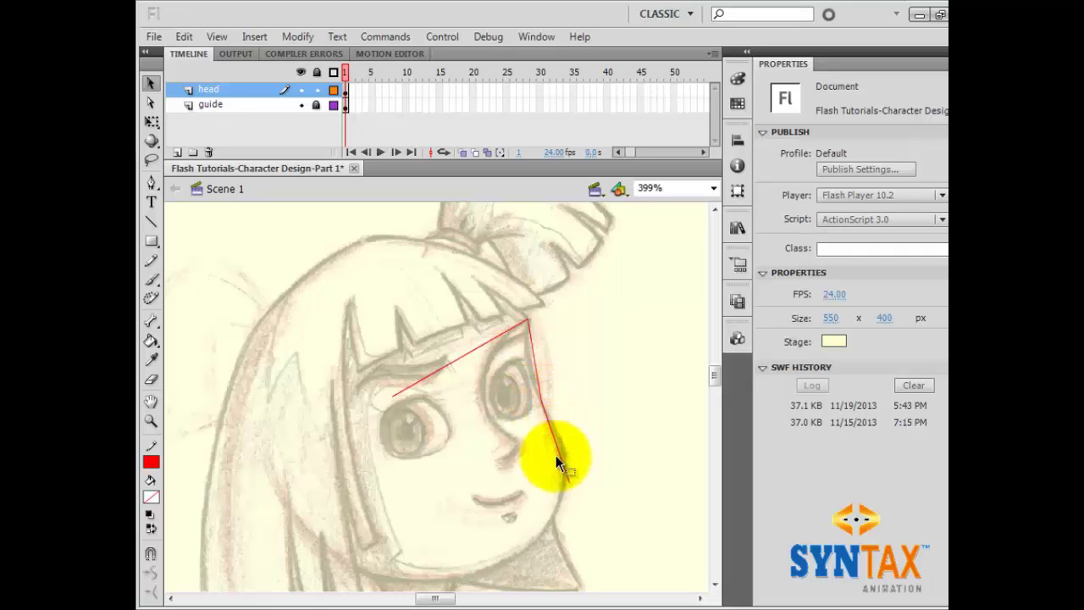
{"action": "left_click_drag", "start_coordinate": [573, 489], "coordinate": [354, 522]}
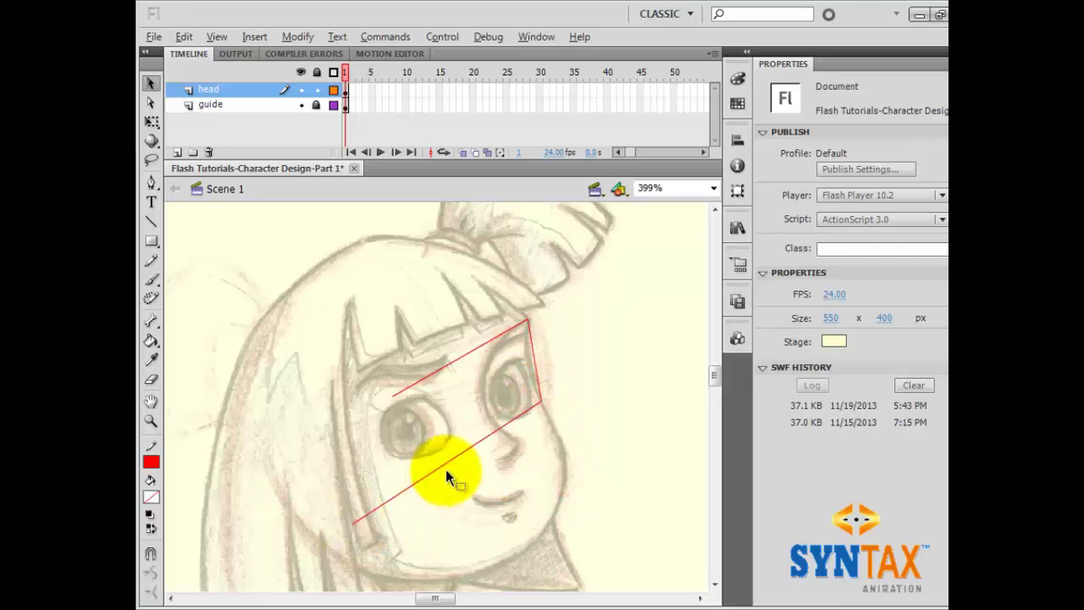
{"action": "left_click_drag", "start_coordinate": [446, 468], "coordinate": [553, 514]}
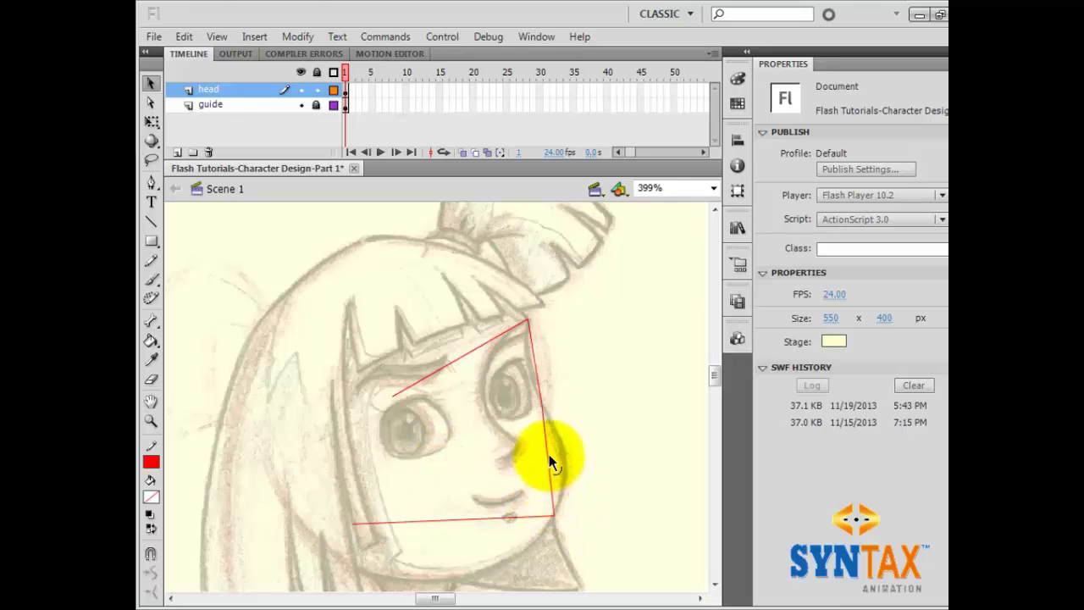
{"action": "mouse_move", "coordinate": [546, 438]}
{"action": "left_mouse_down"}
{"action": "mouse_move", "coordinate": [560, 453]}
{"action": "mouse_move", "coordinate": [556, 438]}
{"action": "left_mouse_up"}
{"action": "left_click", "coordinate": [493, 518]}
{"action": "left_click_drag", "start_coordinate": [454, 550], "coordinate": [375, 574]}
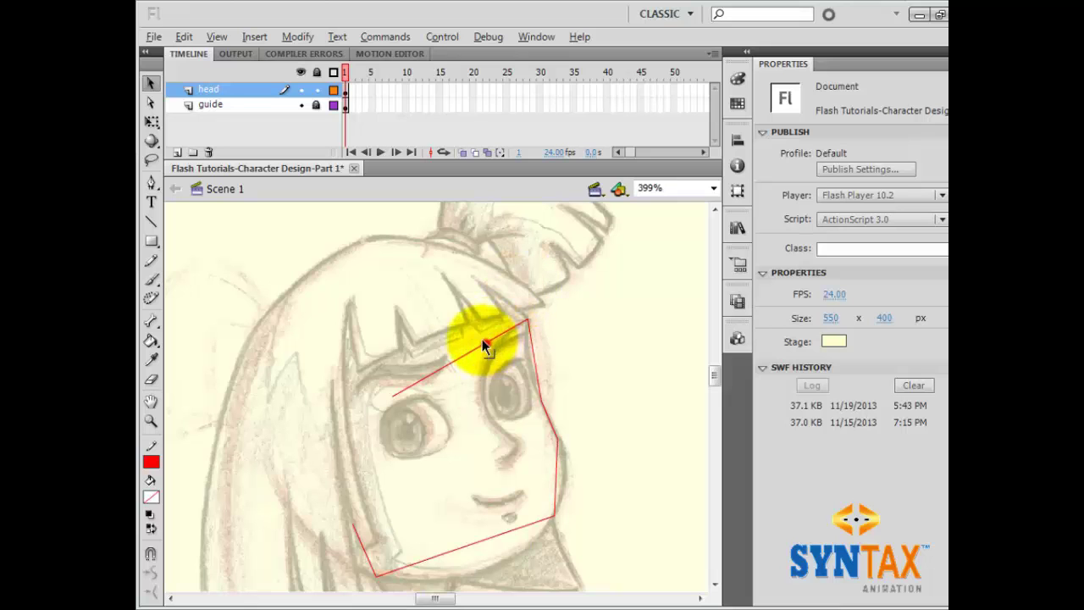
Add corners above the bangs and along the left hair, joining the end to the top corner
{"action": "mouse_move", "coordinate": [483, 345]}
{"action": "left_mouse_down"}
{"action": "mouse_move", "coordinate": [430, 248]}
{"action": "mouse_move", "coordinate": [420, 254]}
{"action": "left_mouse_up"}
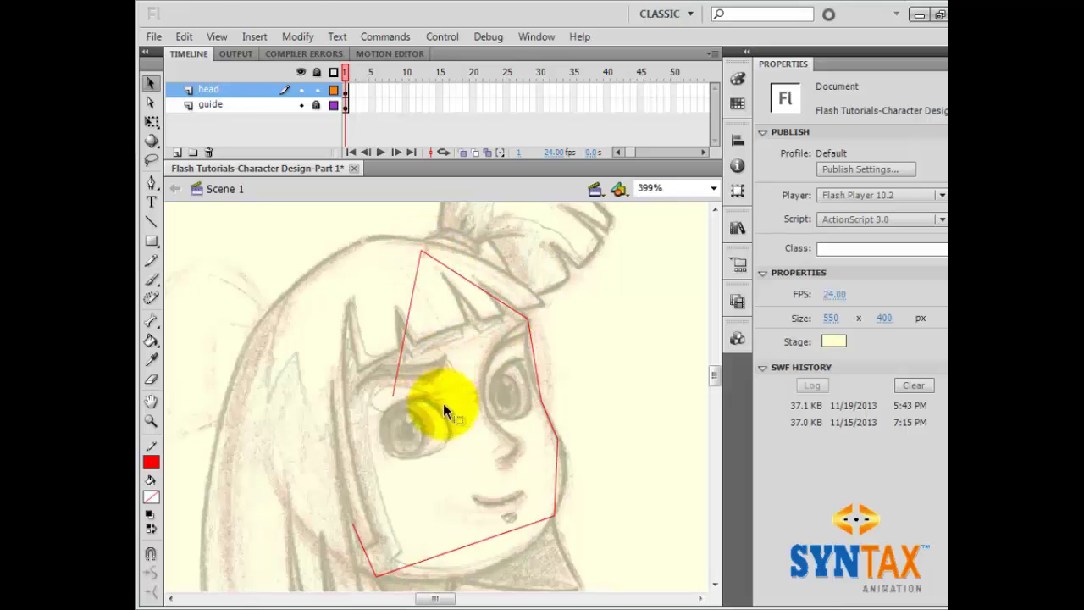
{"action": "left_click_drag", "start_coordinate": [442, 413], "coordinate": [496, 346]}
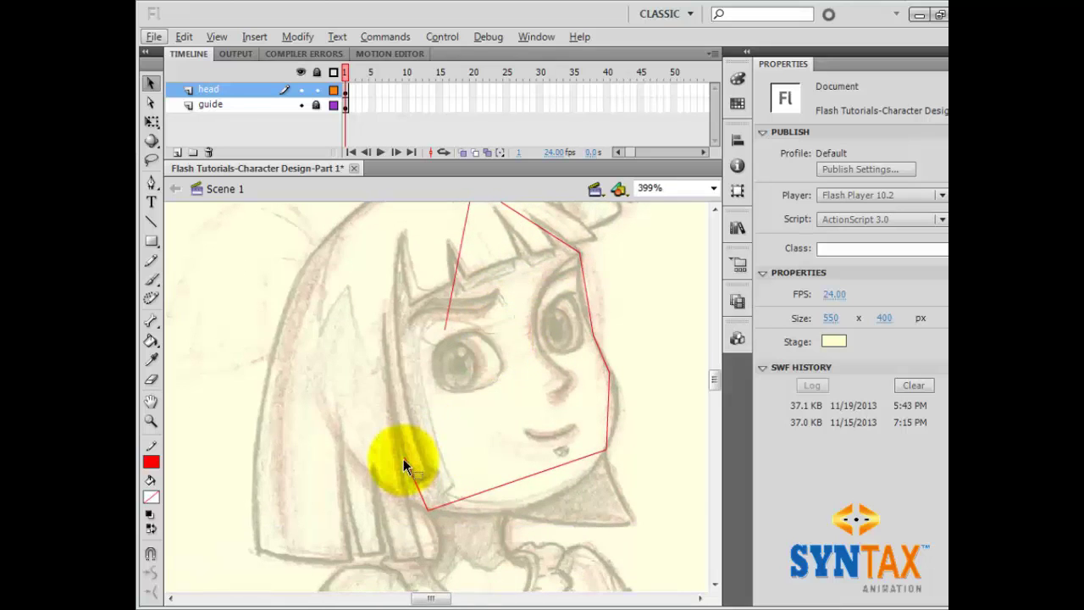
{"action": "left_click_drag", "start_coordinate": [404, 458], "coordinate": [395, 299]}
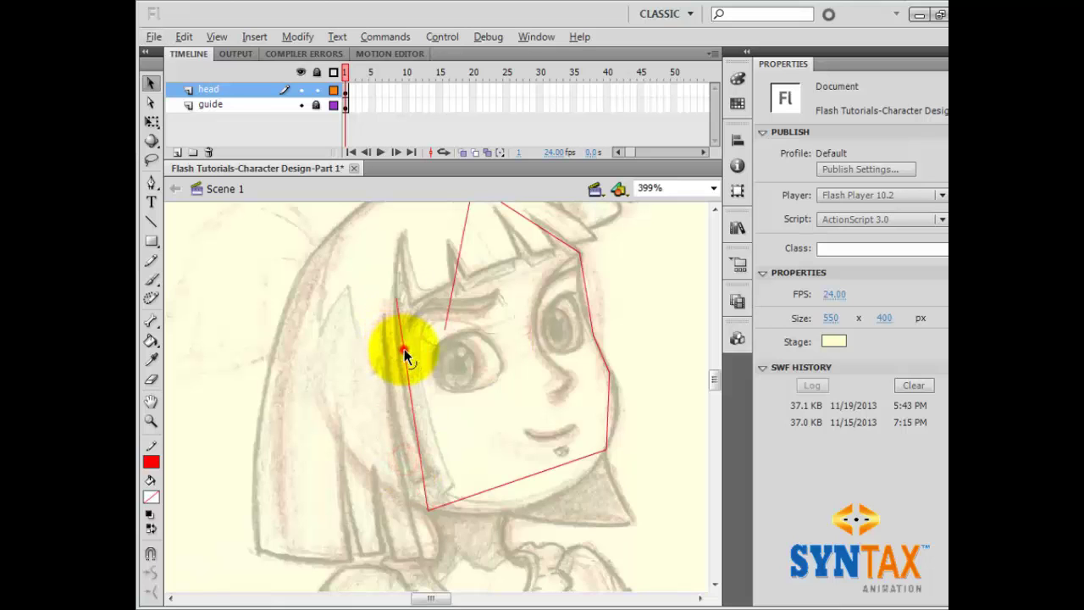
{"action": "left_click_drag", "start_coordinate": [404, 349], "coordinate": [317, 362]}
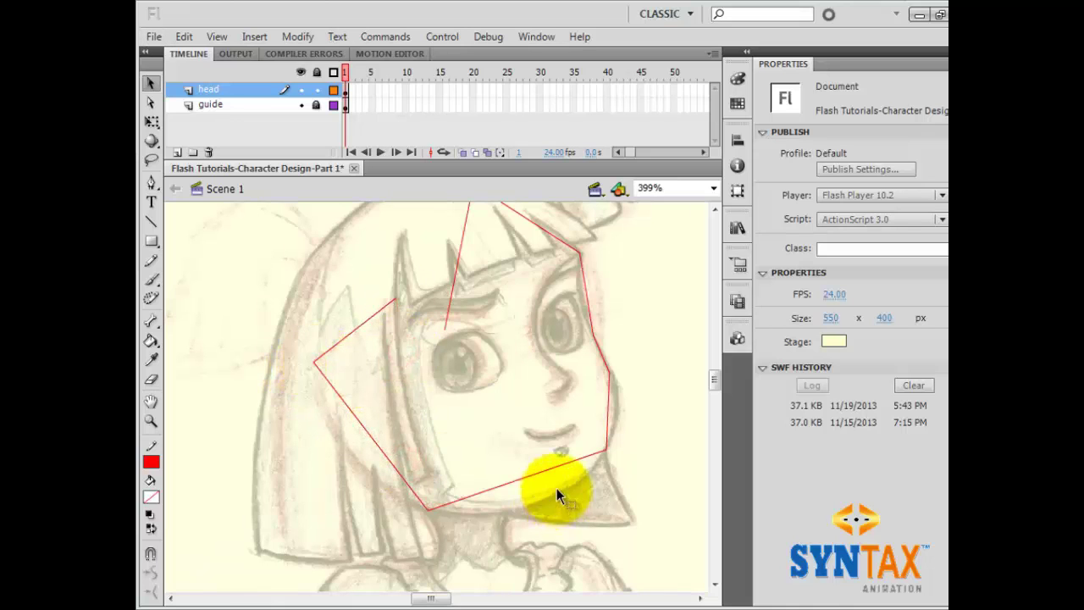
{"action": "scroll", "coordinate": [479, 381], "scroll_direction": "up", "scroll_amount": 3}
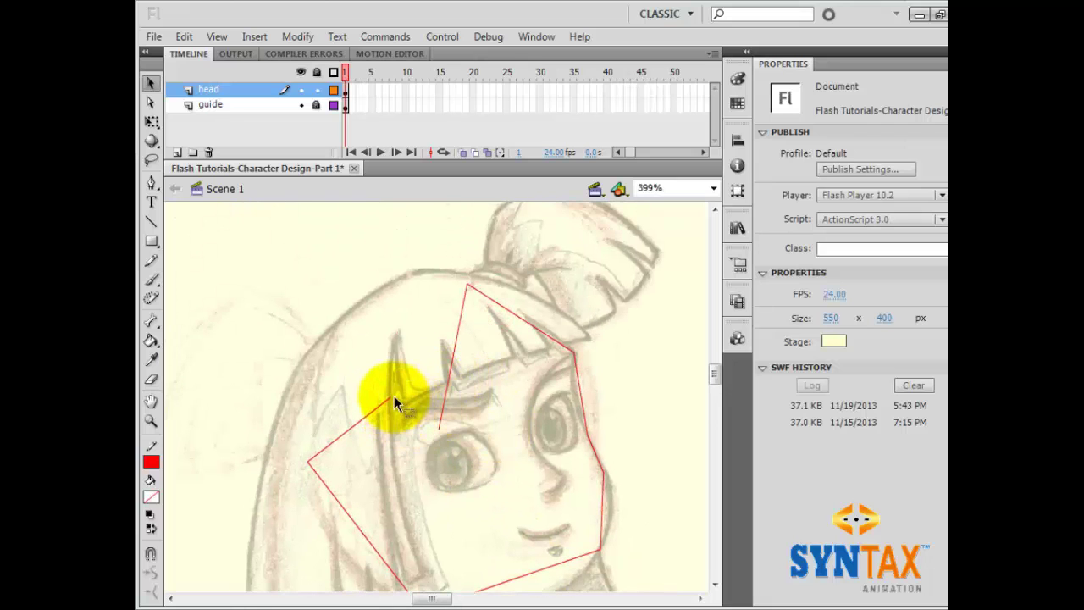
{"action": "left_click_drag", "start_coordinate": [379, 338], "coordinate": [367, 325]}
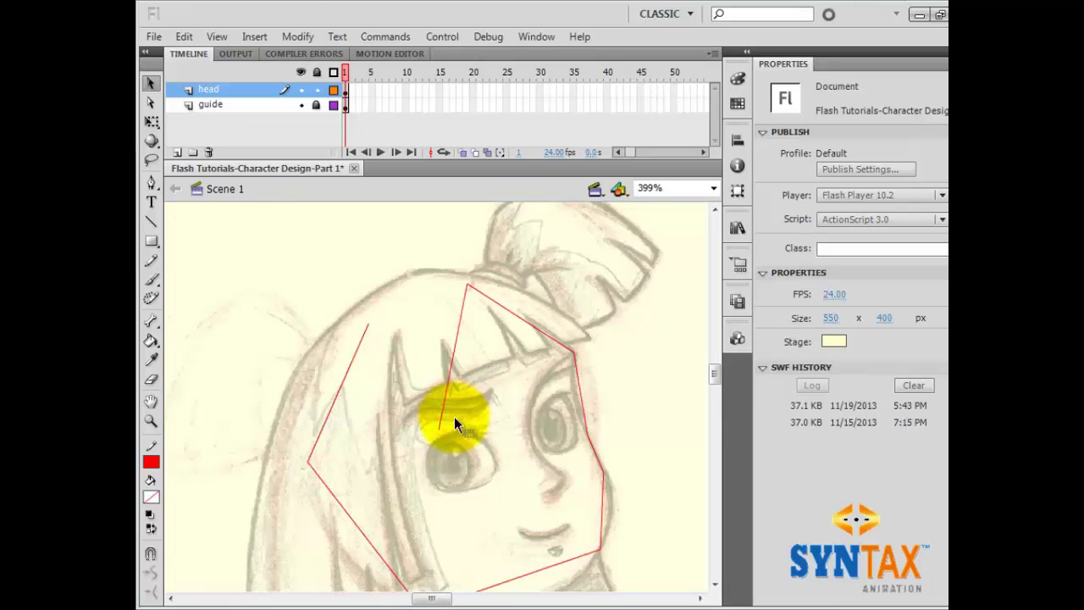
{"action": "left_click_drag", "start_coordinate": [437, 426], "coordinate": [324, 347]}
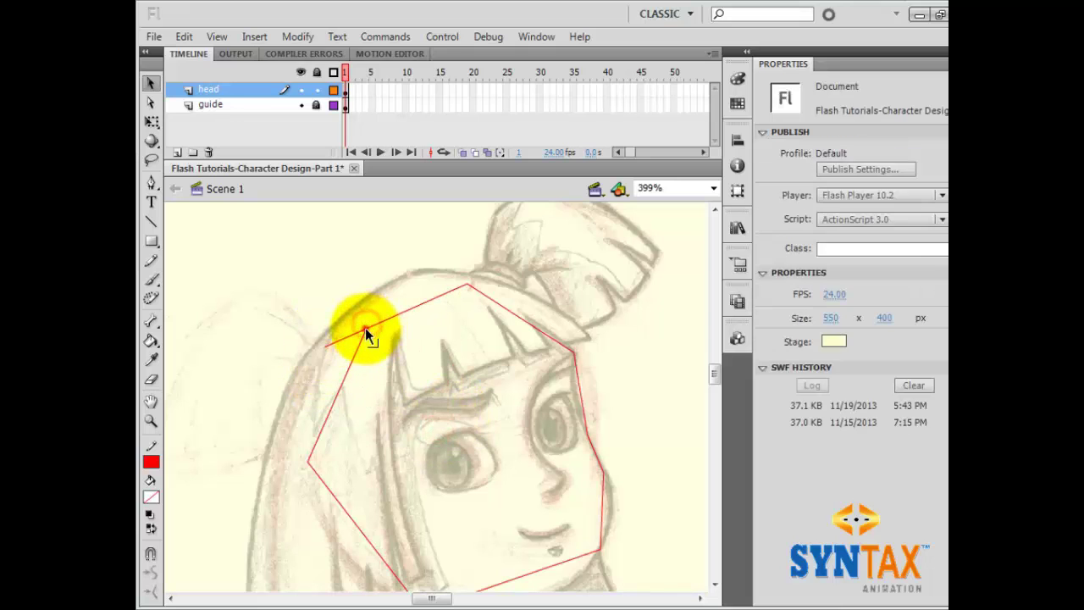
Delete the short stray segment at the top-left of the outline
{"action": "left_click", "coordinate": [364, 330]}
{"action": "left_click", "coordinate": [384, 361]}
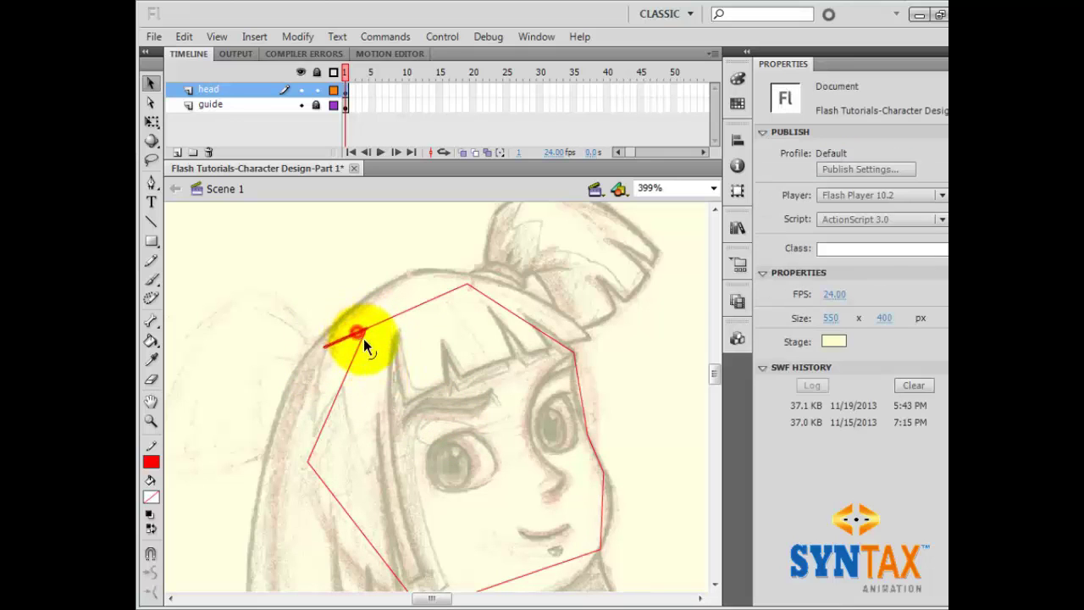
{"action": "left_click", "coordinate": [360, 333]}
{"action": "left_click", "coordinate": [353, 334]}
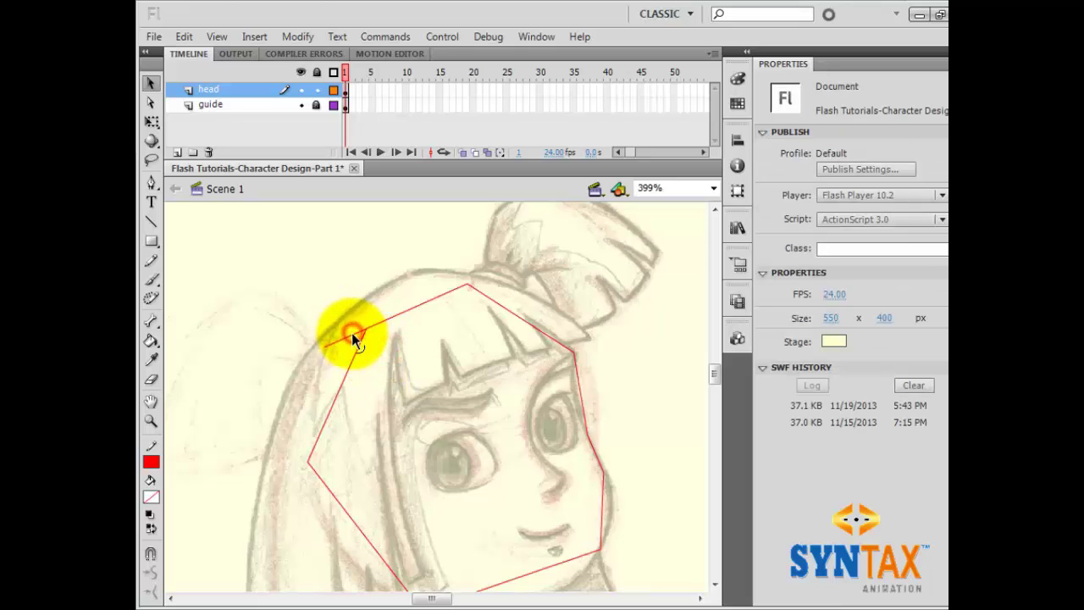
{"action": "left_click", "coordinate": [352, 332]}
{"action": "key", "text": "Delete"}
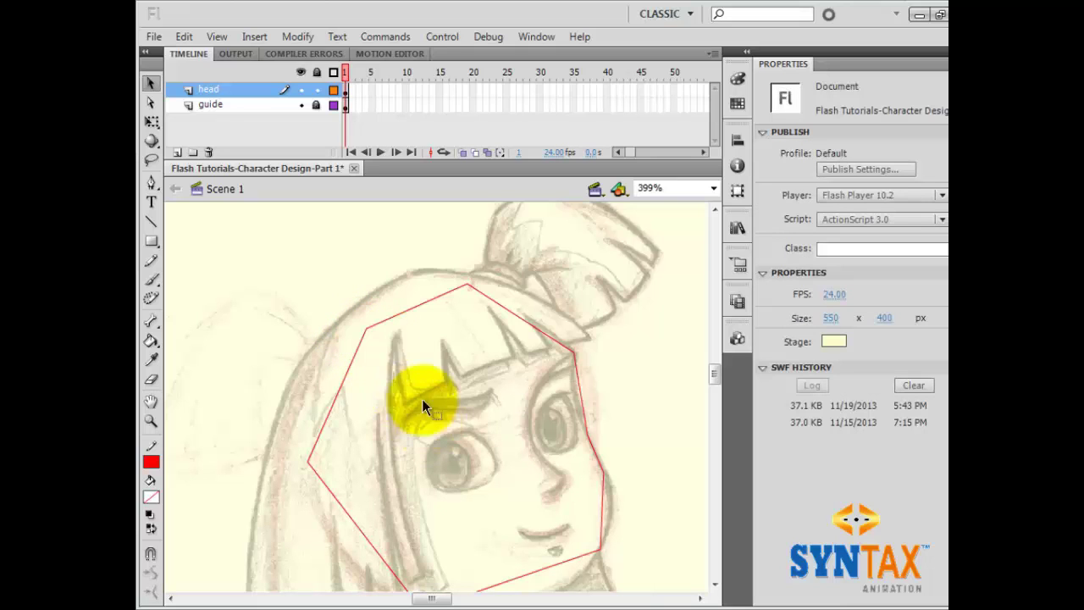
Close the top-left corner and curve the top hair edge and right cheek edge
{"action": "left_click_drag", "start_coordinate": [368, 329], "coordinate": [348, 333]}
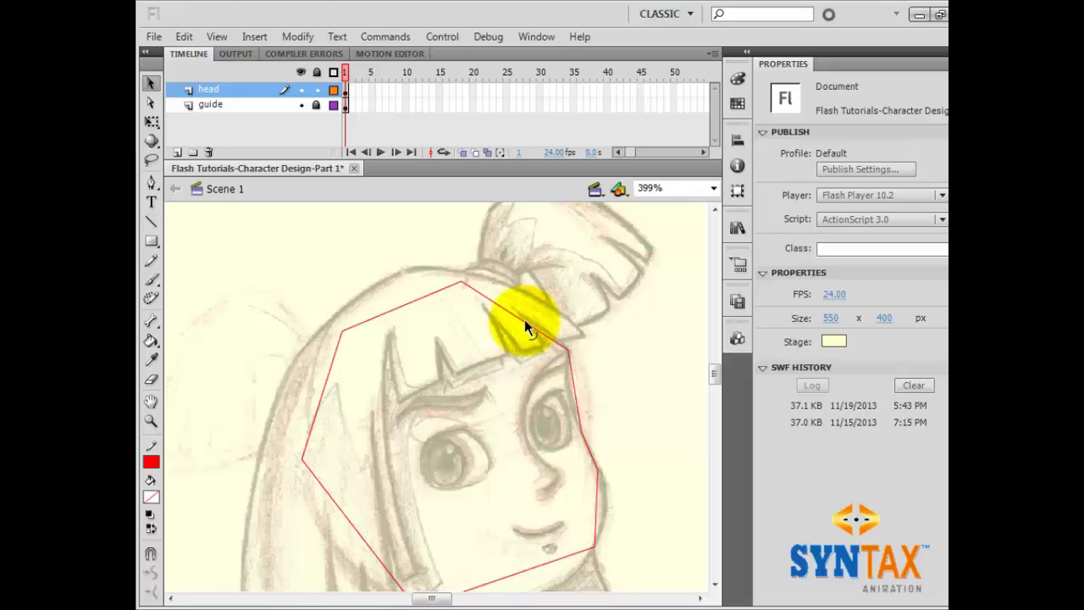
{"action": "left_click_drag", "start_coordinate": [524, 320], "coordinate": [531, 320]}
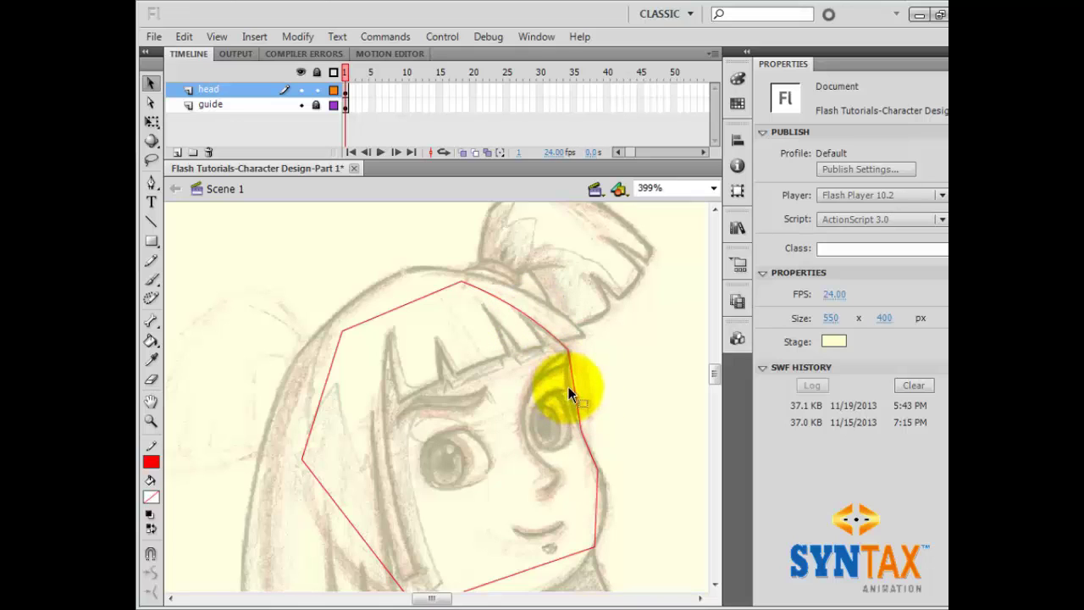
{"action": "left_click_drag", "start_coordinate": [573, 384], "coordinate": [566, 381]}
{"action": "left_click_drag", "start_coordinate": [653, 483], "coordinate": [618, 330]}
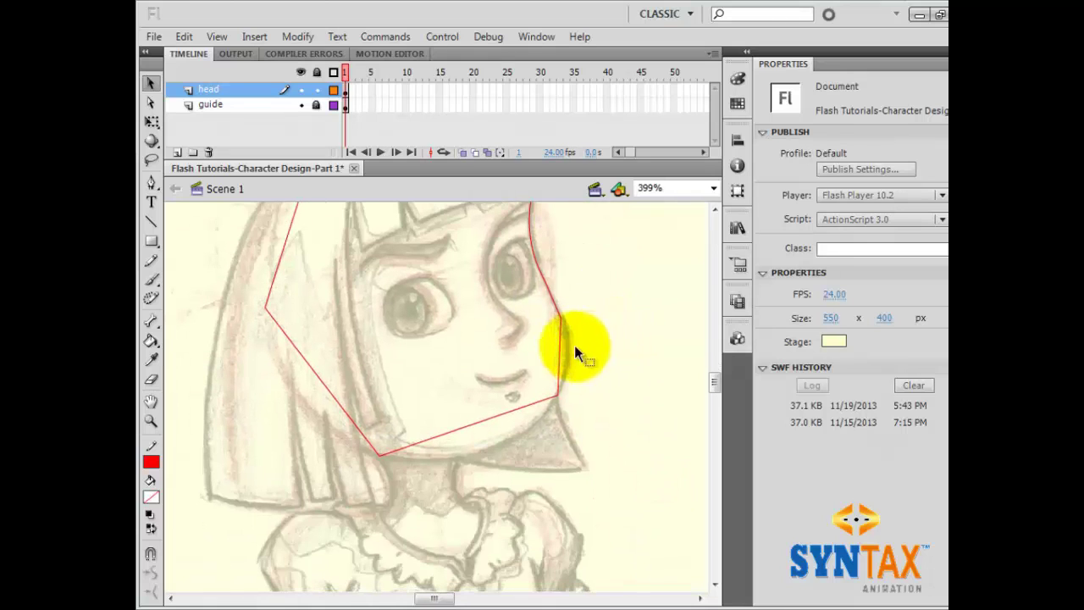
Zoom in to 799% and round the jaw edge along the cheek
{"action": "key", "text": "ctrl+equal"}
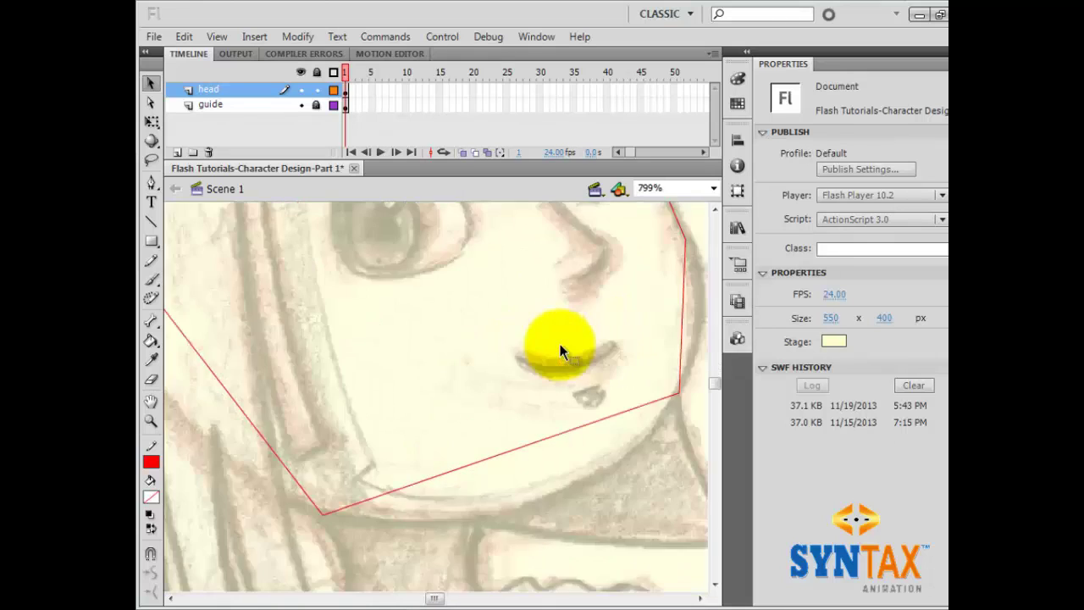
{"action": "left_click_drag", "start_coordinate": [587, 351], "coordinate": [493, 475]}
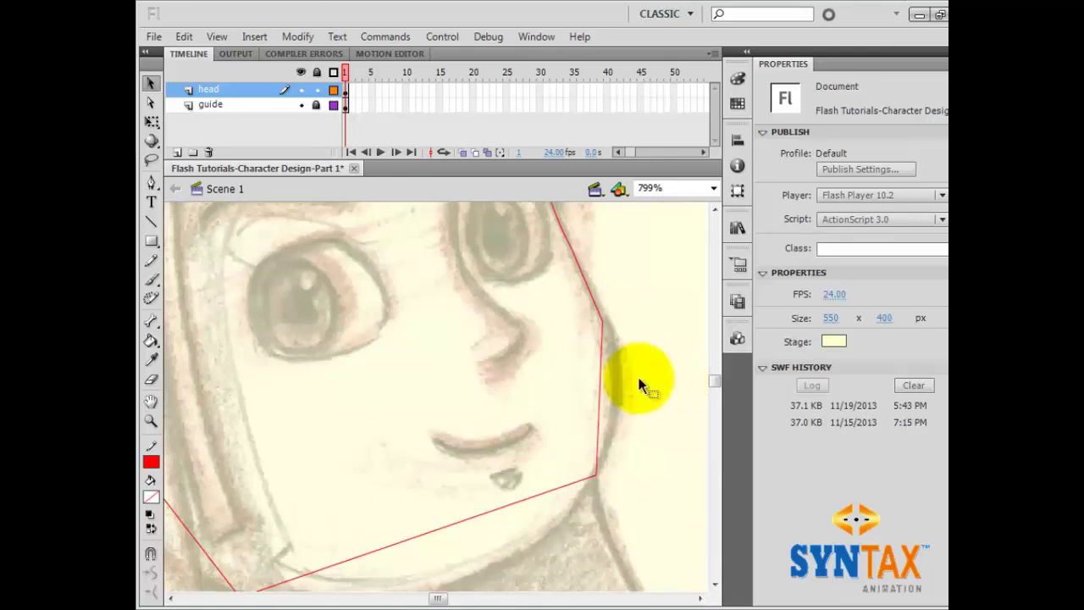
{"action": "left_click", "coordinate": [765, 136]}
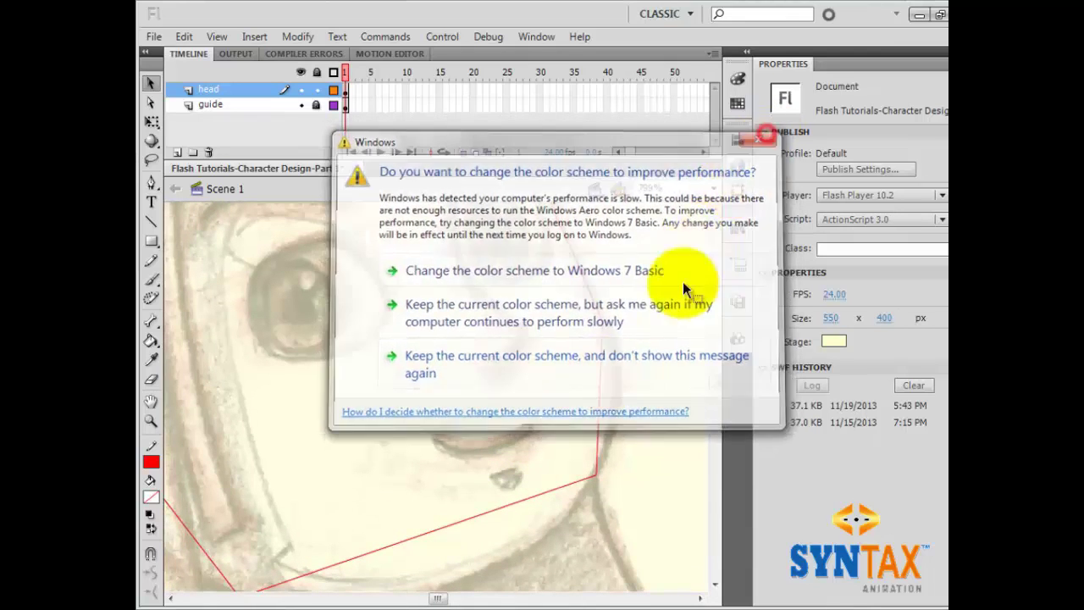
{"action": "left_click_drag", "start_coordinate": [599, 372], "coordinate": [621, 378]}
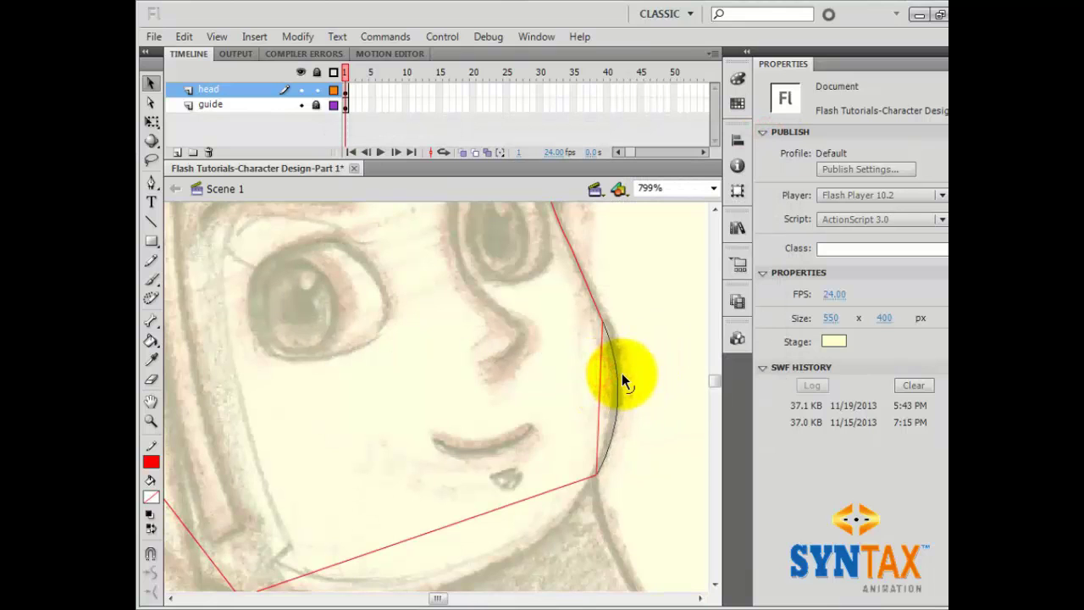
{"action": "left_click_drag", "start_coordinate": [506, 525], "coordinate": [574, 424]}
{"action": "left_click_drag", "start_coordinate": [381, 373], "coordinate": [419, 477]}
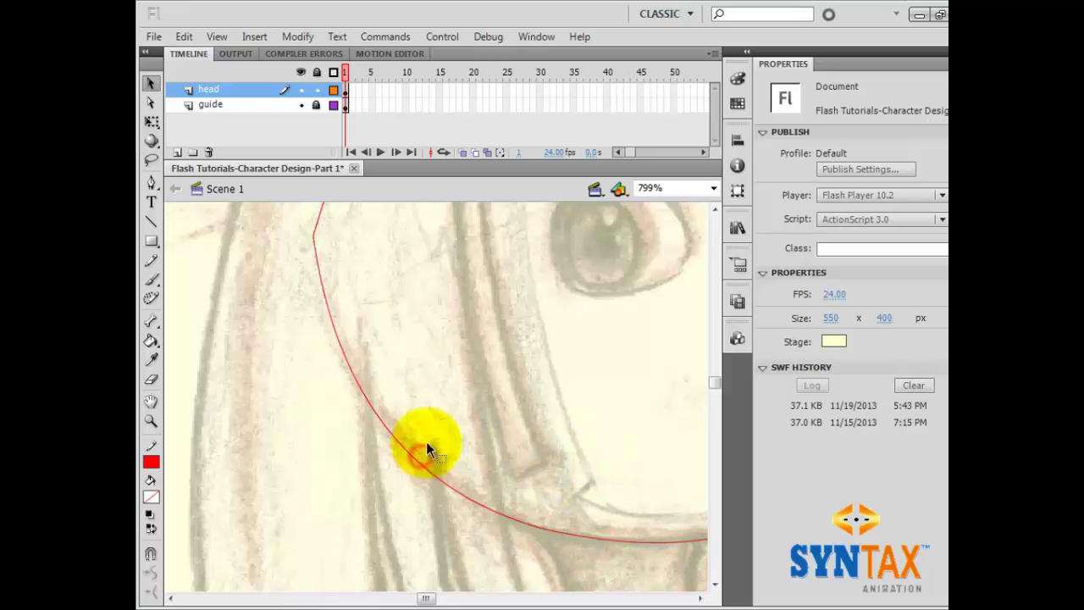
Curve the left hair edge and the top of the head, then zoom back to 399%
{"action": "scroll", "coordinate": [423, 442], "scroll_direction": "up", "scroll_amount": 5}
{"action": "left_click_drag", "start_coordinate": [273, 361], "coordinate": [258, 358]}
{"action": "left_click_drag", "start_coordinate": [395, 300], "coordinate": [395, 351]}
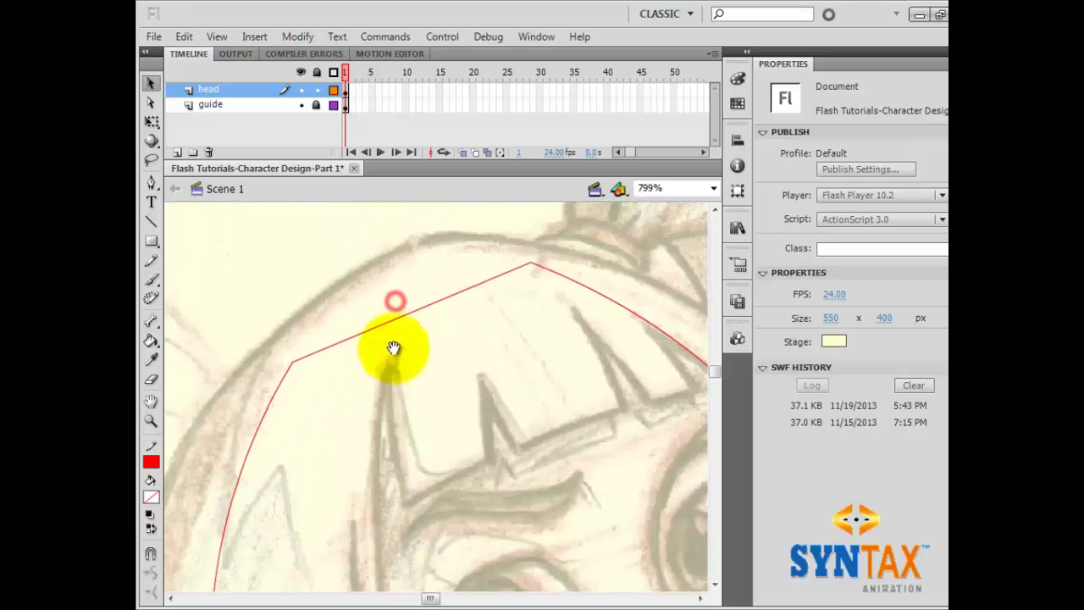
{"action": "left_click_drag", "start_coordinate": [402, 314], "coordinate": [400, 303]}
{"action": "key", "text": "ctrl+minus"}
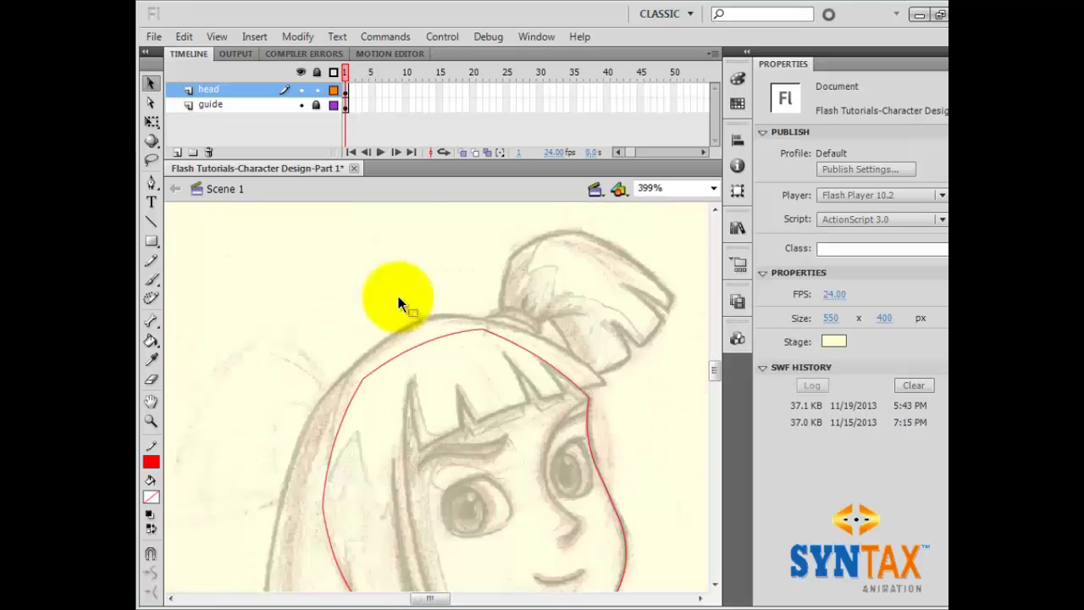
{"action": "left_click_drag", "start_coordinate": [464, 442], "coordinate": [520, 339]}
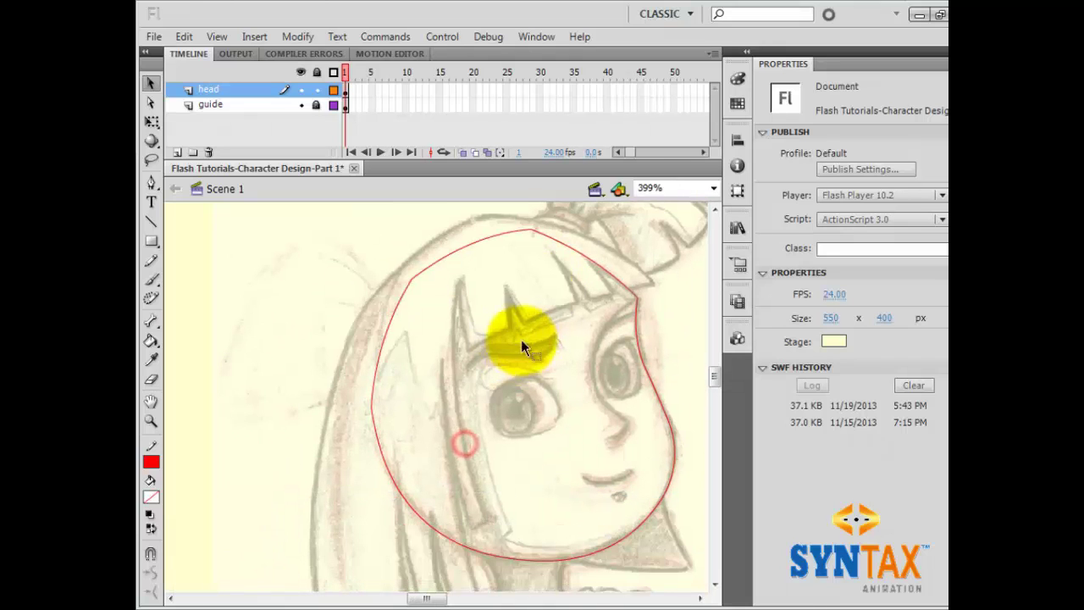
{"action": "left_click", "coordinate": [397, 323]}
{"action": "left_click", "coordinate": [462, 251], "text": "shift"}
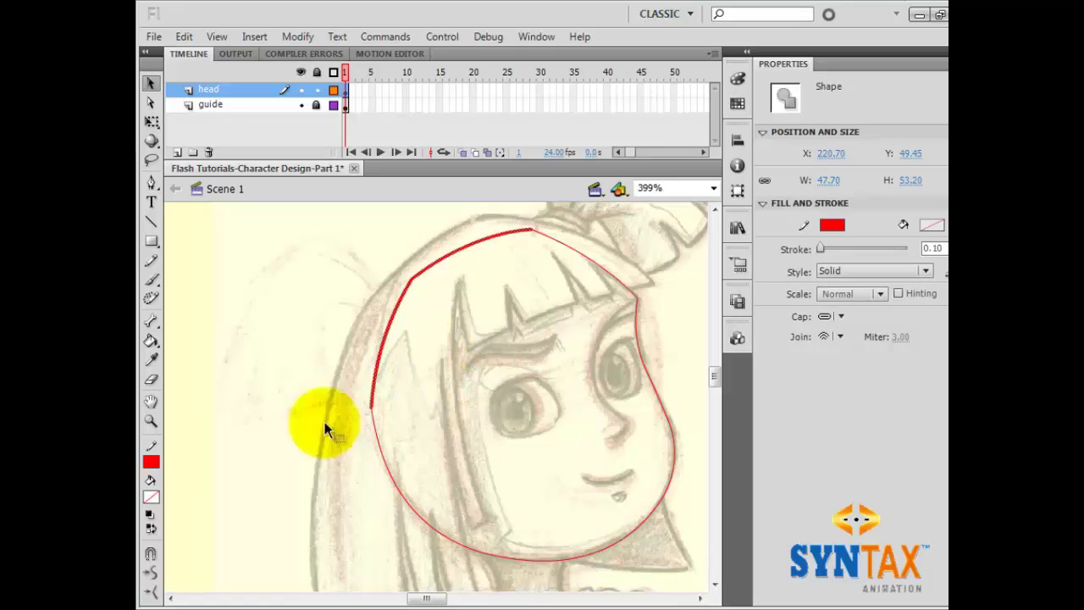
{"action": "left_click", "coordinate": [150, 462]}
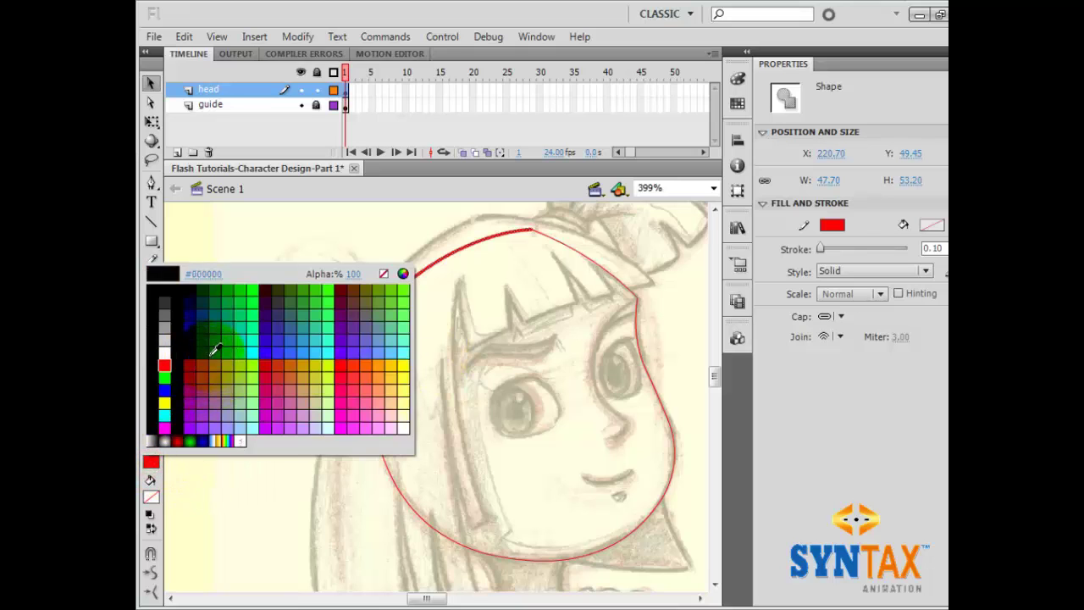
{"action": "left_click", "coordinate": [206, 356]}
{"action": "left_click", "coordinate": [460, 380]}
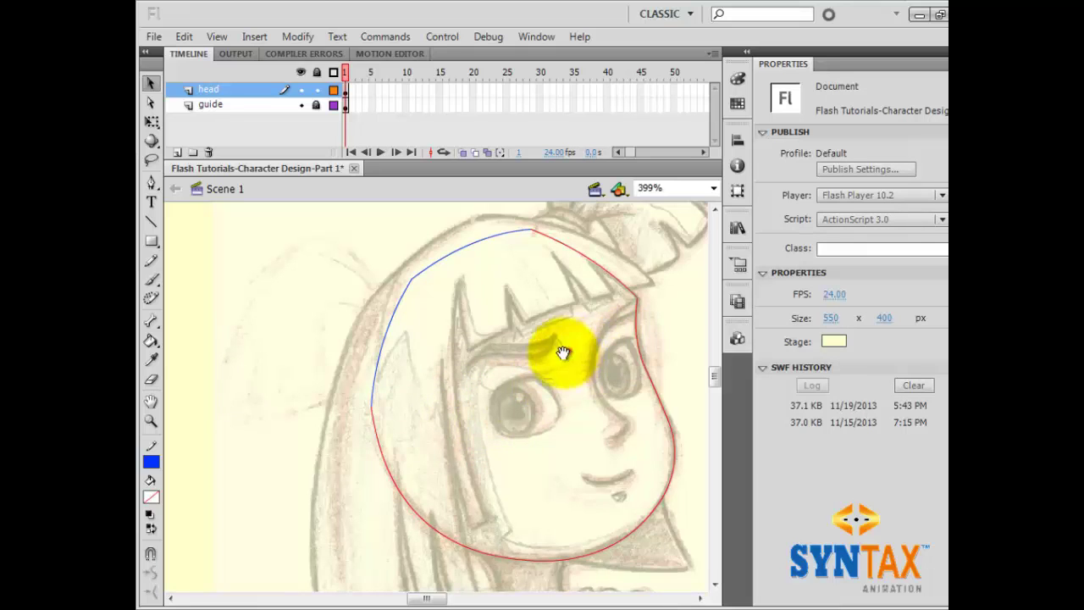
{"action": "mouse_move", "coordinate": [567, 351]}
{"action": "left_mouse_down"}
{"action": "mouse_move", "coordinate": [484, 418]}
{"action": "mouse_move", "coordinate": [492, 345]}
{"action": "left_mouse_up"}
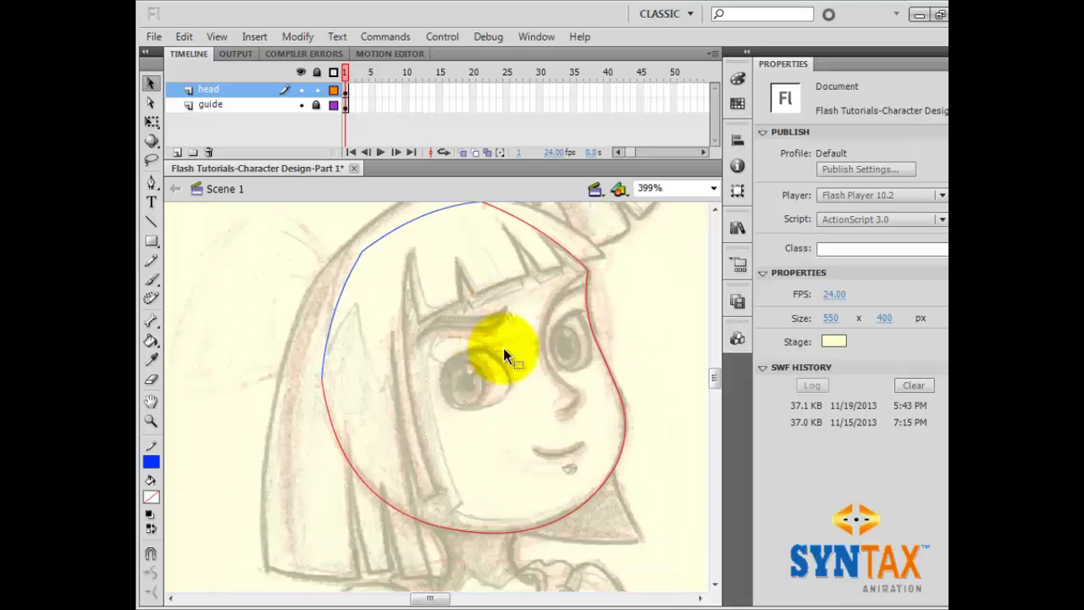
{"action": "left_click_drag", "start_coordinate": [491, 250], "coordinate": [497, 295]}
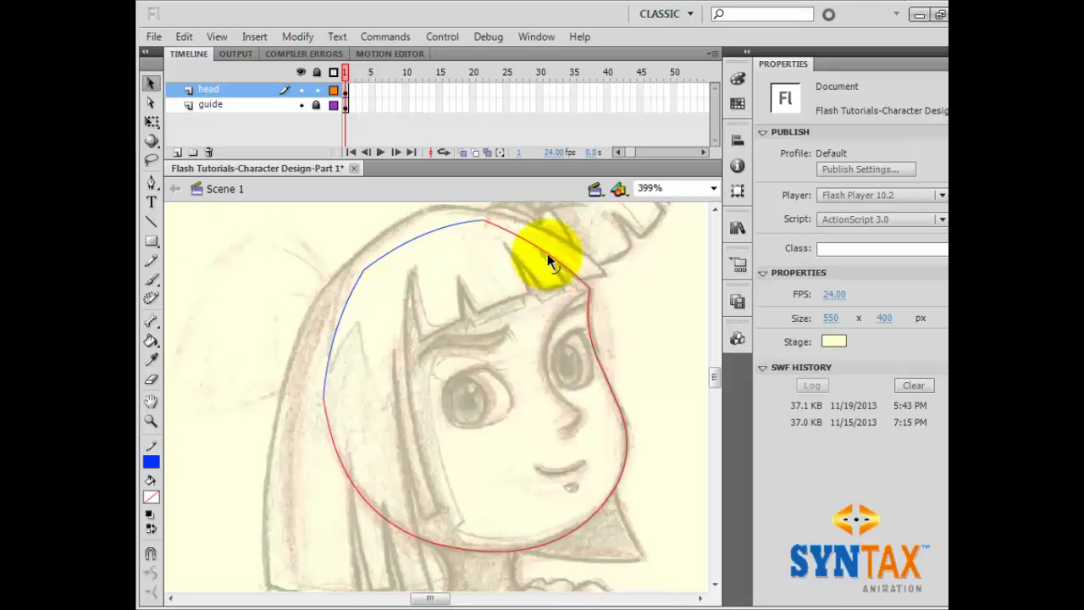
Select all head outline strokes by selecting frame 1 of the head layer
{"action": "left_click", "coordinate": [345, 90]}
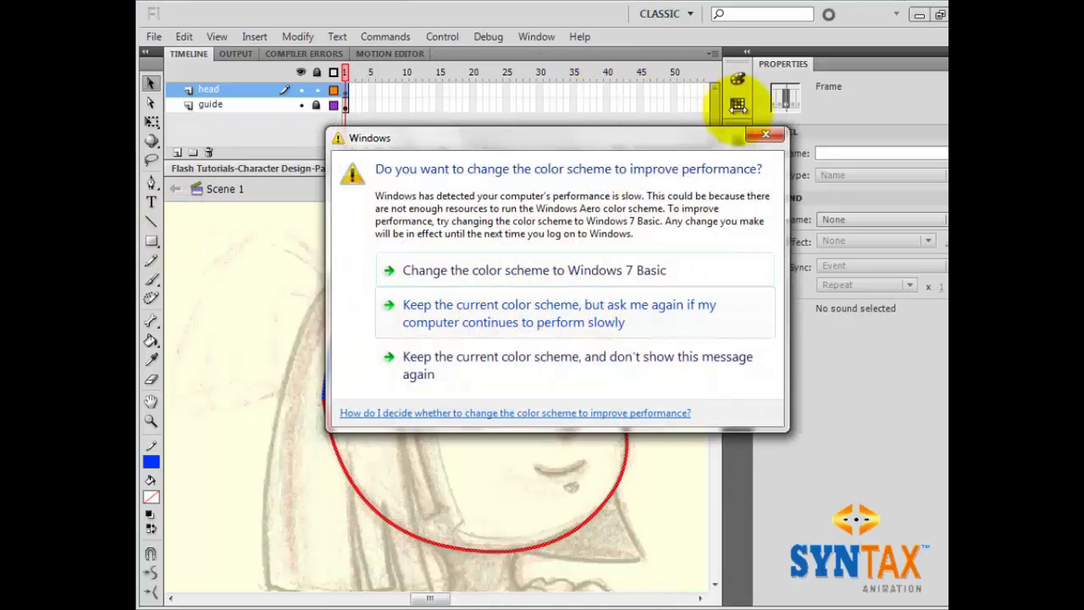
{"action": "left_click", "coordinate": [765, 134]}
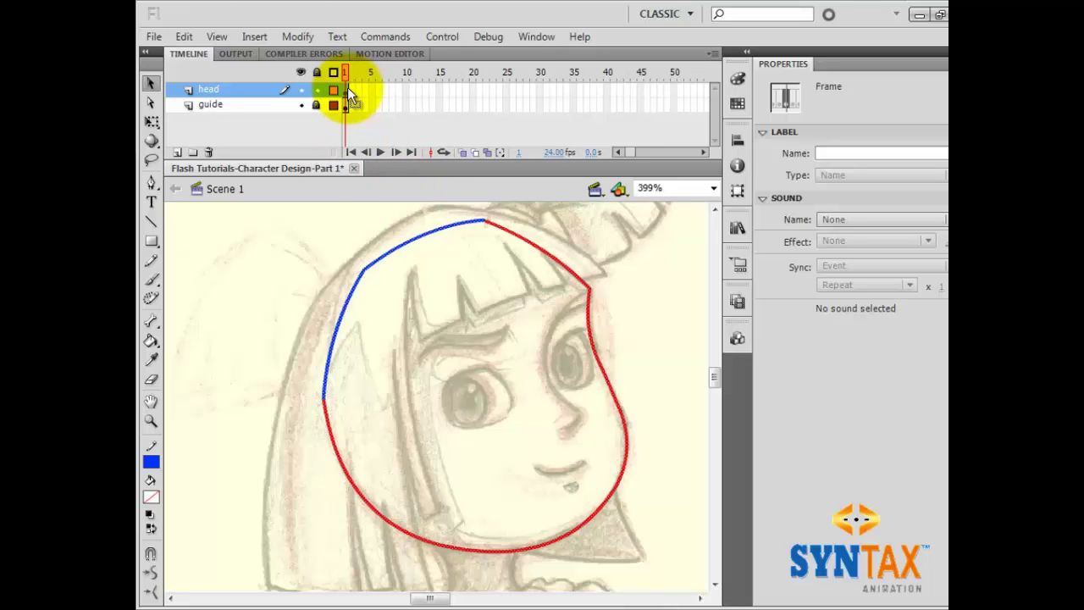
Convert the selected head outline with F8 into a Graphic symbol named 'head comp'
{"action": "key", "text": "F8"}
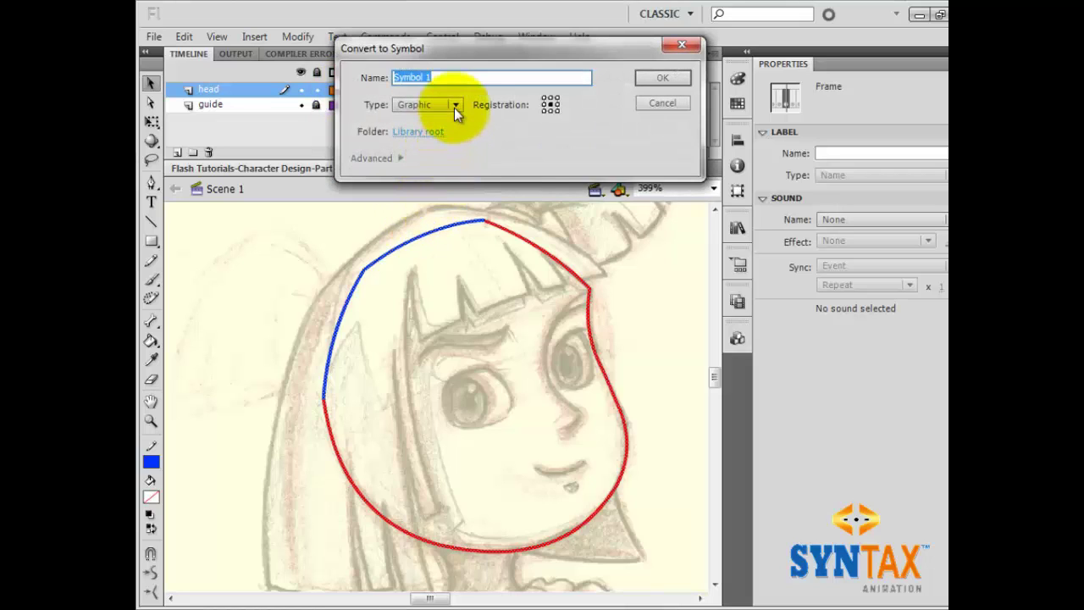
{"action": "left_click_drag", "start_coordinate": [442, 78], "coordinate": [379, 83]}
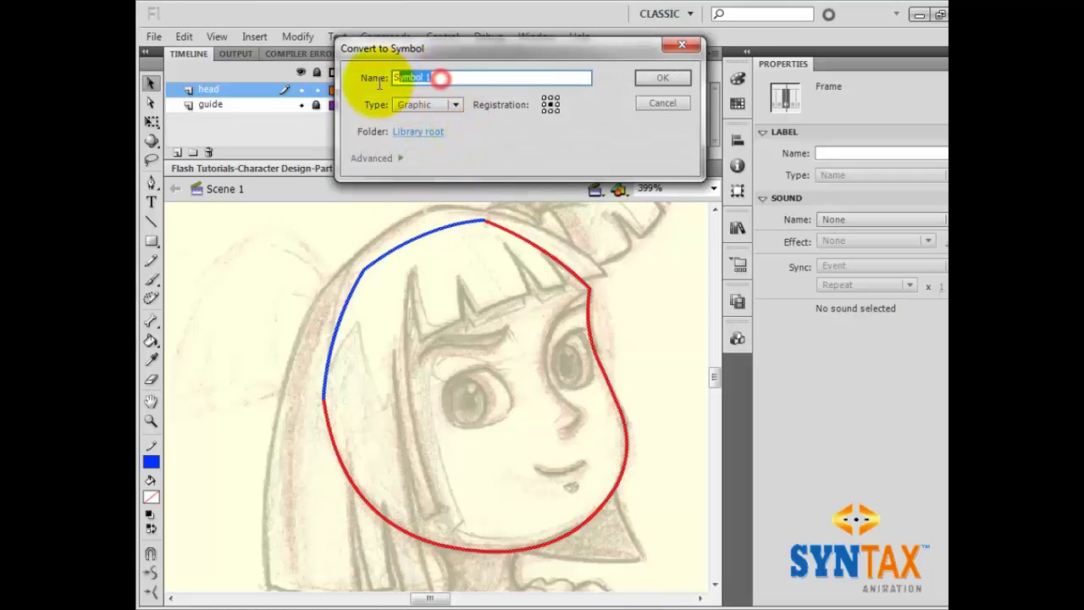
{"action": "type", "text": "hea"}
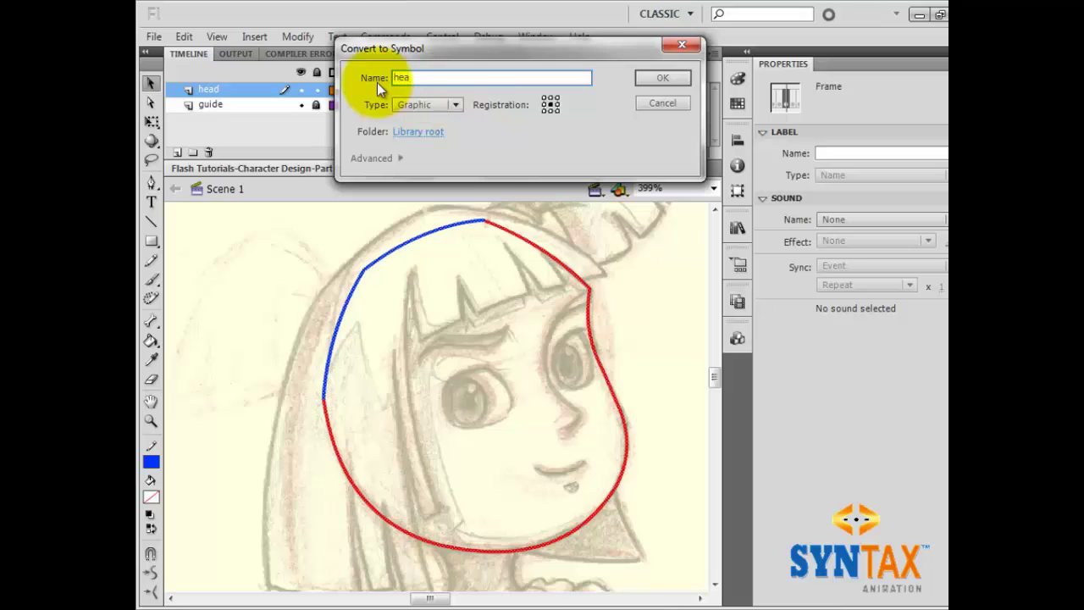
{"action": "type", "text": "d compl"}
{"action": "key", "text": "BackSpace"}
{"action": "key", "text": "BackSpace"}
{"action": "key", "text": "BackSpace"}
{"action": "key", "text": "BackSpace"}
{"action": "key", "text": "BackSpace"}
{"action": "key", "text": "BackSpace"}
{"action": "type", "text": "comp"}
{"action": "left_click", "coordinate": [658, 79]}
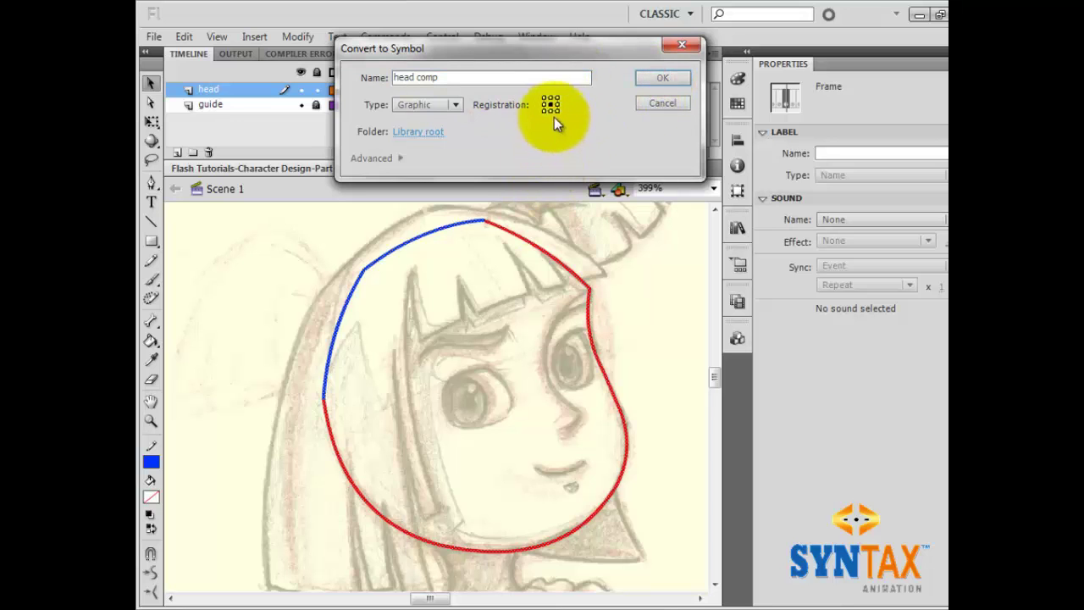
{"action": "left_click", "coordinate": [657, 80]}
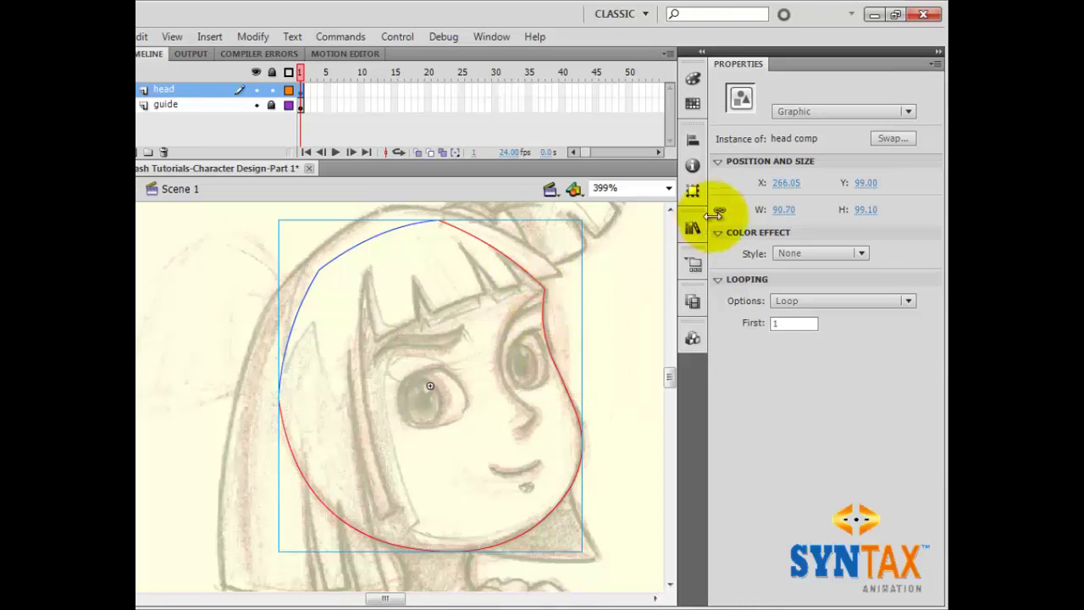
Select the head comp instance on stage and double-click into it to edit its contents
{"action": "left_click", "coordinate": [606, 321]}
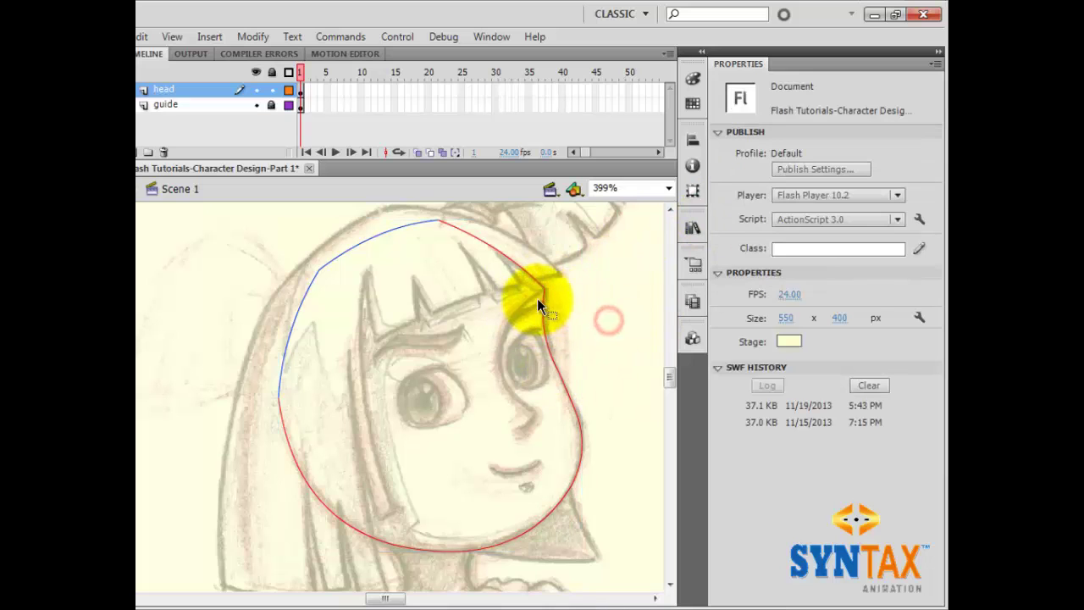
{"action": "left_click", "coordinate": [543, 296]}
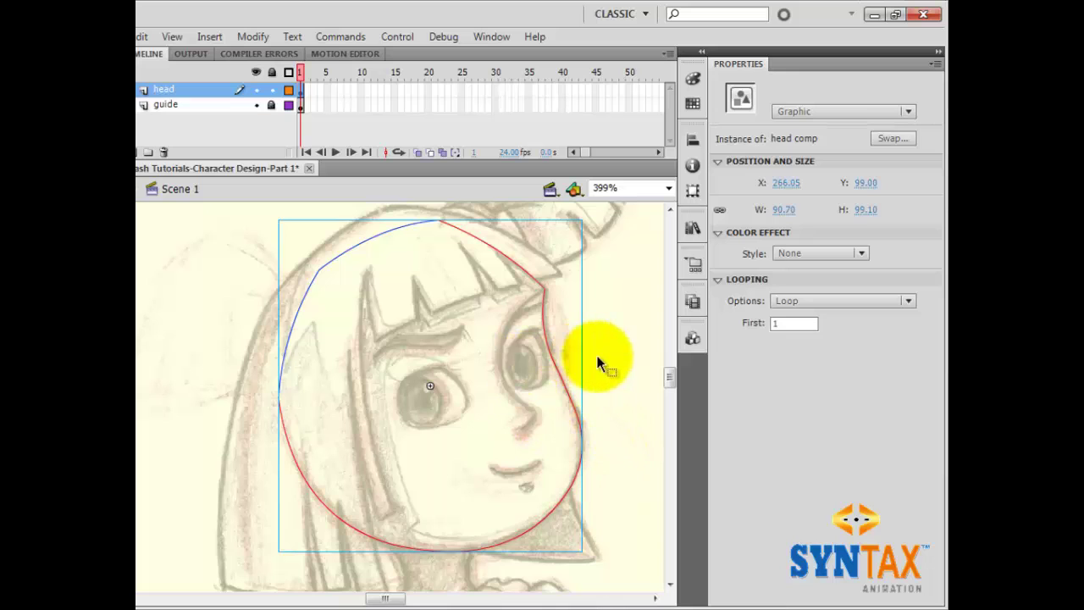
{"action": "double_click", "coordinate": [554, 361]}
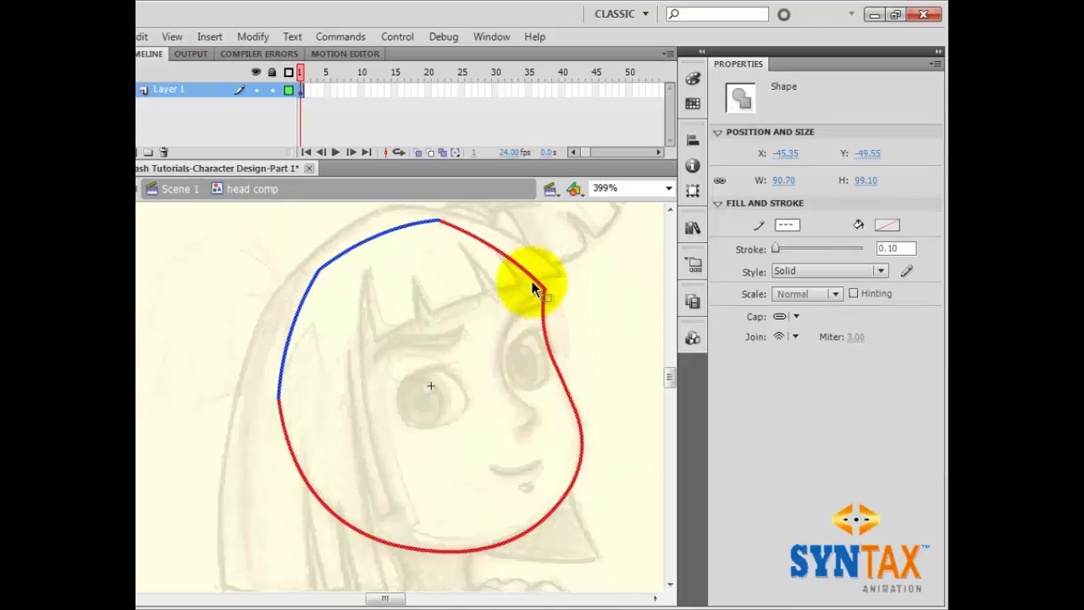
Zoom the head comp to 799% and pan to the fringe and eyes
{"action": "left_click", "coordinate": [554, 262]}
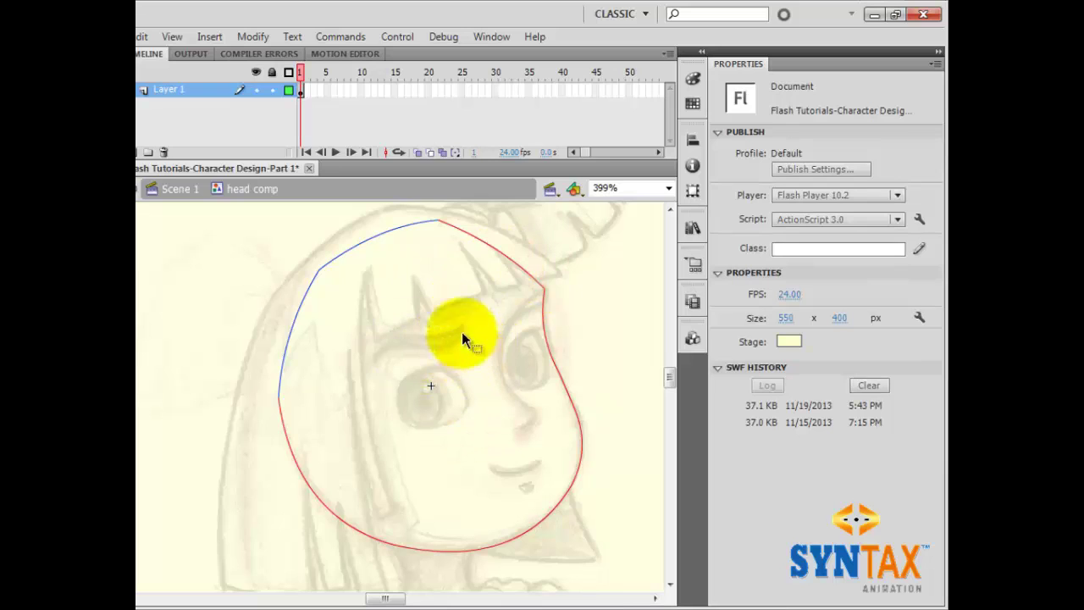
{"action": "key", "text": "ctrl+="}
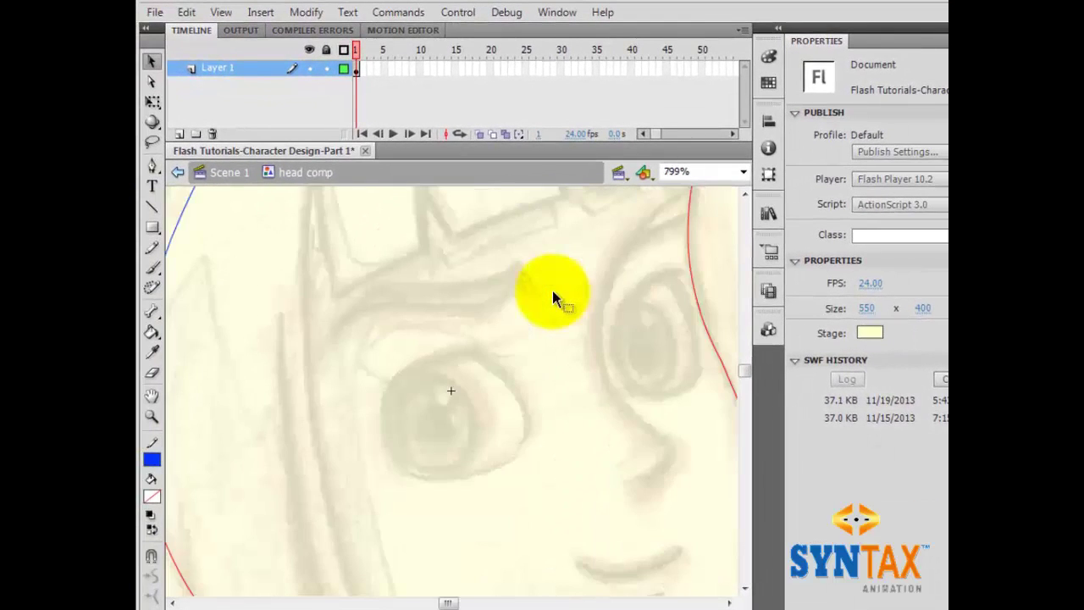
{"action": "mouse_move", "coordinate": [557, 266]}
{"action": "left_mouse_down"}
{"action": "mouse_move", "coordinate": [503, 377]}
{"action": "mouse_move", "coordinate": [549, 361]}
{"action": "left_mouse_up"}
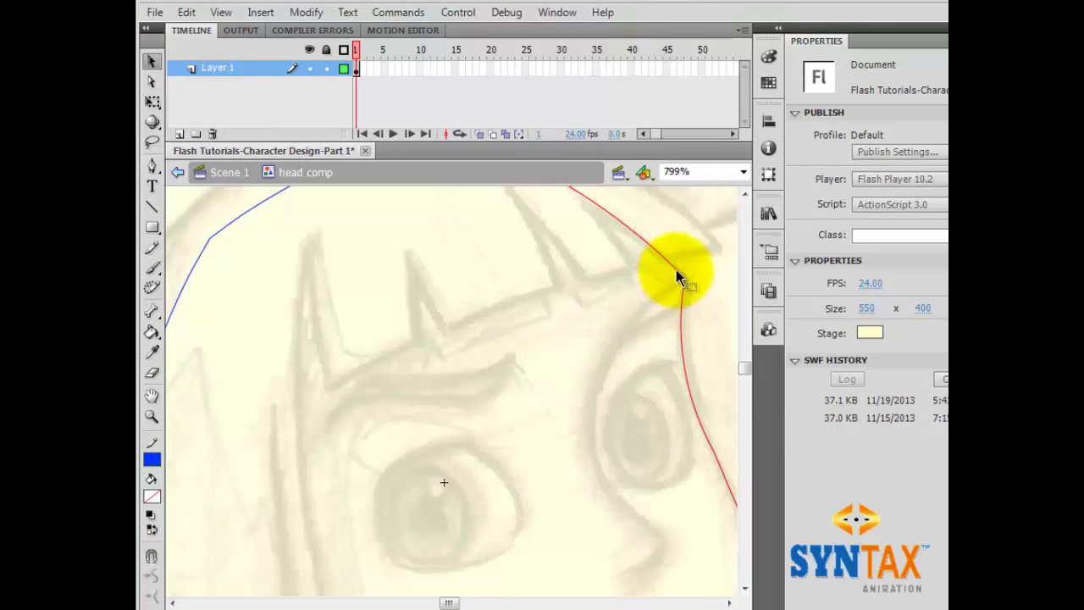
{"action": "left_click", "coordinate": [800, 112]}
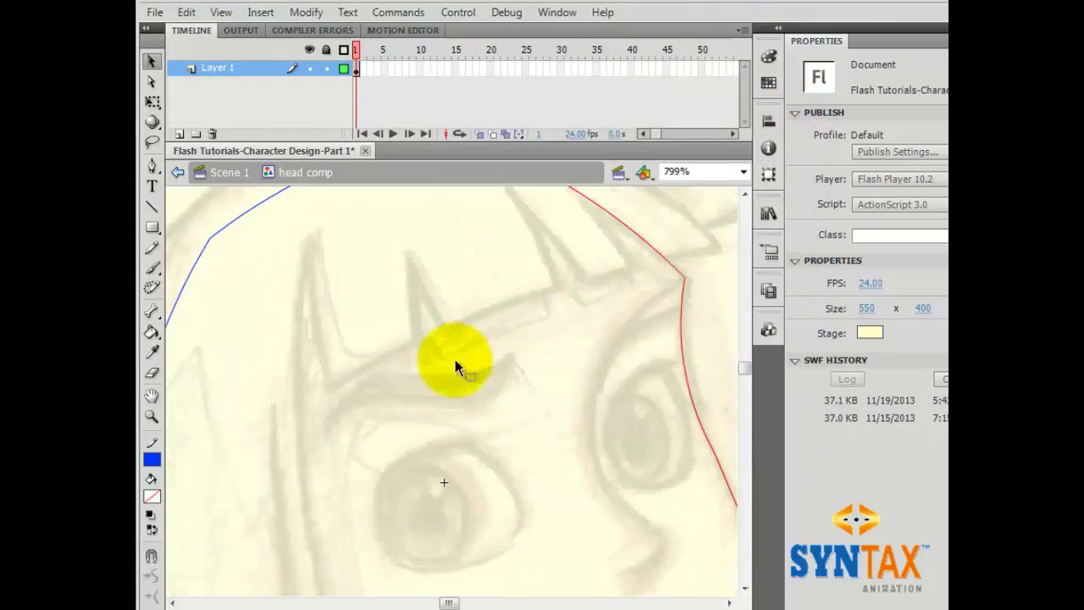
{"action": "left_click_drag", "start_coordinate": [455, 439], "coordinate": [484, 392]}
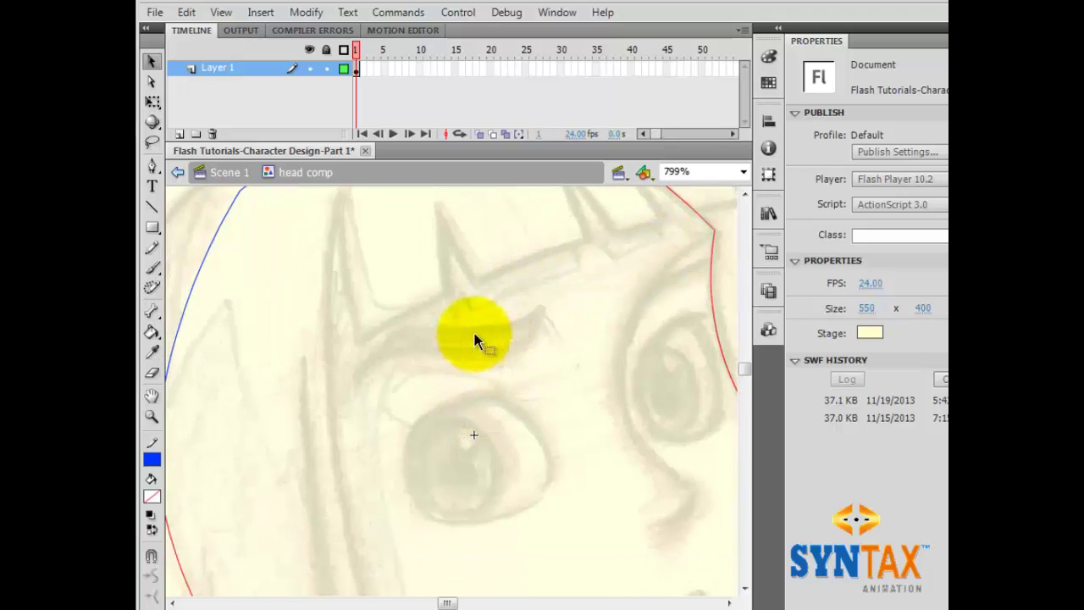
{"action": "left_click_drag", "start_coordinate": [518, 373], "coordinate": [503, 392]}
{"action": "left_click", "coordinate": [554, 343]}
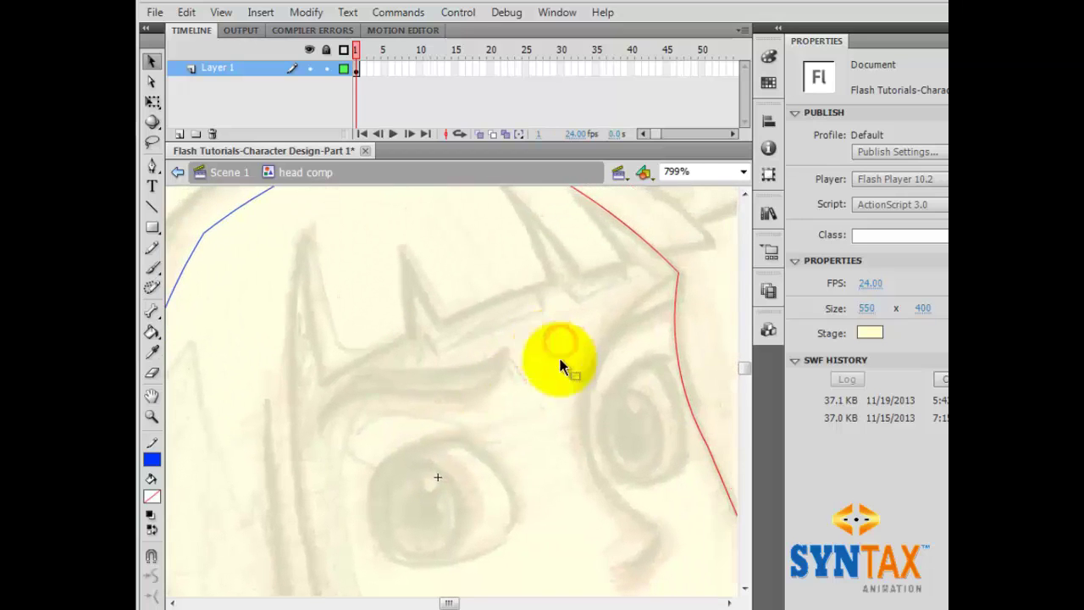
Draw a green line across the forehead and bend it to follow the hairline
{"action": "left_click", "coordinate": [151, 460]}
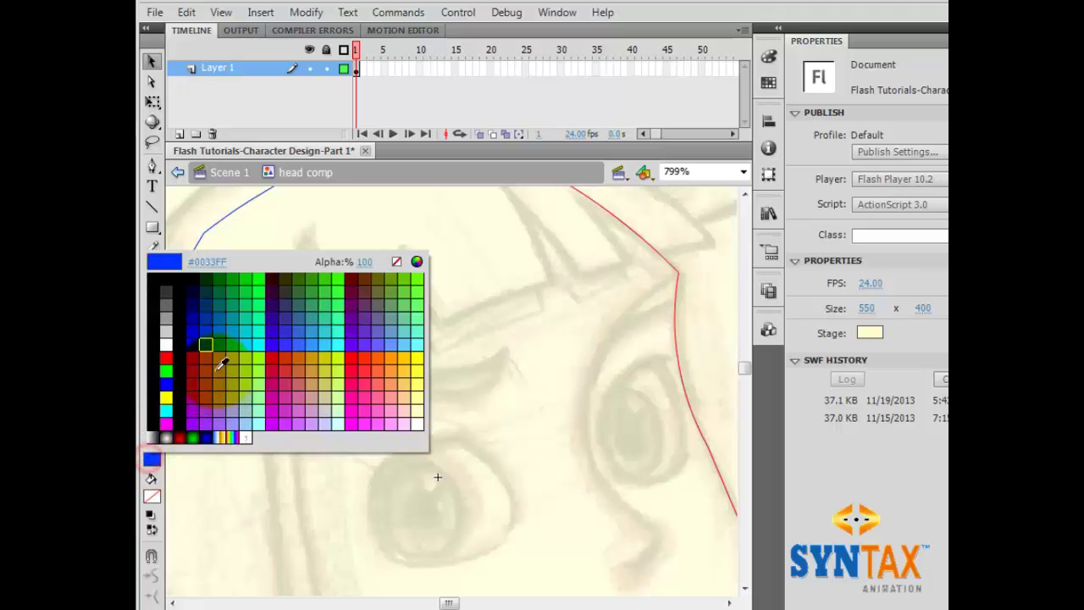
{"action": "left_click", "coordinate": [237, 302]}
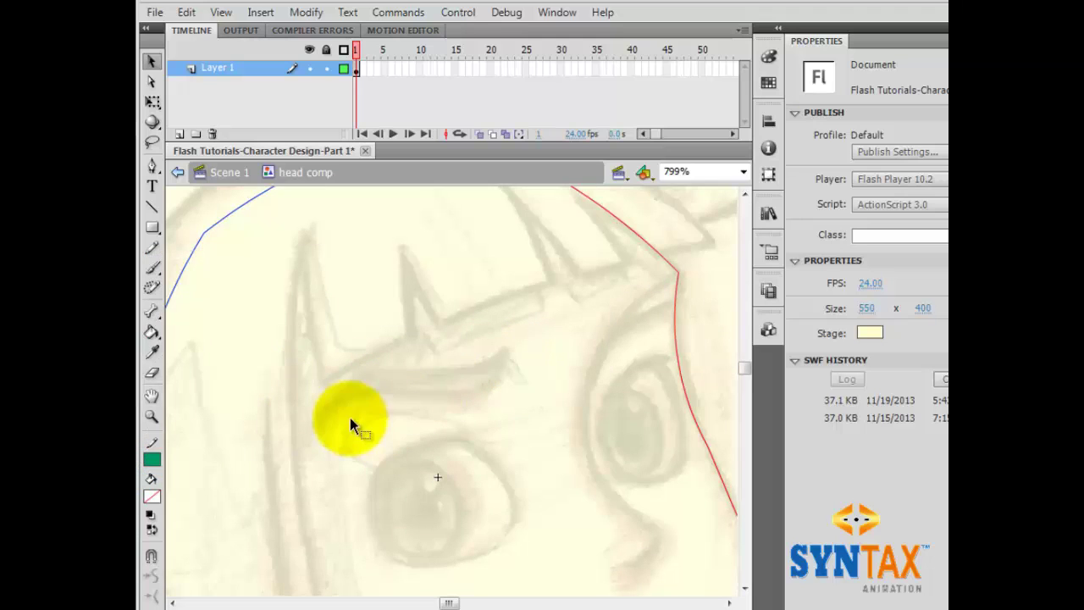
{"action": "left_click_drag", "start_coordinate": [382, 429], "coordinate": [424, 396]}
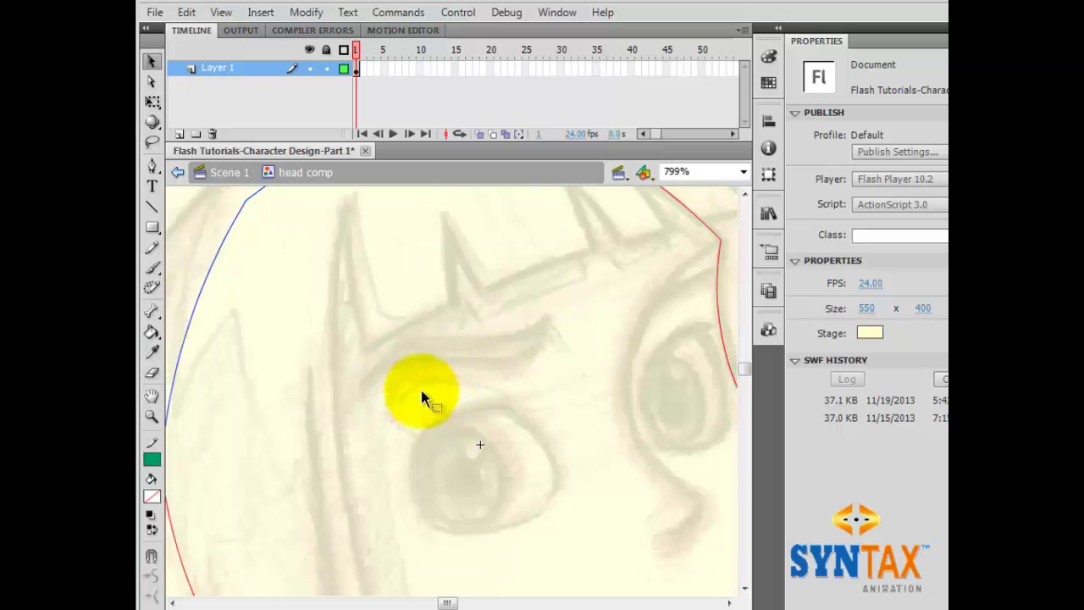
{"action": "key", "text": "n"}
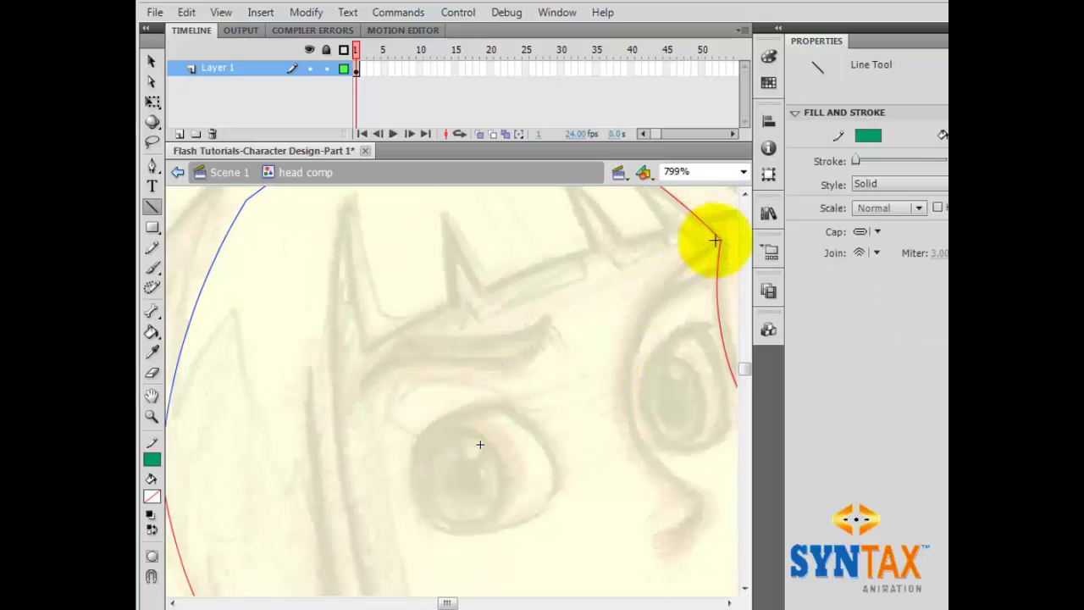
{"action": "left_click_drag", "start_coordinate": [722, 237], "coordinate": [330, 452]}
{"action": "key", "text": "v"}
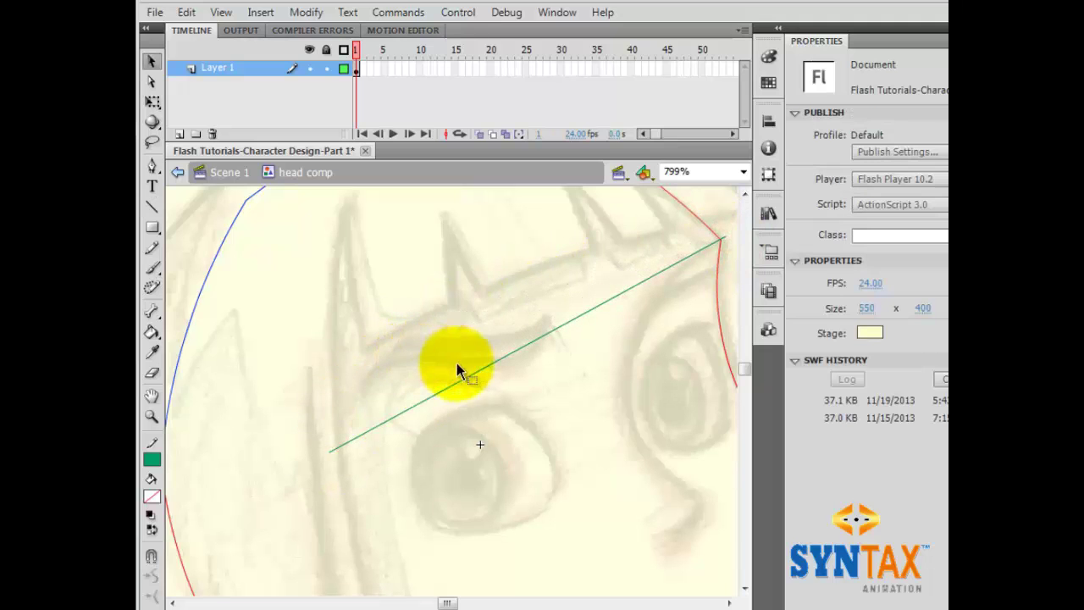
{"action": "left_click_drag", "start_coordinate": [464, 380], "coordinate": [384, 373]}
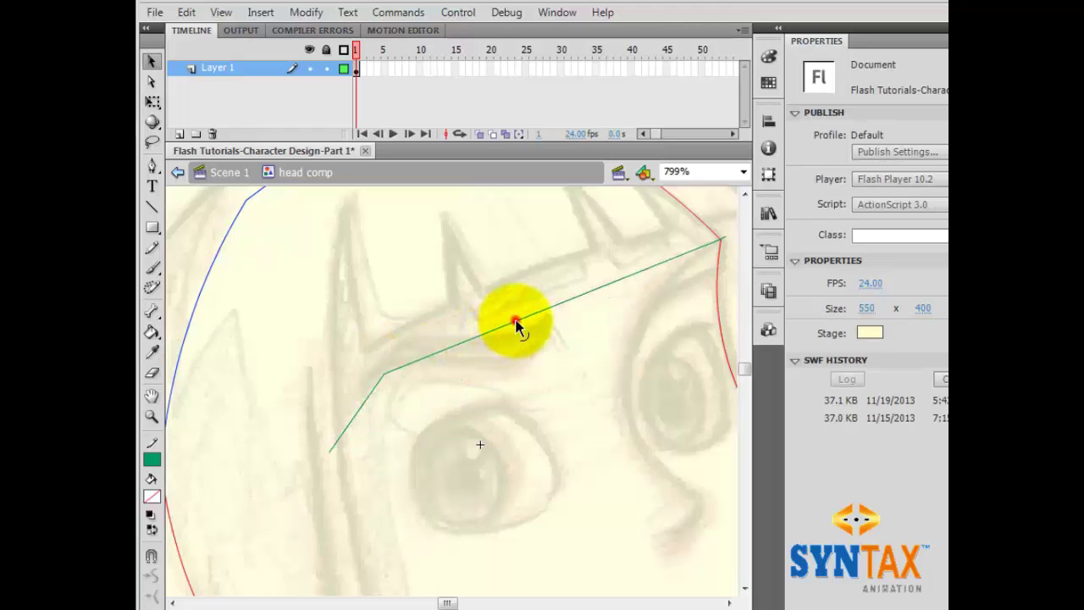
{"action": "left_click_drag", "start_coordinate": [516, 325], "coordinate": [508, 302]}
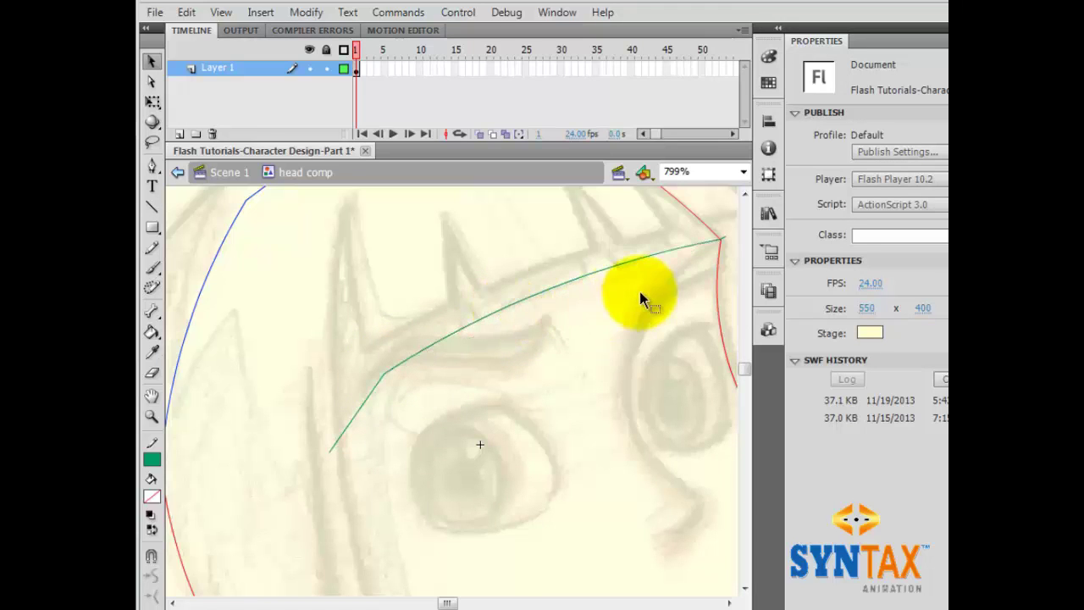
Draw short green strokes crossing the hairline to form the fringe spikes
{"action": "left_click_drag", "start_coordinate": [603, 314], "coordinate": [596, 338]}
{"action": "key", "text": "n"}
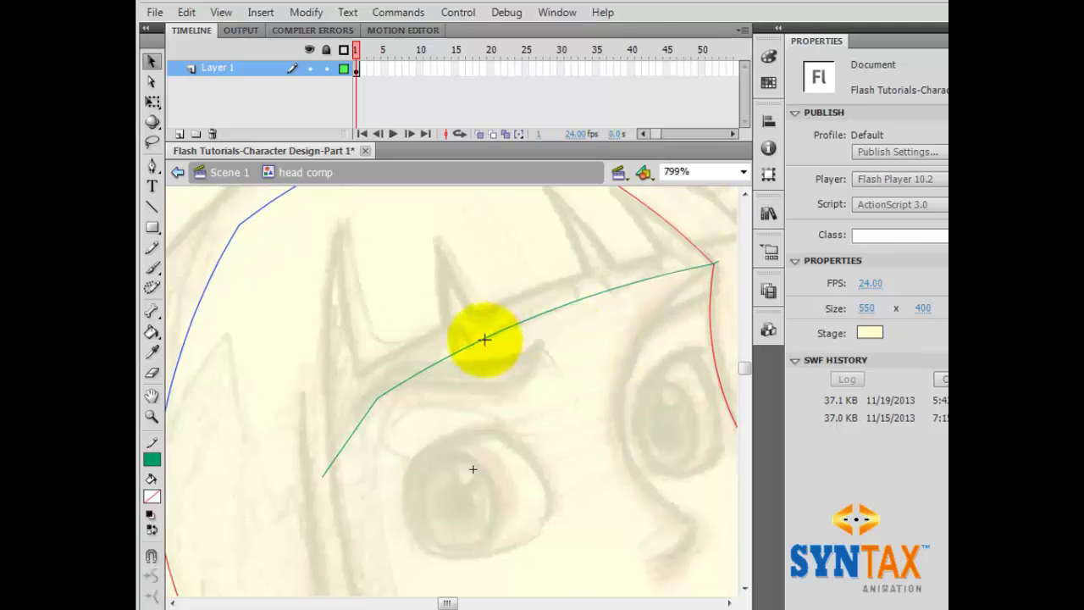
{"action": "left_click_drag", "start_coordinate": [450, 311], "coordinate": [480, 362]}
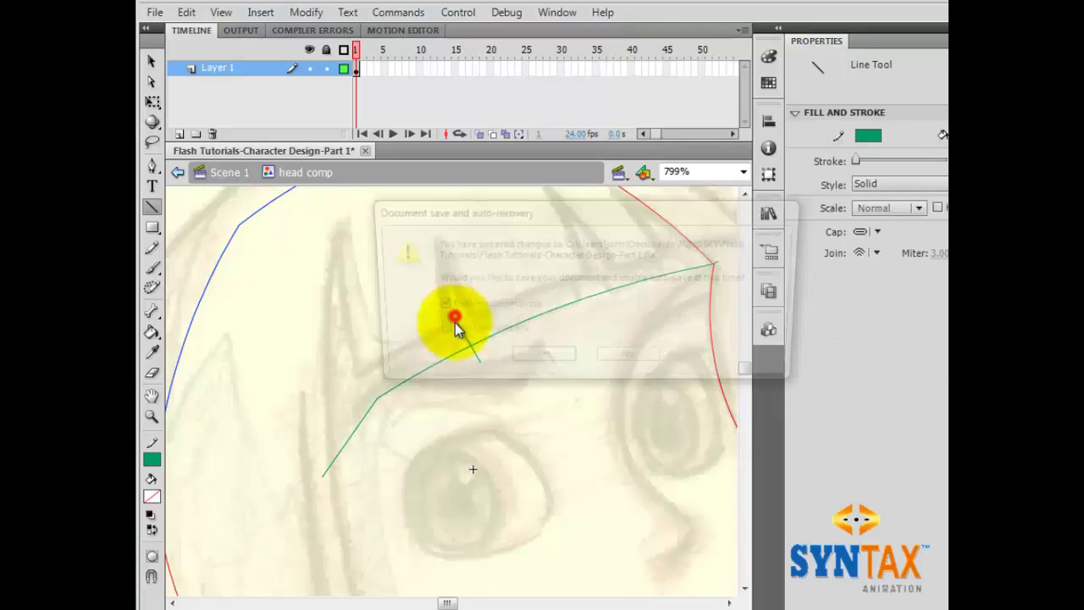
{"action": "left_click", "coordinate": [630, 362]}
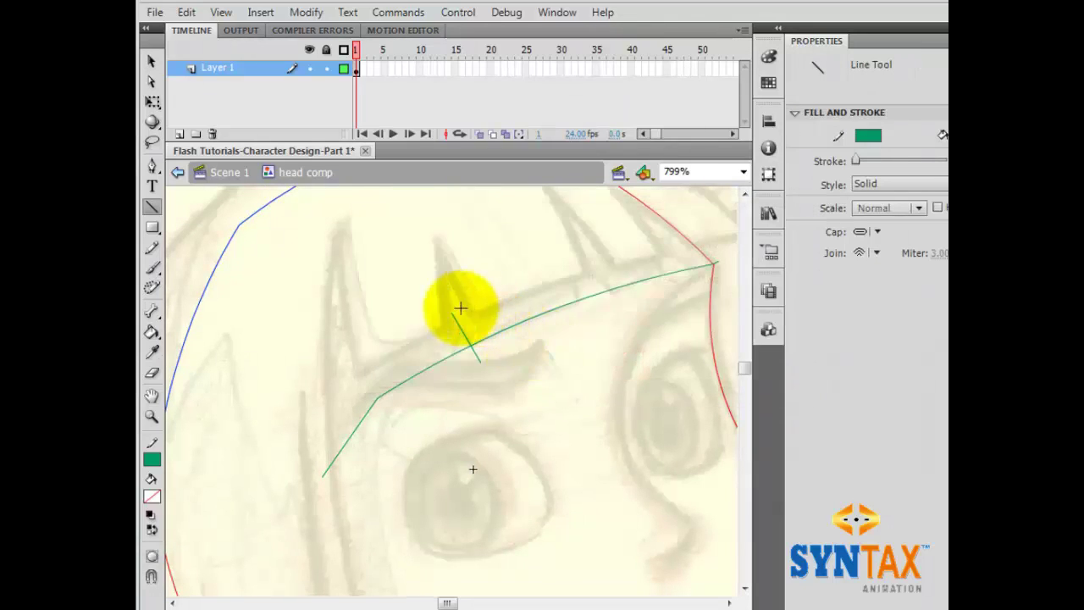
{"action": "left_click_drag", "start_coordinate": [454, 310], "coordinate": [457, 366]}
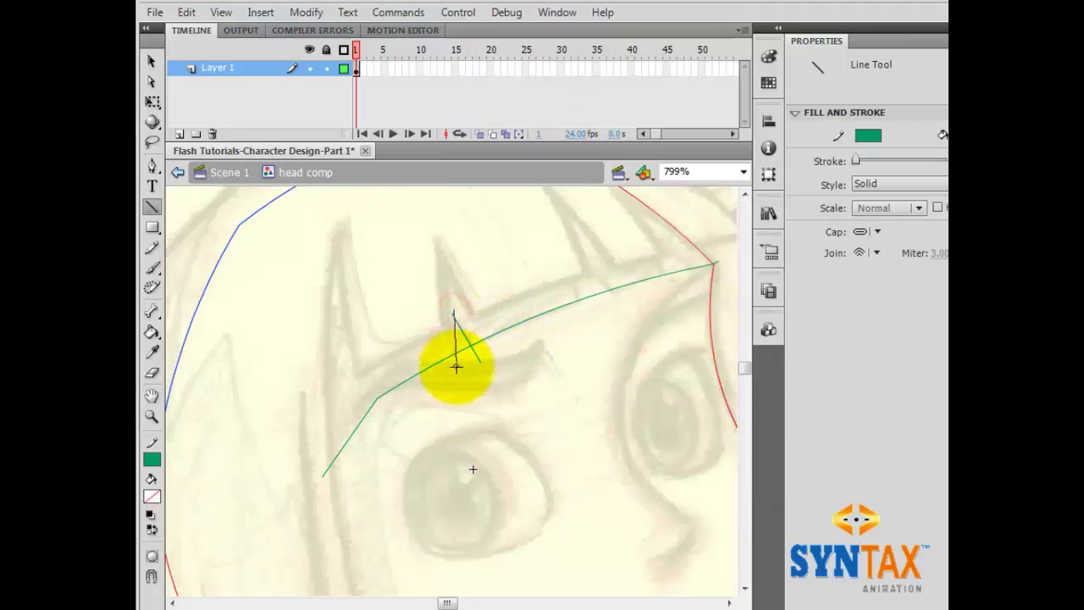
{"action": "mouse_move", "coordinate": [566, 251]}
{"action": "left_mouse_down"}
{"action": "mouse_move", "coordinate": [590, 310]}
{"action": "mouse_move", "coordinate": [586, 330]}
{"action": "mouse_move", "coordinate": [616, 303]}
{"action": "left_mouse_up"}
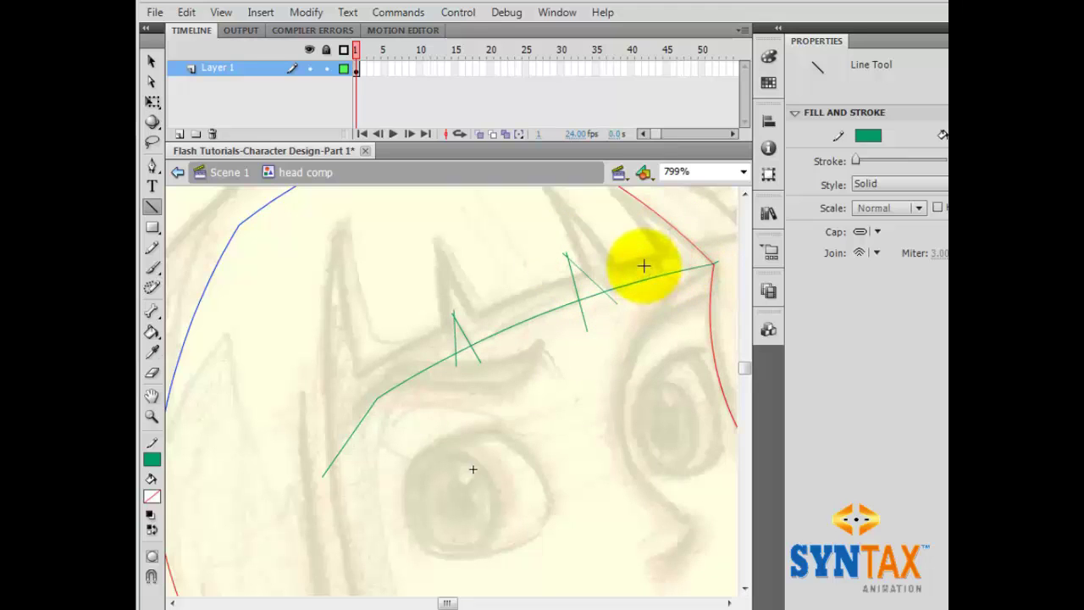
{"action": "left_click_drag", "start_coordinate": [632, 236], "coordinate": [665, 294]}
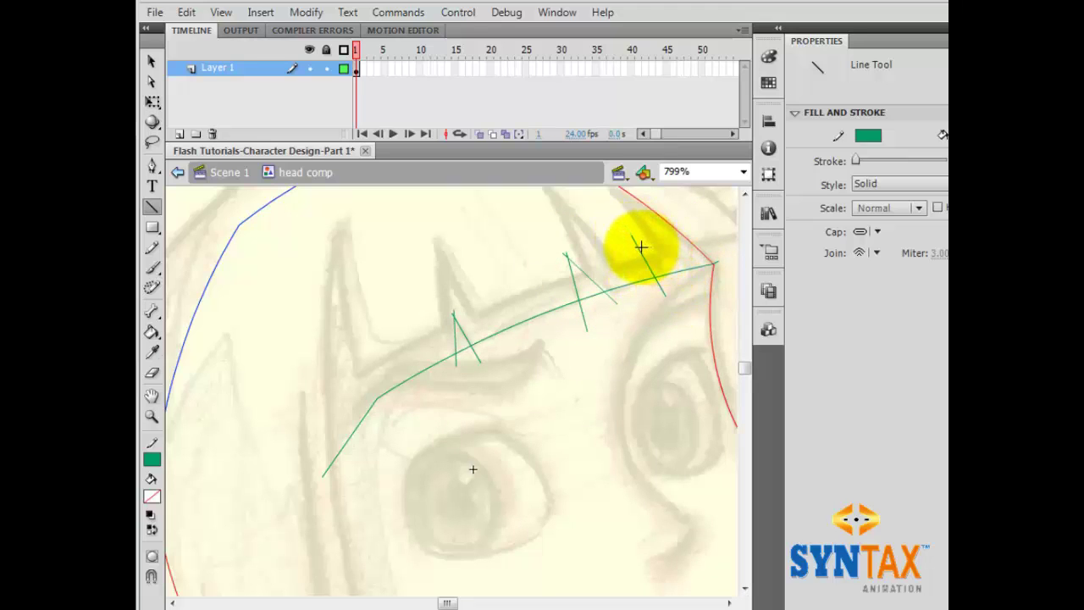
{"action": "left_click_drag", "start_coordinate": [632, 244], "coordinate": [687, 280]}
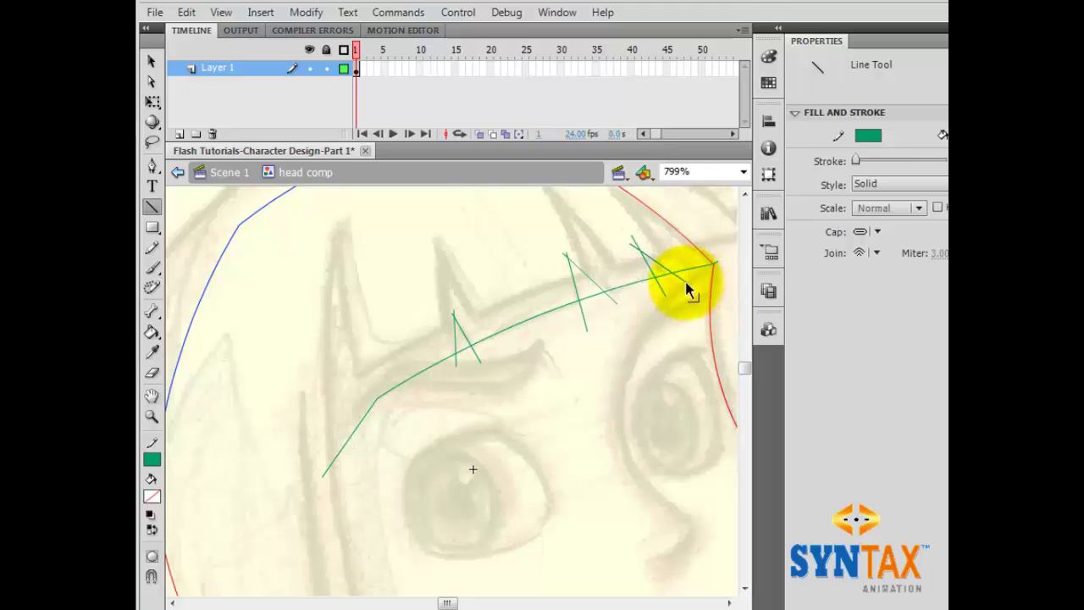
Remove the stray stroke pieces around the right and middle bang spikes
{"action": "key", "text": "v"}
{"action": "left_click", "coordinate": [684, 285]}
{"action": "left_click", "coordinate": [670, 281]}
{"action": "left_click", "coordinate": [665, 280]}
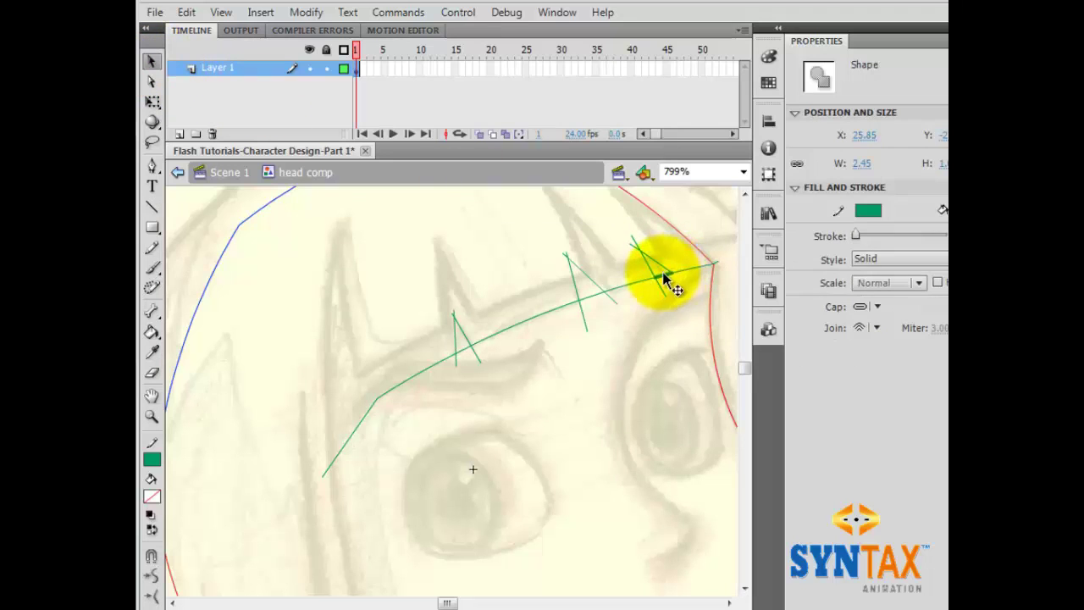
{"action": "left_click", "coordinate": [652, 291]}
{"action": "left_click", "coordinate": [659, 281]}
{"action": "left_click", "coordinate": [641, 243]}
{"action": "left_click", "coordinate": [635, 250]}
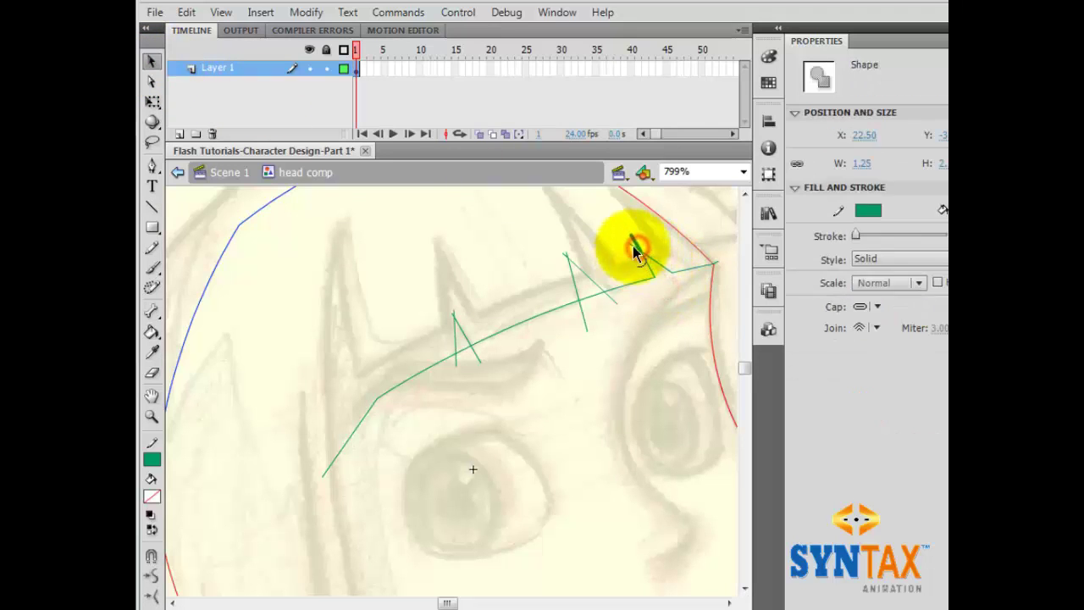
{"action": "left_click", "coordinate": [635, 249]}
{"action": "left_click", "coordinate": [648, 279]}
{"action": "left_click", "coordinate": [697, 283]}
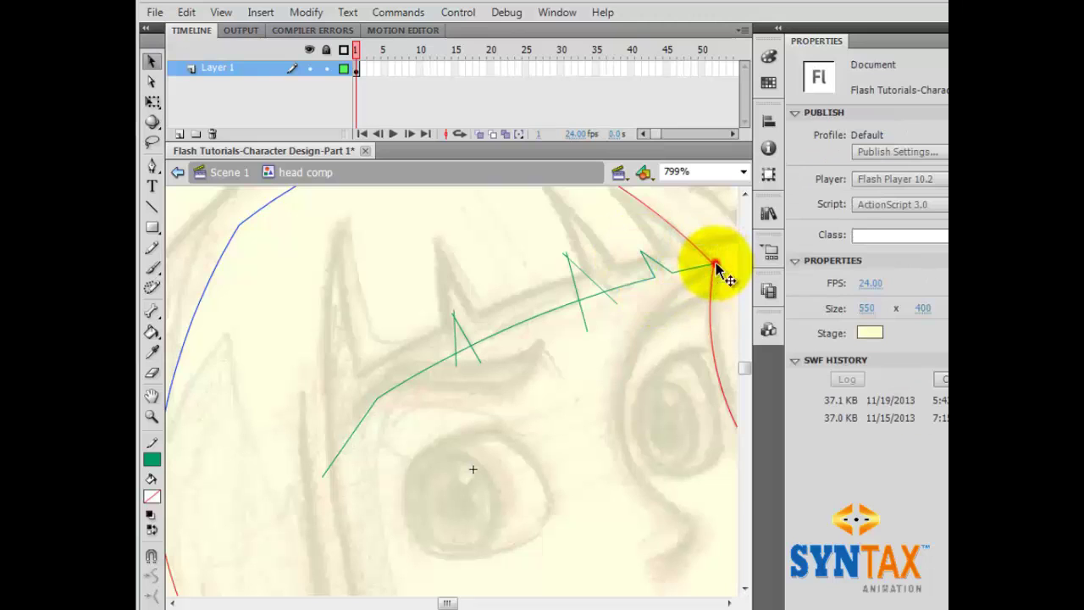
{"action": "left_click", "coordinate": [715, 269]}
{"action": "left_click", "coordinate": [586, 294]}
{"action": "left_click", "coordinate": [589, 296]}
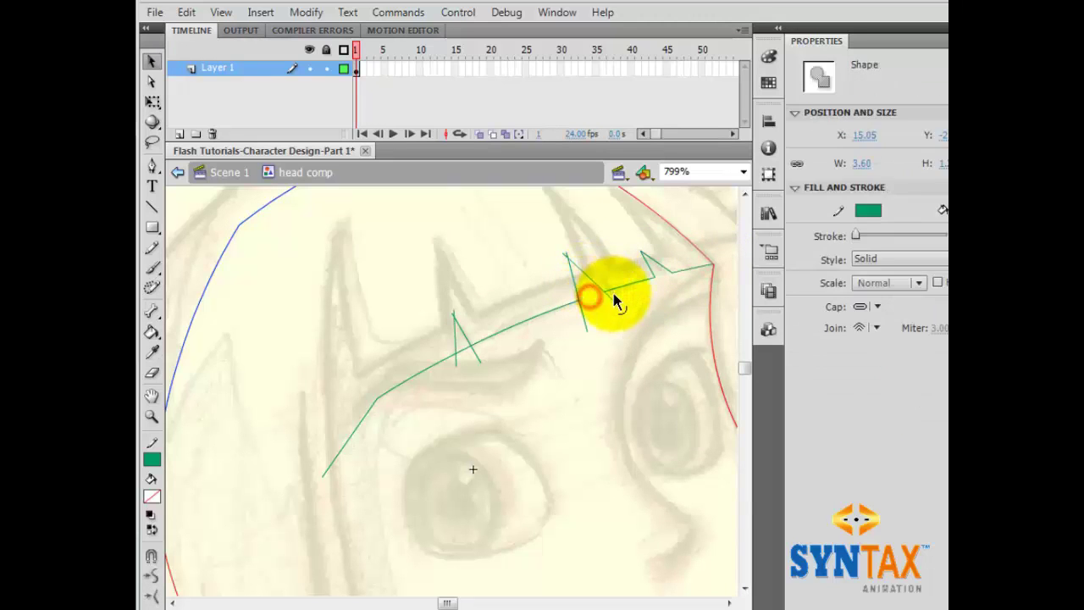
{"action": "left_click", "coordinate": [616, 300]}
{"action": "left_click", "coordinate": [567, 271]}
{"action": "left_click", "coordinate": [566, 267]}
{"action": "left_click", "coordinate": [563, 257]}
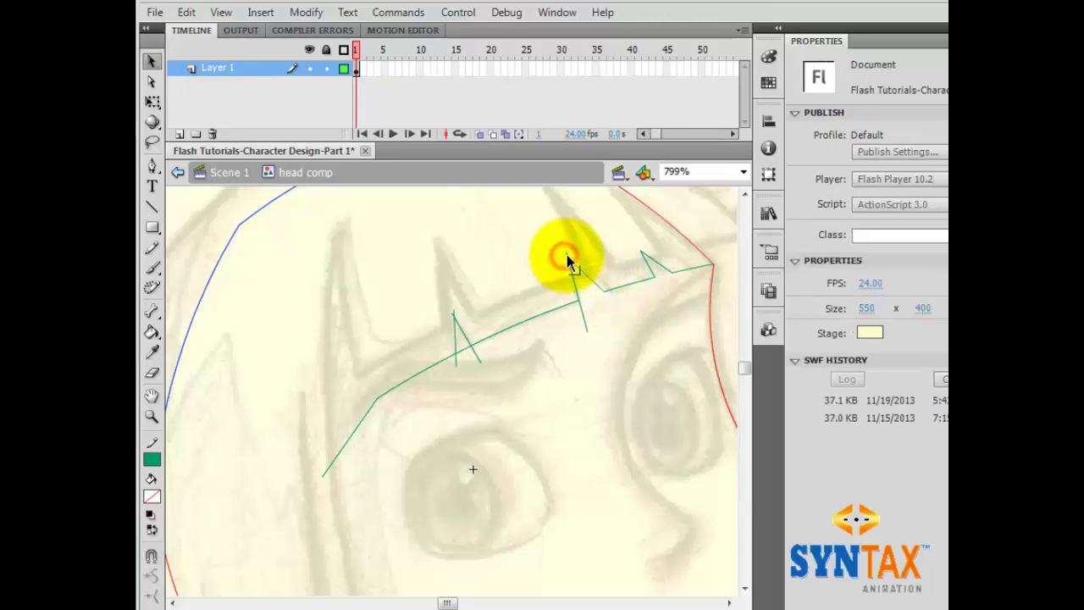
{"action": "left_click", "coordinate": [582, 329]}
{"action": "key", "text": "Delete"}
Clear the leftover pieces around the left spike, then deselect the bangs line
{"action": "left_click", "coordinate": [460, 358]}
{"action": "left_click", "coordinate": [464, 354]}
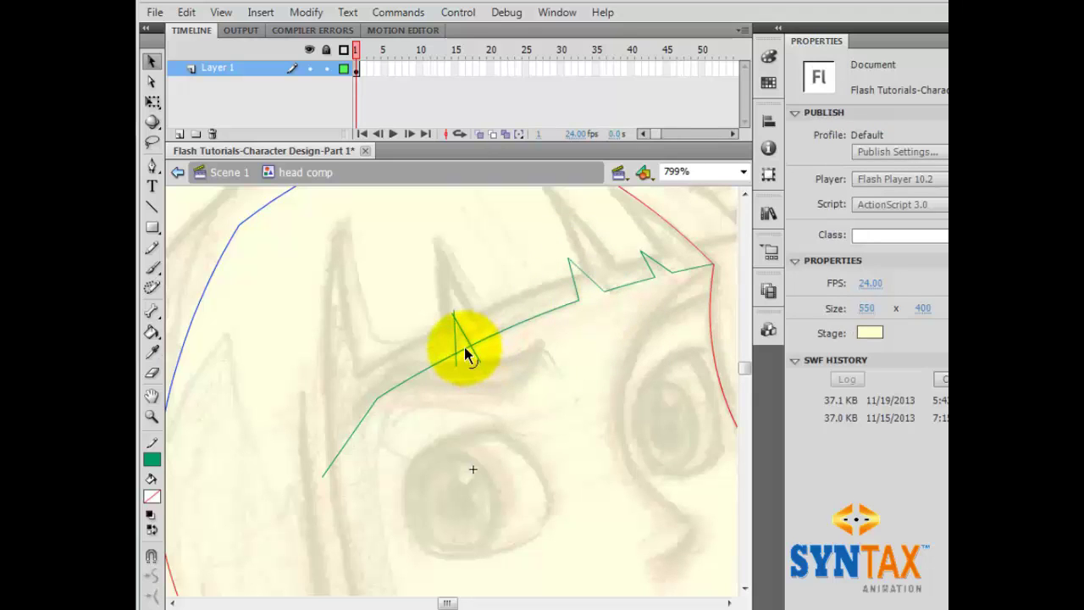
{"action": "left_click", "coordinate": [468, 355]}
{"action": "left_click", "coordinate": [476, 358]}
{"action": "left_click", "coordinate": [458, 329]}
{"action": "left_click", "coordinate": [451, 320]}
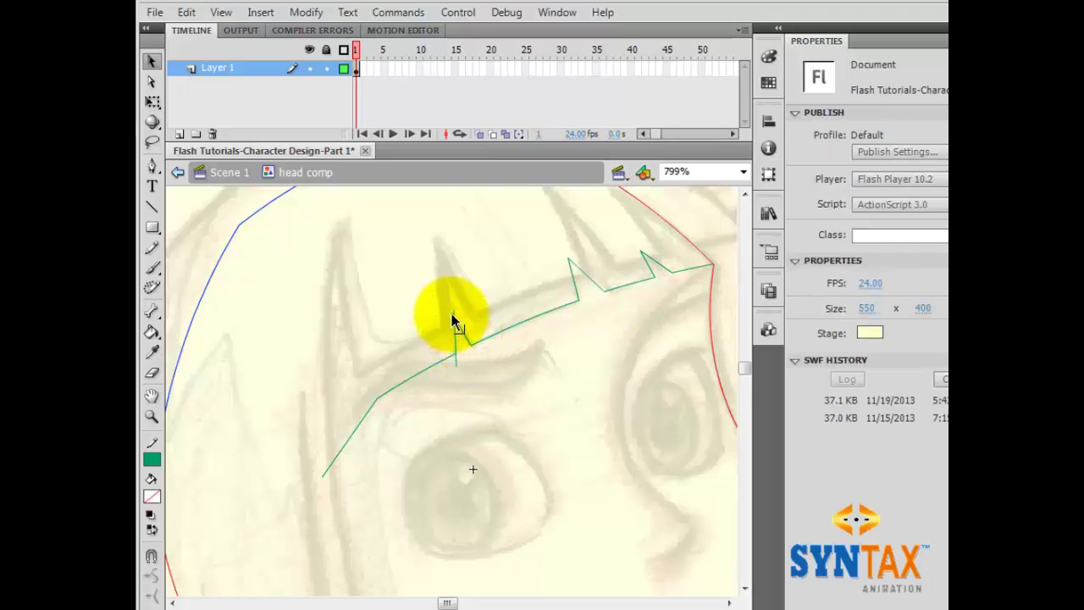
{"action": "left_click", "coordinate": [455, 318]}
{"action": "left_click", "coordinate": [452, 310]}
{"action": "left_click", "coordinate": [457, 344]}
{"action": "left_click", "coordinate": [458, 359]}
{"action": "left_click", "coordinate": [453, 360]}
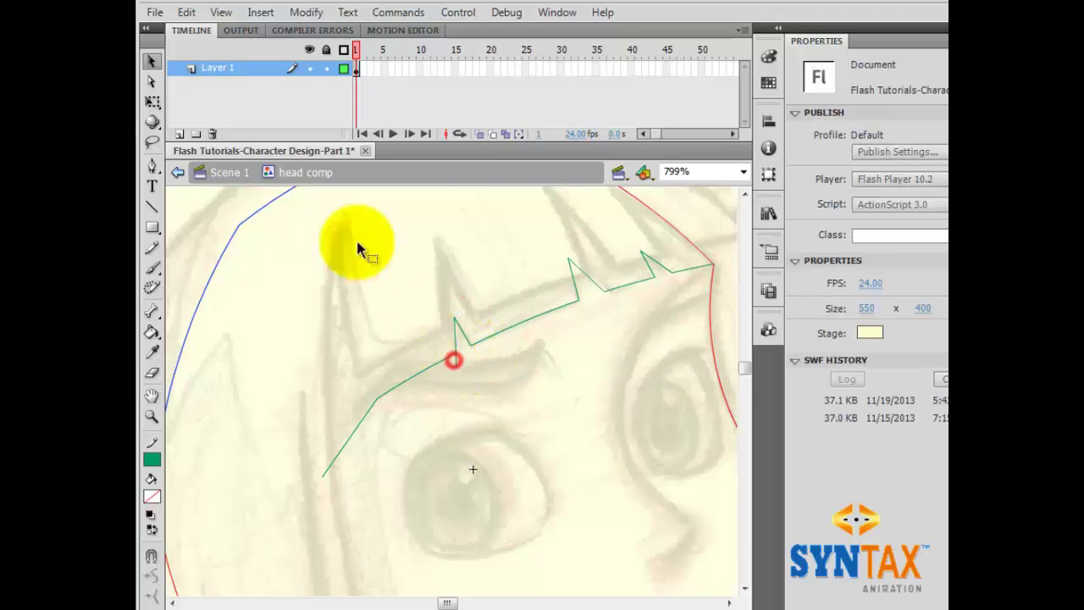
{"action": "left_click", "coordinate": [456, 355]}
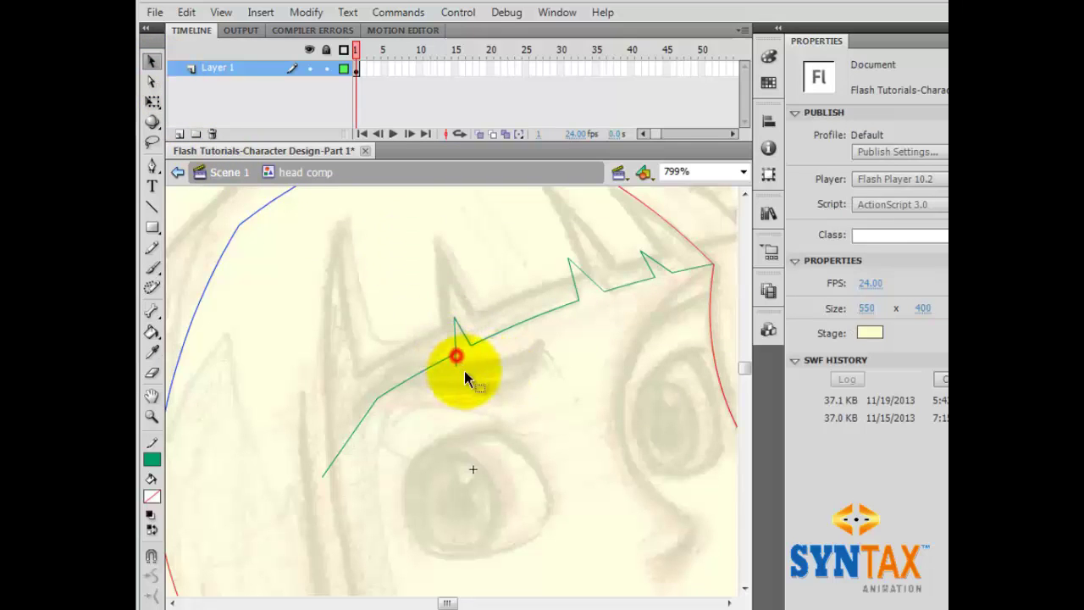
{"action": "left_click", "coordinate": [463, 368]}
{"action": "left_click", "coordinate": [468, 407]}
Bend the green line from the bangs over and around the left eye
{"action": "left_click_drag", "start_coordinate": [442, 467], "coordinate": [470, 381]}
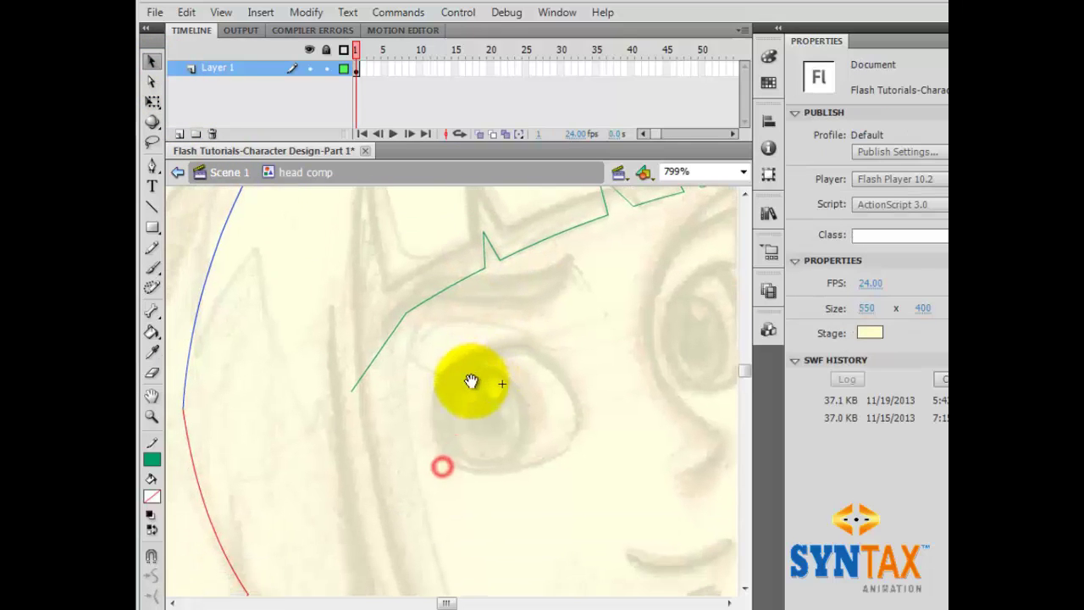
{"action": "mouse_move", "coordinate": [513, 414]}
{"action": "left_mouse_down"}
{"action": "mouse_move", "coordinate": [477, 290]}
{"action": "mouse_move", "coordinate": [483, 364]}
{"action": "left_mouse_up"}
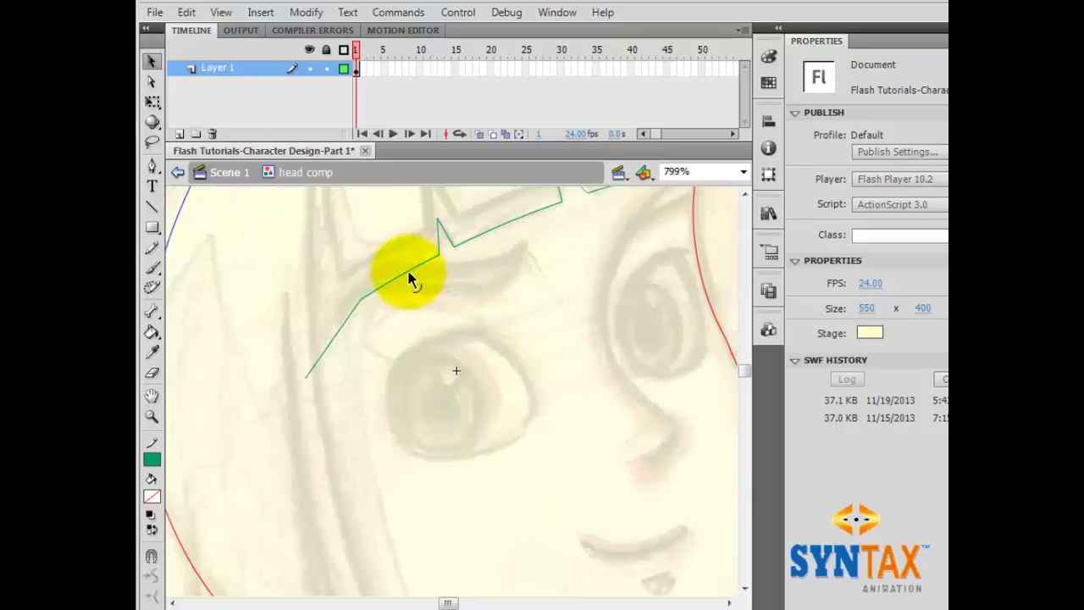
{"action": "mouse_move", "coordinate": [361, 301]}
{"action": "left_mouse_down"}
{"action": "mouse_move", "coordinate": [412, 267]}
{"action": "mouse_move", "coordinate": [398, 274]}
{"action": "mouse_move", "coordinate": [426, 283]}
{"action": "mouse_move", "coordinate": [396, 275]}
{"action": "mouse_move", "coordinate": [432, 261]}
{"action": "left_mouse_up"}
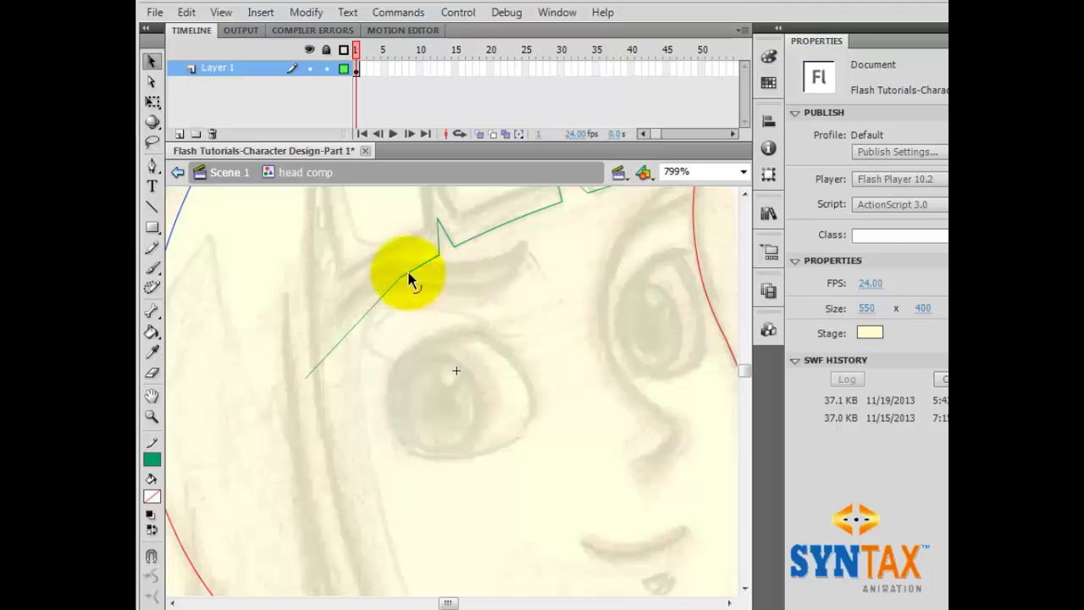
{"action": "mouse_move", "coordinate": [399, 275]}
{"action": "left_mouse_down"}
{"action": "mouse_move", "coordinate": [507, 273]}
{"action": "mouse_move", "coordinate": [400, 284]}
{"action": "mouse_move", "coordinate": [499, 292]}
{"action": "mouse_move", "coordinate": [519, 257]}
{"action": "left_mouse_up"}
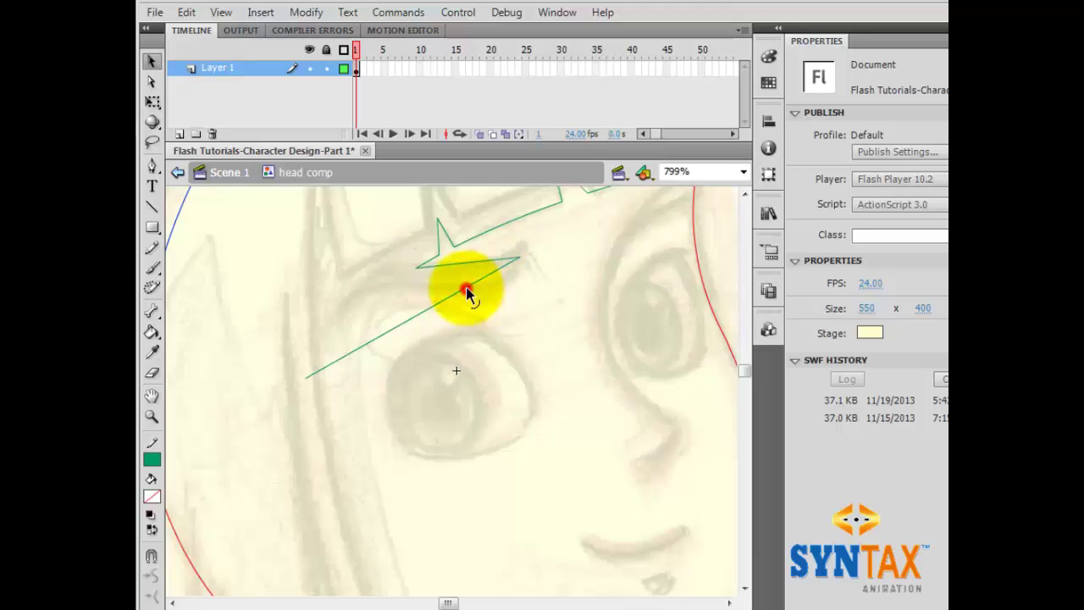
{"action": "mouse_move", "coordinate": [466, 289]}
{"action": "left_mouse_down"}
{"action": "mouse_move", "coordinate": [477, 313]}
{"action": "mouse_move", "coordinate": [491, 289]}
{"action": "mouse_move", "coordinate": [508, 297]}
{"action": "mouse_move", "coordinate": [501, 303]}
{"action": "mouse_move", "coordinate": [491, 276]}
{"action": "mouse_move", "coordinate": [392, 325]}
{"action": "mouse_move", "coordinate": [378, 308]}
{"action": "mouse_move", "coordinate": [380, 368]}
{"action": "mouse_move", "coordinate": [403, 373]}
{"action": "mouse_move", "coordinate": [369, 349]}
{"action": "left_mouse_up"}
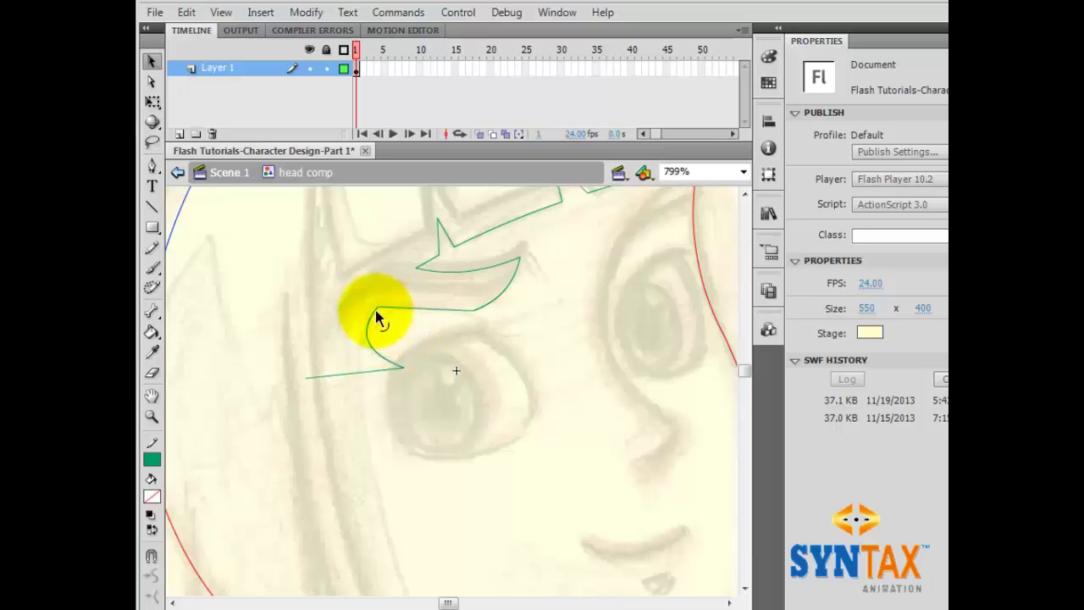
{"action": "mouse_move", "coordinate": [376, 309]}
{"action": "left_mouse_down"}
{"action": "mouse_move", "coordinate": [440, 313]}
{"action": "mouse_move", "coordinate": [396, 310]}
{"action": "mouse_move", "coordinate": [419, 314]}
{"action": "left_mouse_up"}
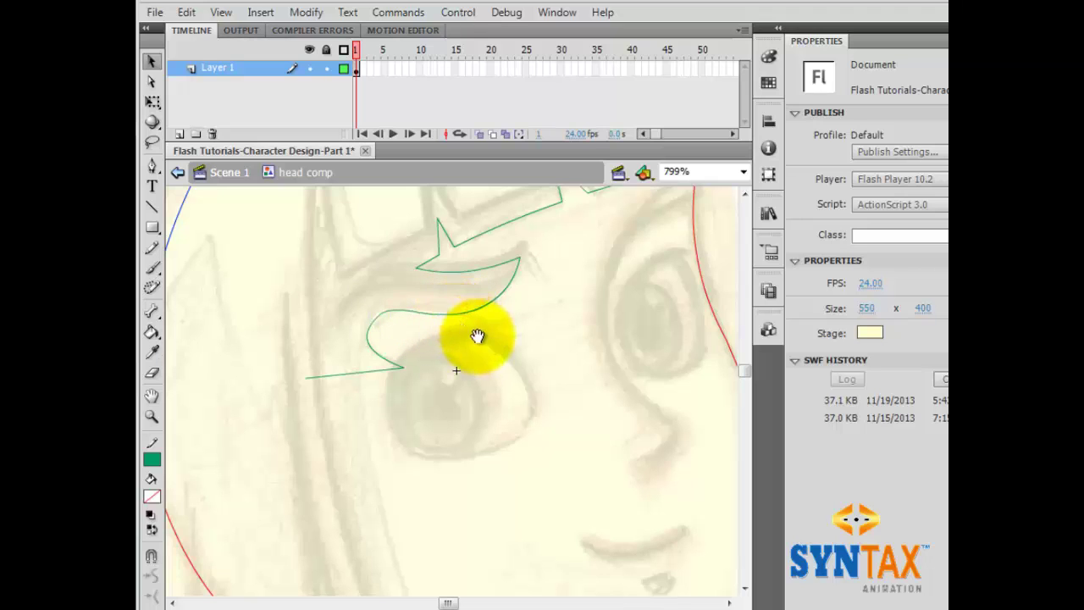
{"action": "mouse_move", "coordinate": [477, 337]}
{"action": "left_mouse_down"}
{"action": "mouse_move", "coordinate": [508, 315]}
{"action": "mouse_move", "coordinate": [483, 305]}
{"action": "left_mouse_up"}
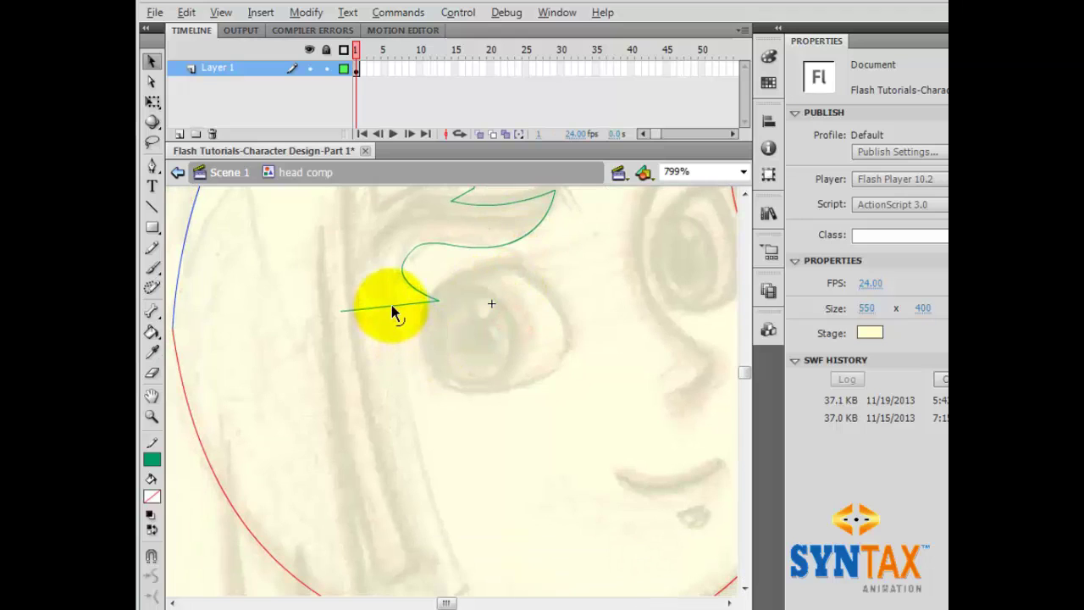
{"action": "left_click_drag", "start_coordinate": [393, 309], "coordinate": [454, 386]}
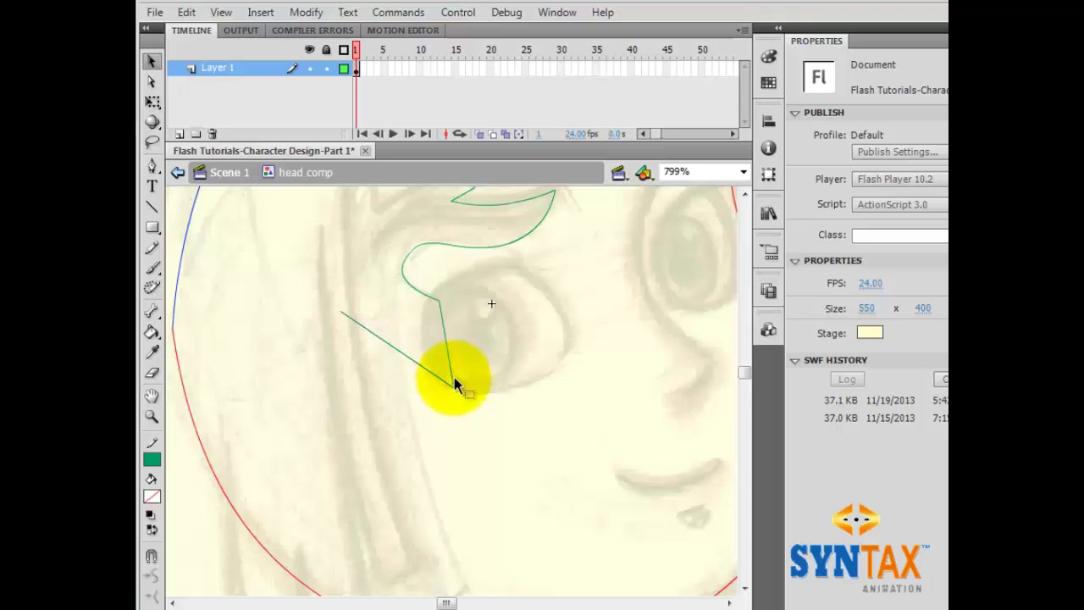
{"action": "left_click_drag", "start_coordinate": [445, 336], "coordinate": [454, 345]}
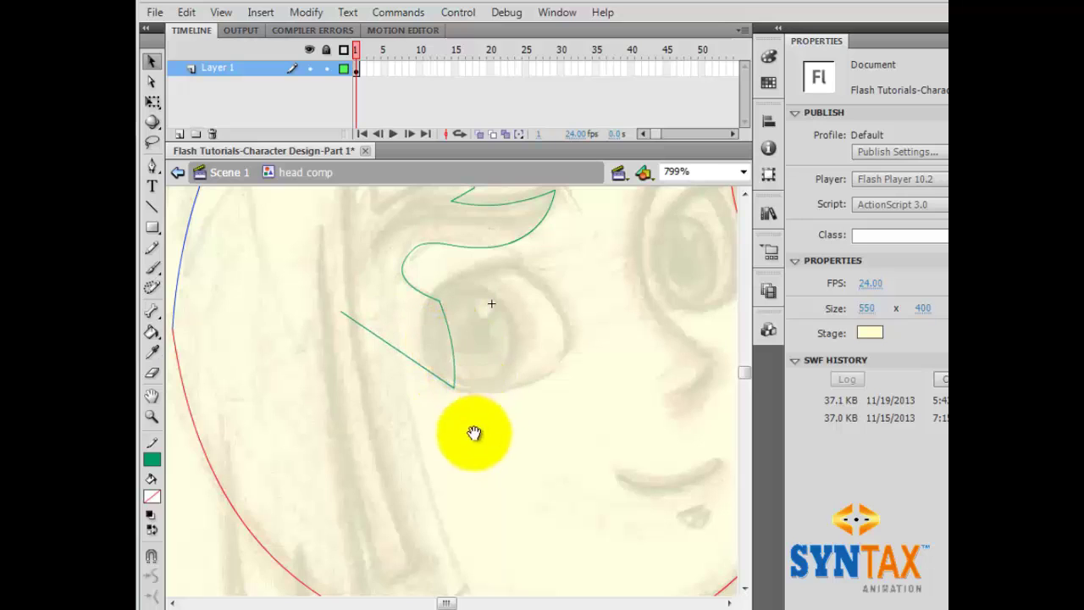
Shape the line down the cheek with a sharp corner near the jaw
{"action": "left_click_drag", "start_coordinate": [471, 433], "coordinate": [460, 331]}
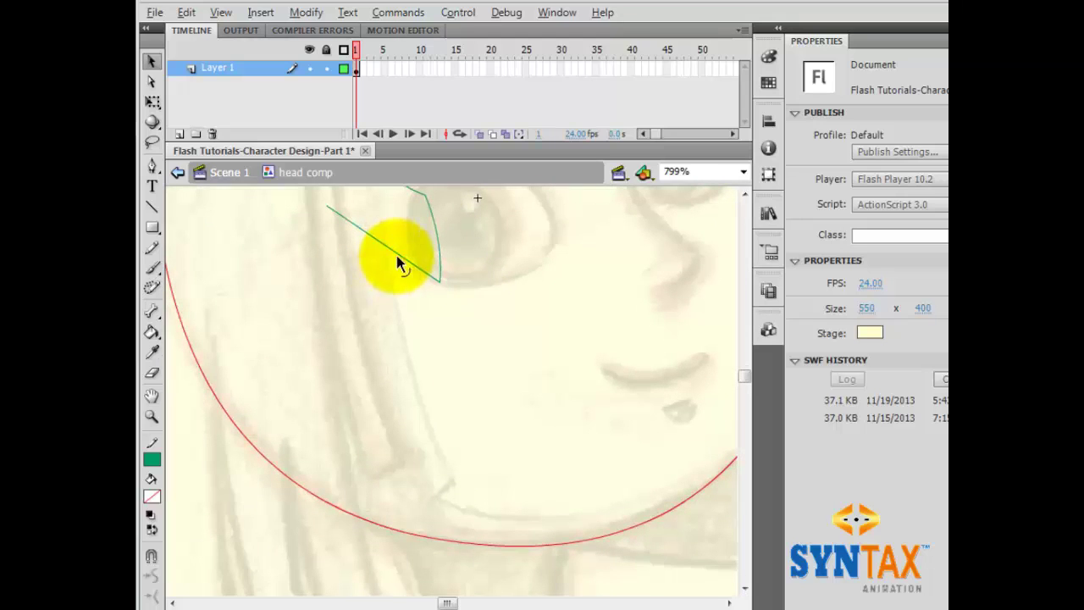
{"action": "left_click_drag", "start_coordinate": [396, 255], "coordinate": [415, 299]}
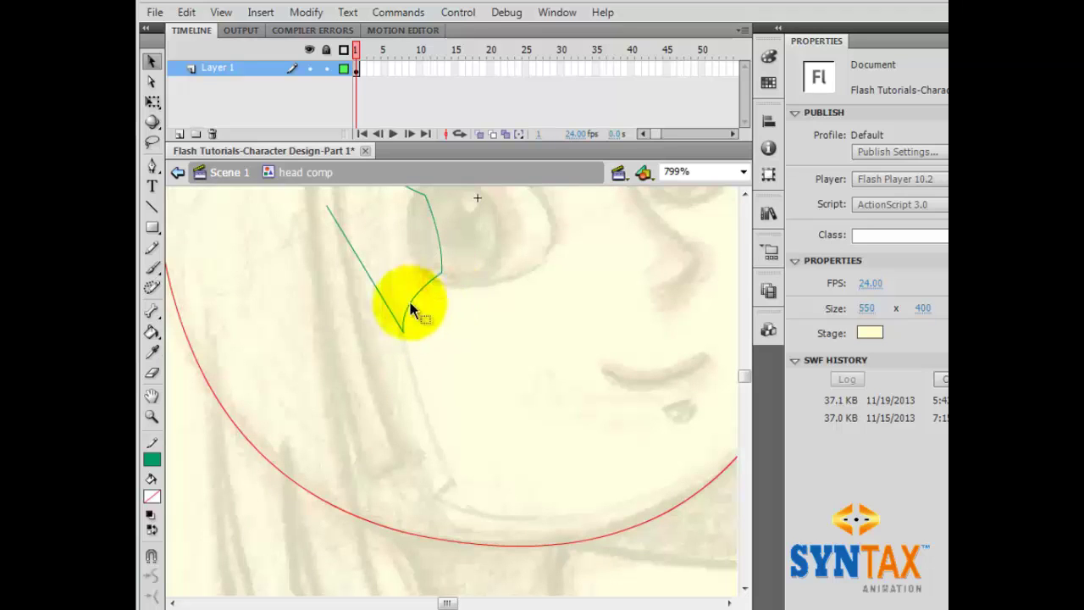
{"action": "mouse_move", "coordinate": [326, 207]}
{"action": "left_mouse_down"}
{"action": "mouse_move", "coordinate": [336, 359]}
{"action": "mouse_move", "coordinate": [551, 508]}
{"action": "mouse_move", "coordinate": [592, 508]}
{"action": "mouse_move", "coordinate": [660, 439]}
{"action": "left_mouse_up"}
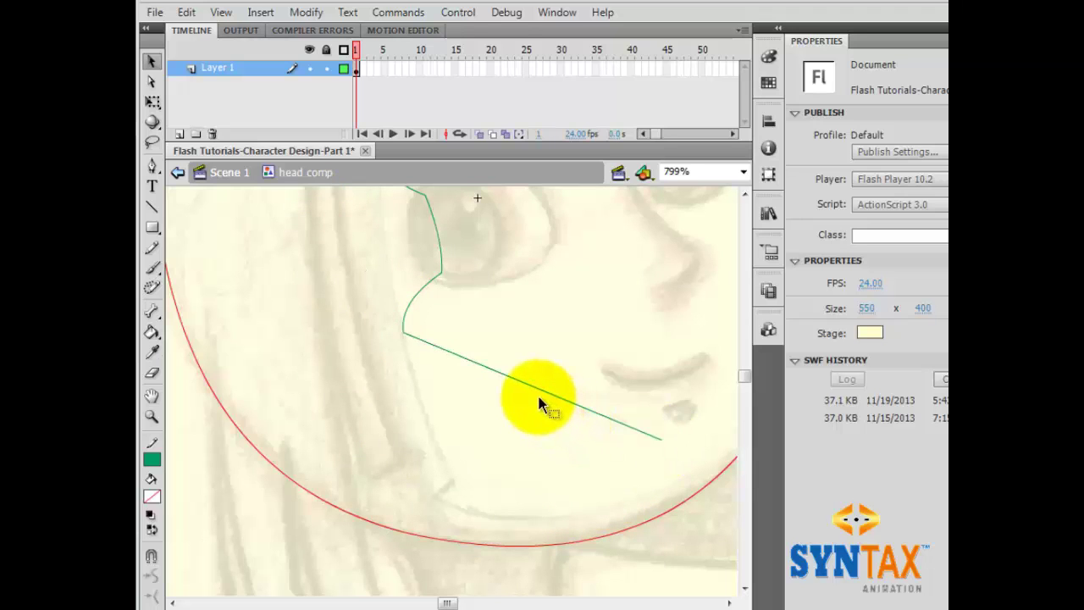
{"action": "left_click_drag", "start_coordinate": [542, 391], "coordinate": [448, 474]}
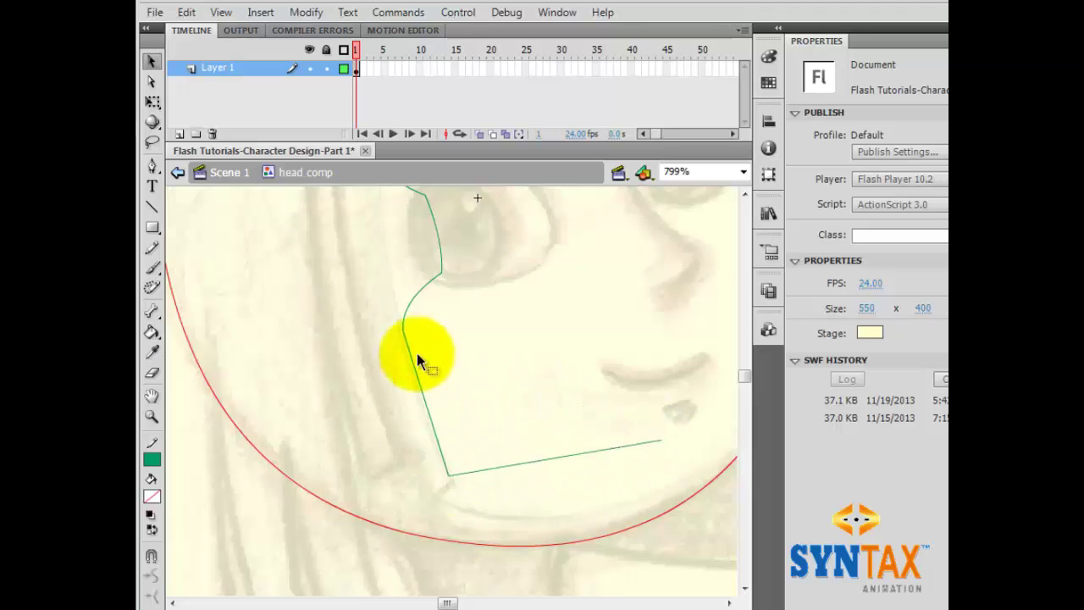
{"action": "left_click_drag", "start_coordinate": [409, 343], "coordinate": [400, 381]}
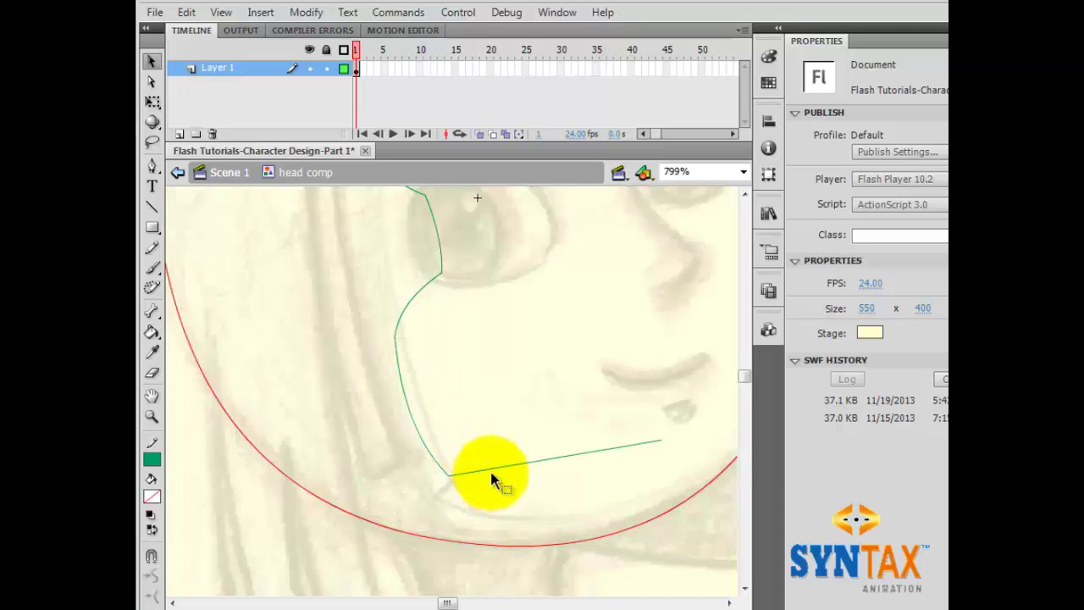
Curve the line along the chin to join the red head outline, then zoom back out
{"action": "mouse_move", "coordinate": [494, 470]}
{"action": "left_mouse_down"}
{"action": "mouse_move", "coordinate": [447, 503]}
{"action": "mouse_move", "coordinate": [435, 498]}
{"action": "left_mouse_up"}
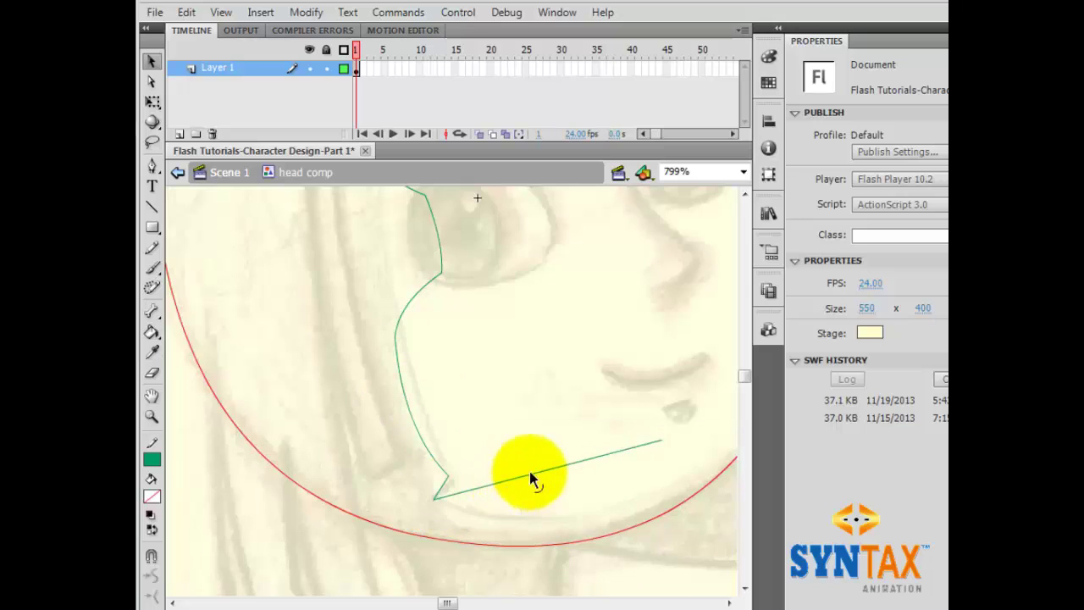
{"action": "left_click_drag", "start_coordinate": [581, 386], "coordinate": [465, 320]}
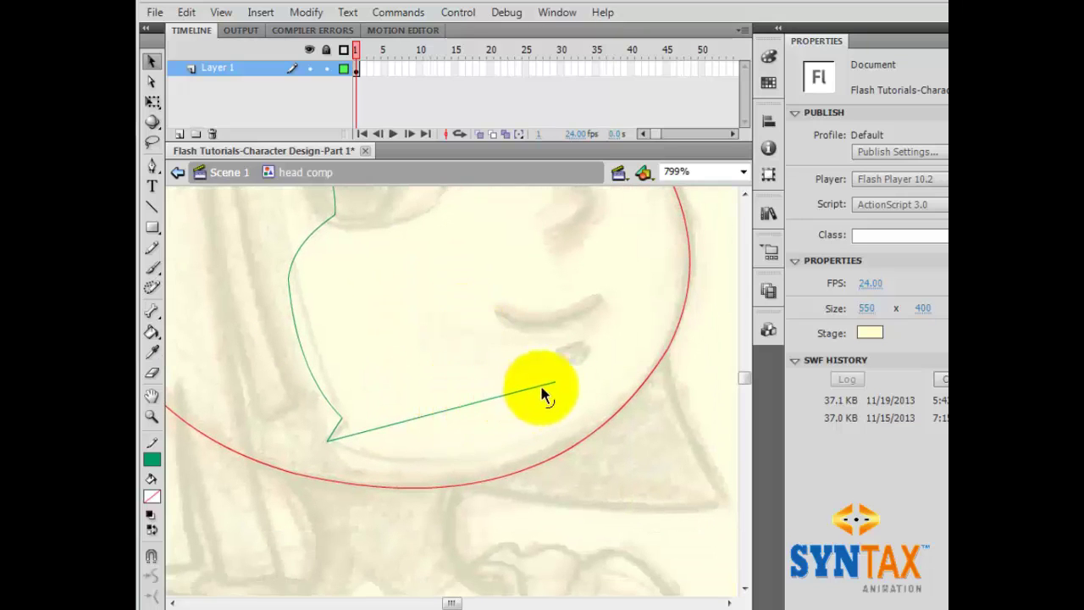
{"action": "left_click_drag", "start_coordinate": [552, 384], "coordinate": [654, 375]}
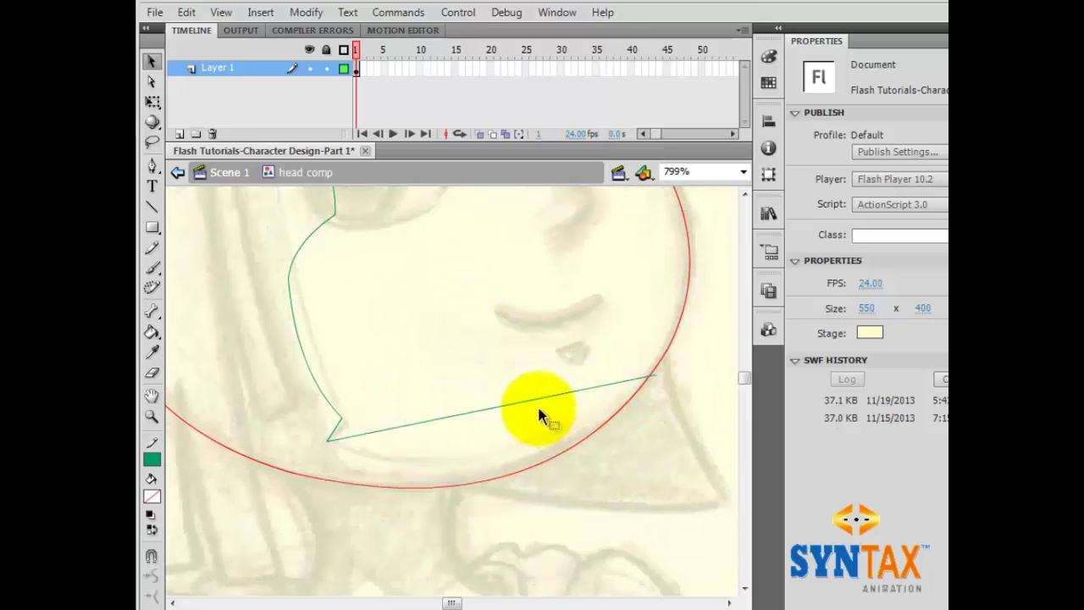
{"action": "left_click_drag", "start_coordinate": [537, 400], "coordinate": [544, 459]}
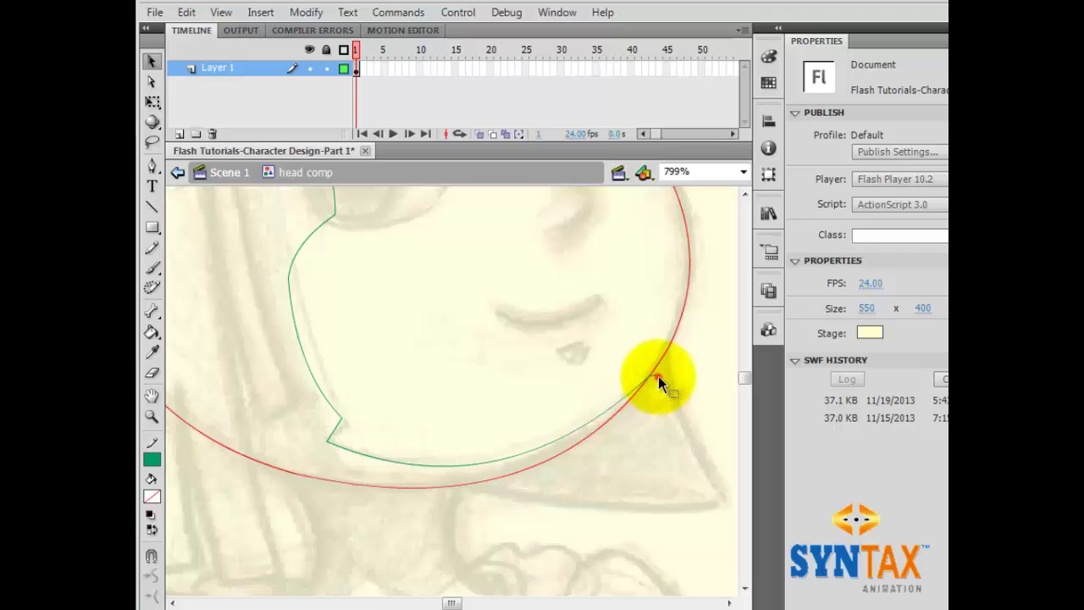
{"action": "left_click", "coordinate": [655, 376]}
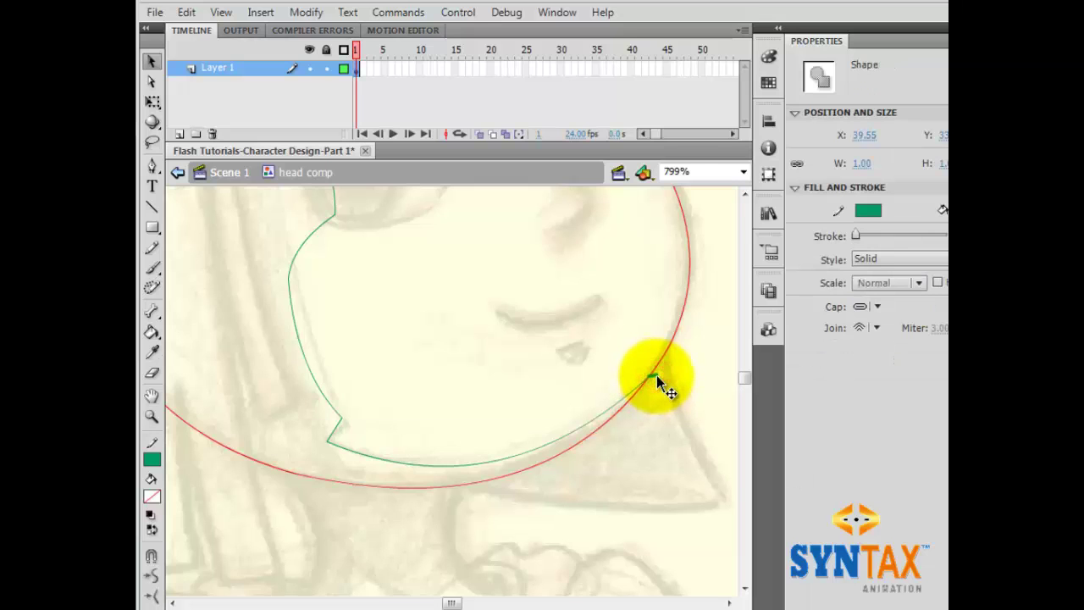
{"action": "key", "text": "ctrl+="}
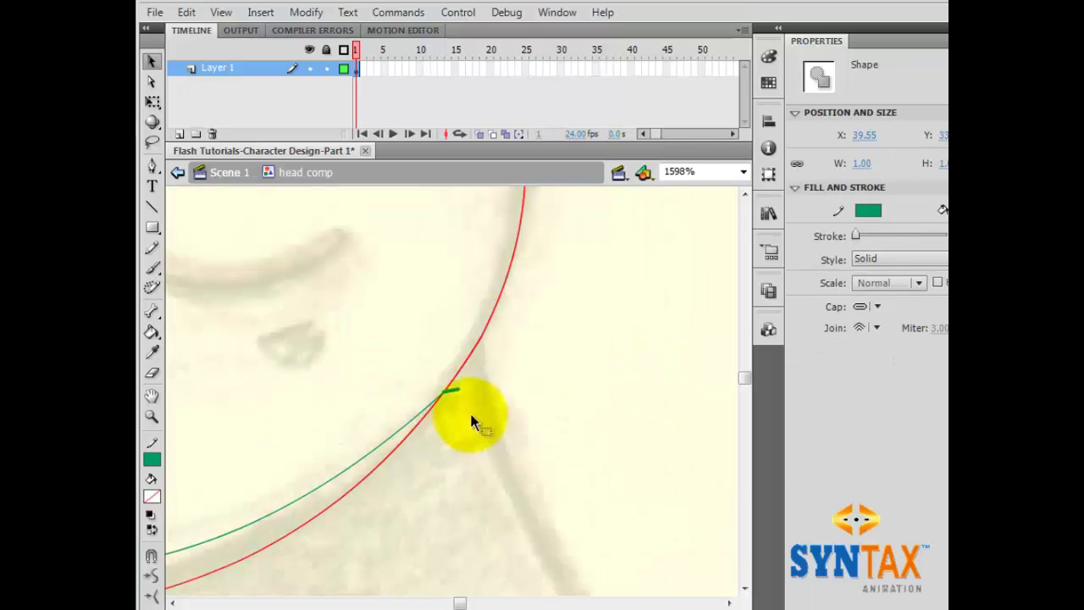
{"action": "left_click", "coordinate": [499, 410]}
{"action": "scroll", "coordinate": [387, 363], "scroll_direction": "left", "scroll_amount": 5}
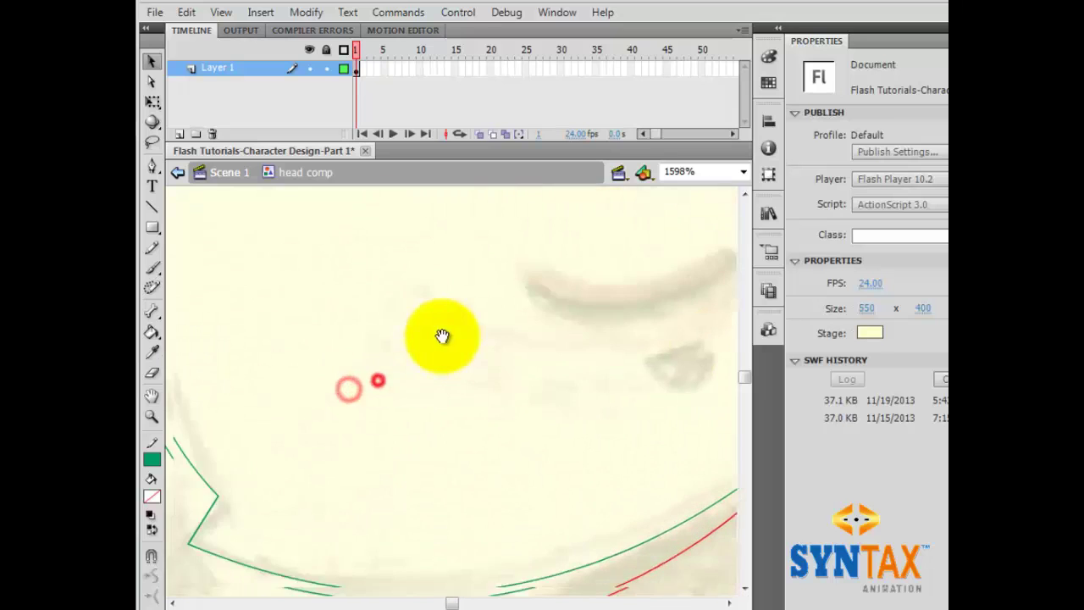
{"action": "key", "text": "ctrl+minus"}
{"action": "key", "text": "ctrl+minus"}
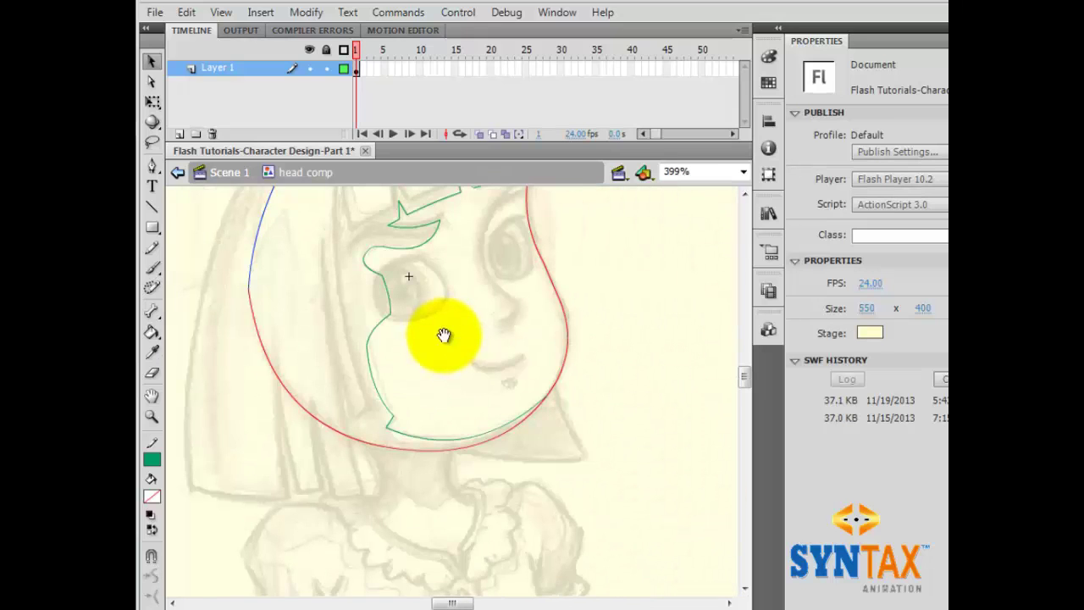
{"action": "left_click_drag", "start_coordinate": [442, 336], "coordinate": [500, 398]}
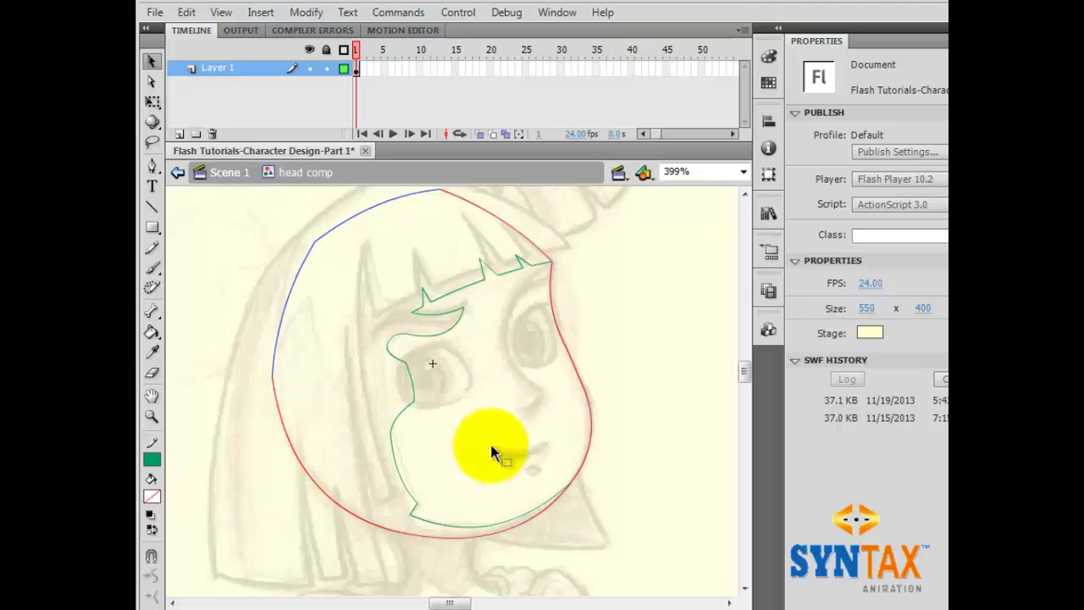
Mix a brown fill colour (R 198, G 134, B 64) in the Color dialog
{"action": "left_click", "coordinate": [153, 500]}
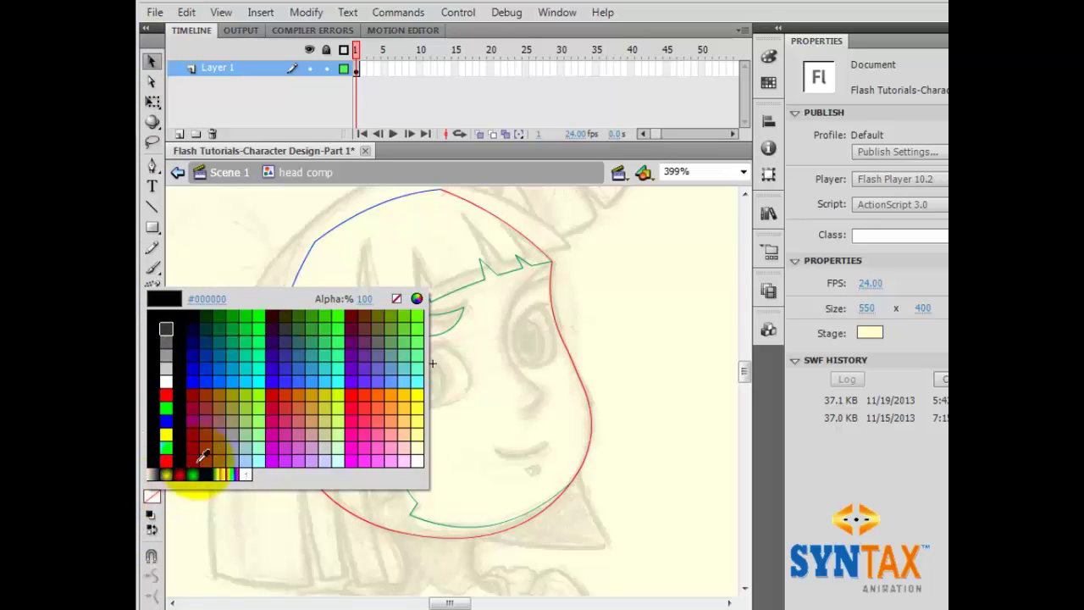
{"action": "left_click", "coordinate": [416, 298]}
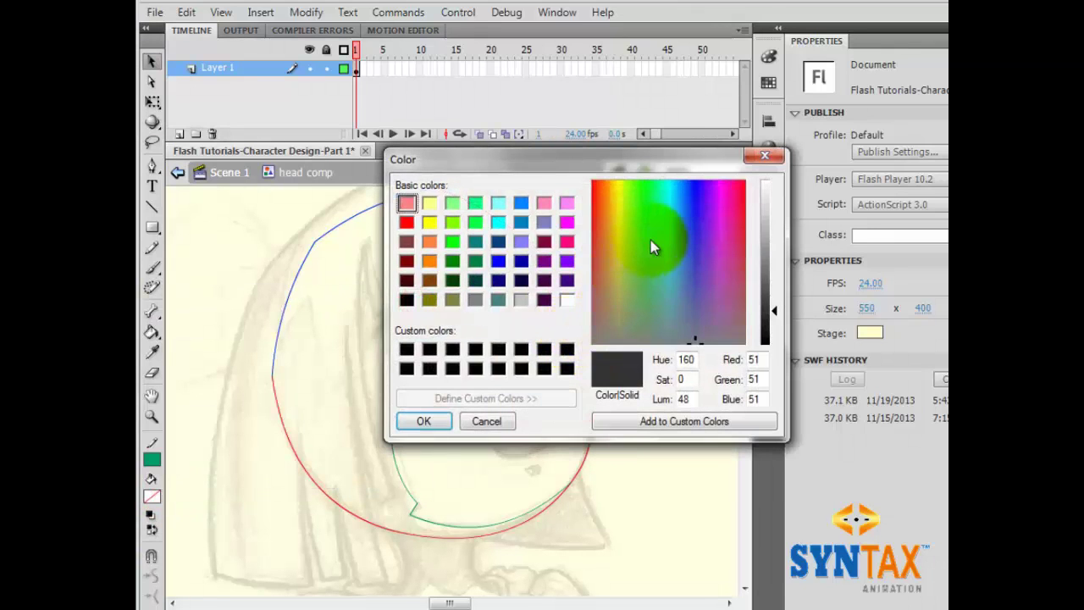
{"action": "left_click_drag", "start_coordinate": [650, 241], "coordinate": [607, 246]}
{"action": "left_click_drag", "start_coordinate": [777, 308], "coordinate": [770, 255]}
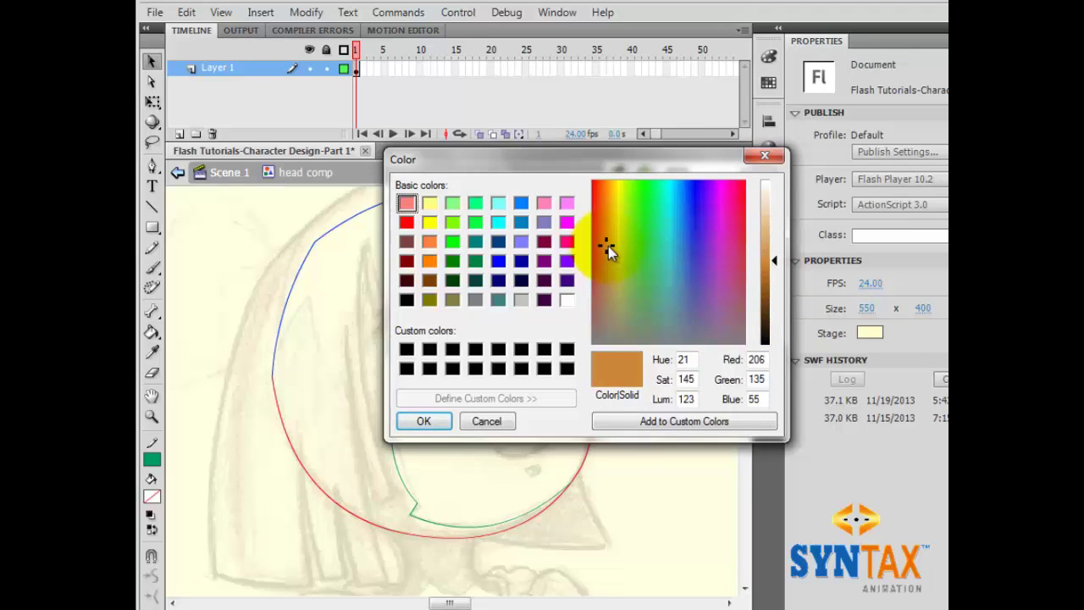
{"action": "left_click_drag", "start_coordinate": [607, 245], "coordinate": [606, 258]}
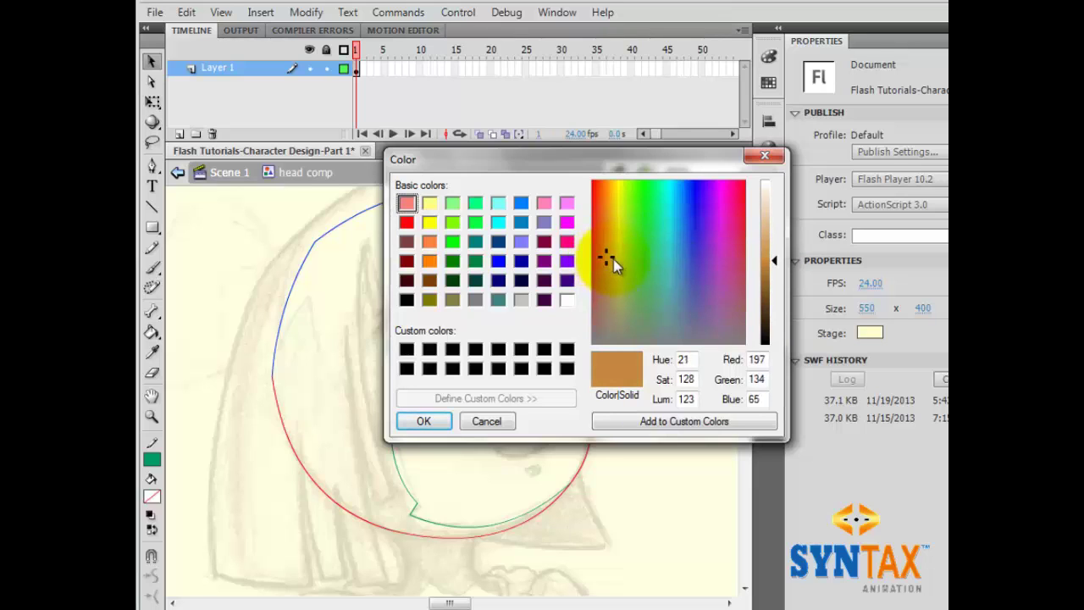
{"action": "left_click_drag", "start_coordinate": [774, 261], "coordinate": [770, 260]}
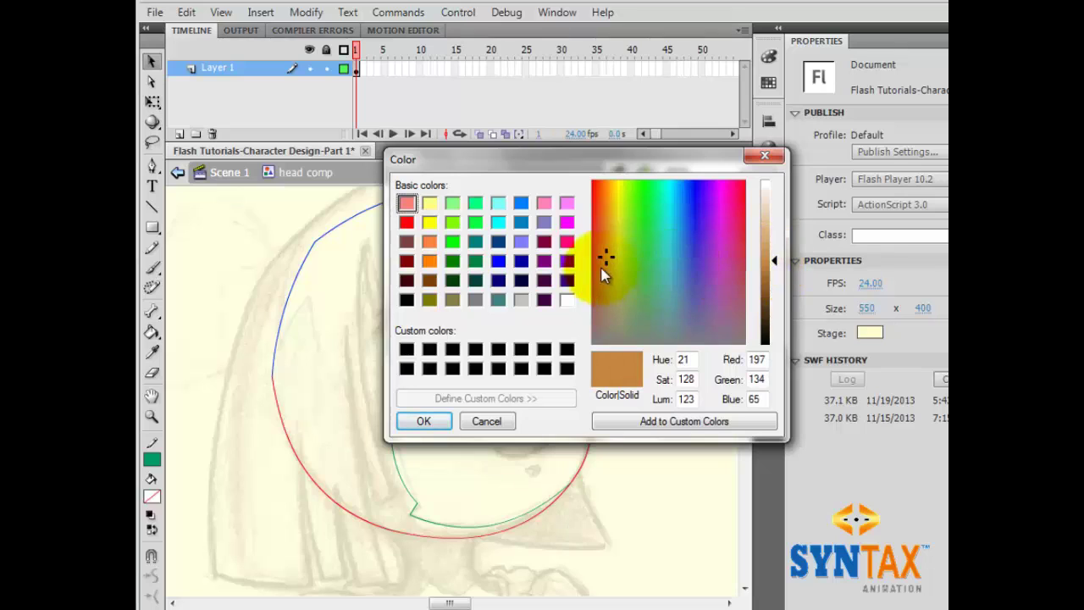
{"action": "left_click_drag", "start_coordinate": [604, 260], "coordinate": [605, 263]}
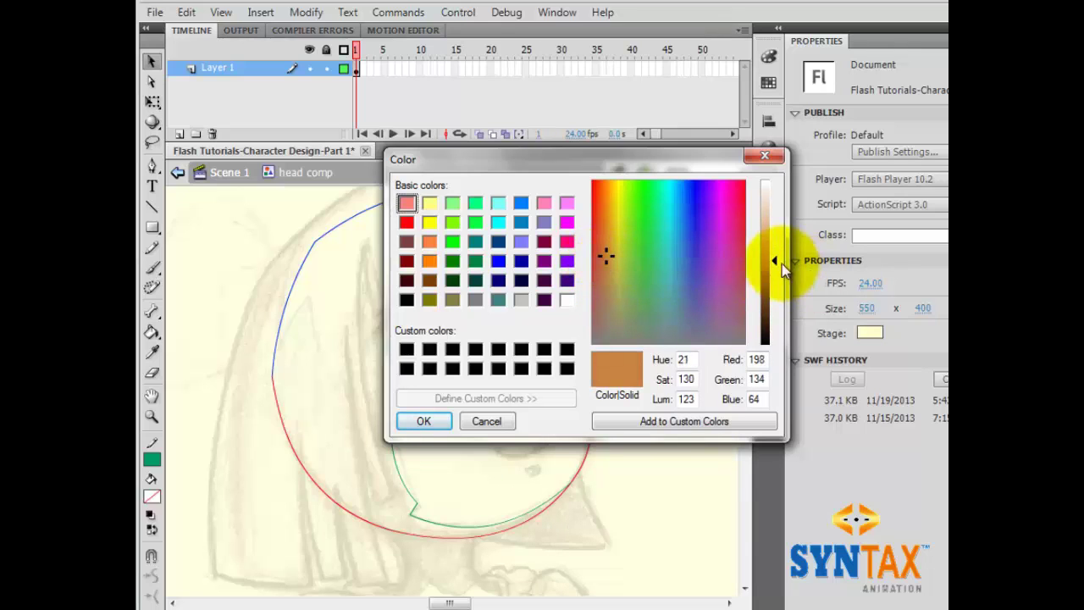
{"action": "left_click_drag", "start_coordinate": [772, 261], "coordinate": [773, 258]}
{"action": "left_click", "coordinate": [426, 421]}
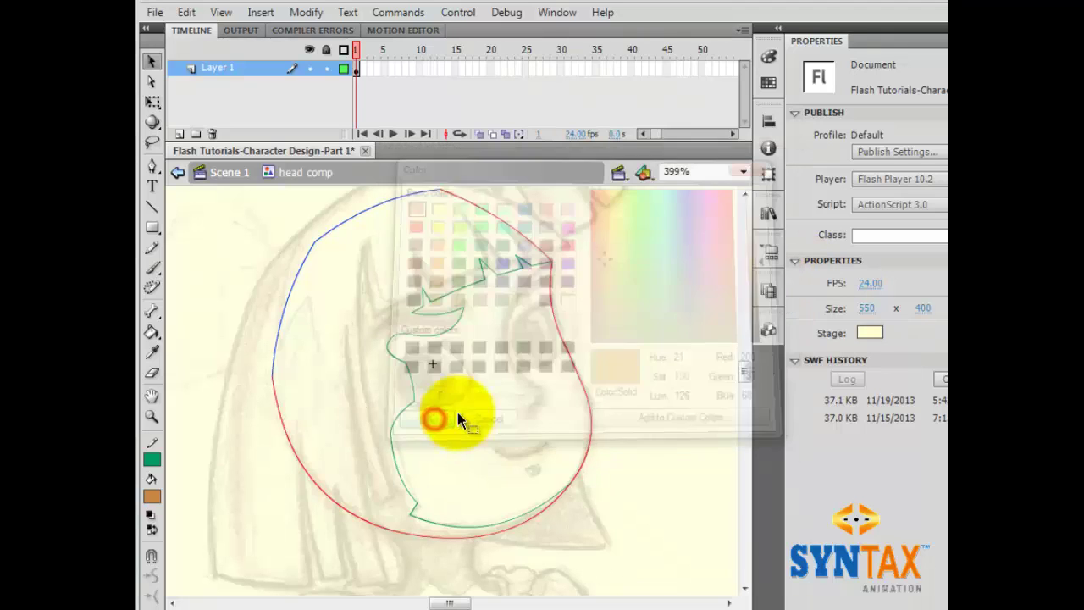
Paint-bucket the face and surrounding hair regions with the brown
{"action": "key", "text": "k"}
{"action": "left_click", "coordinate": [445, 396]}
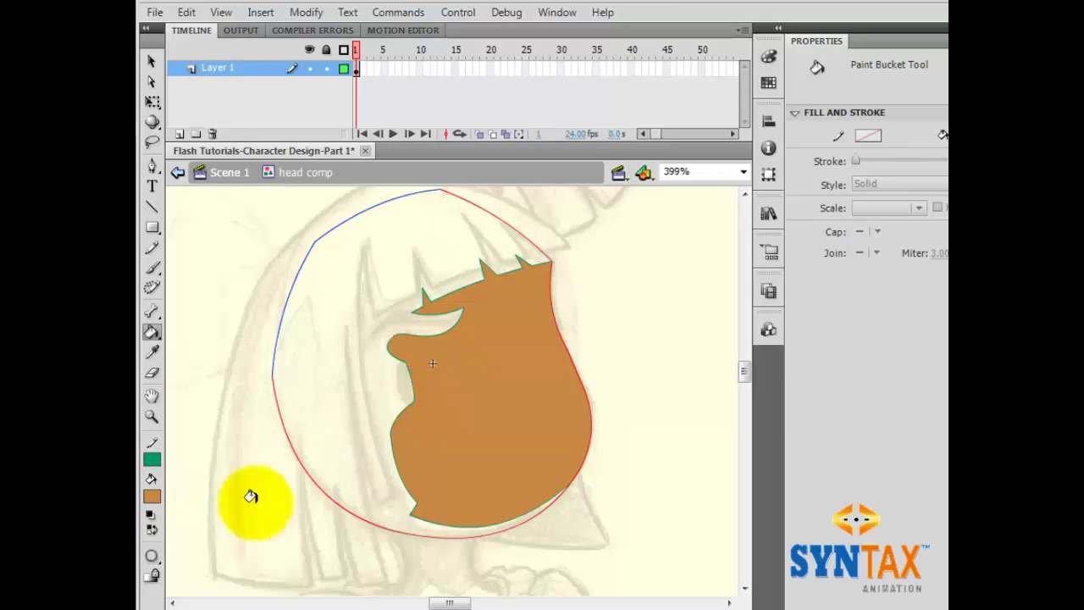
{"action": "left_click", "coordinate": [339, 418]}
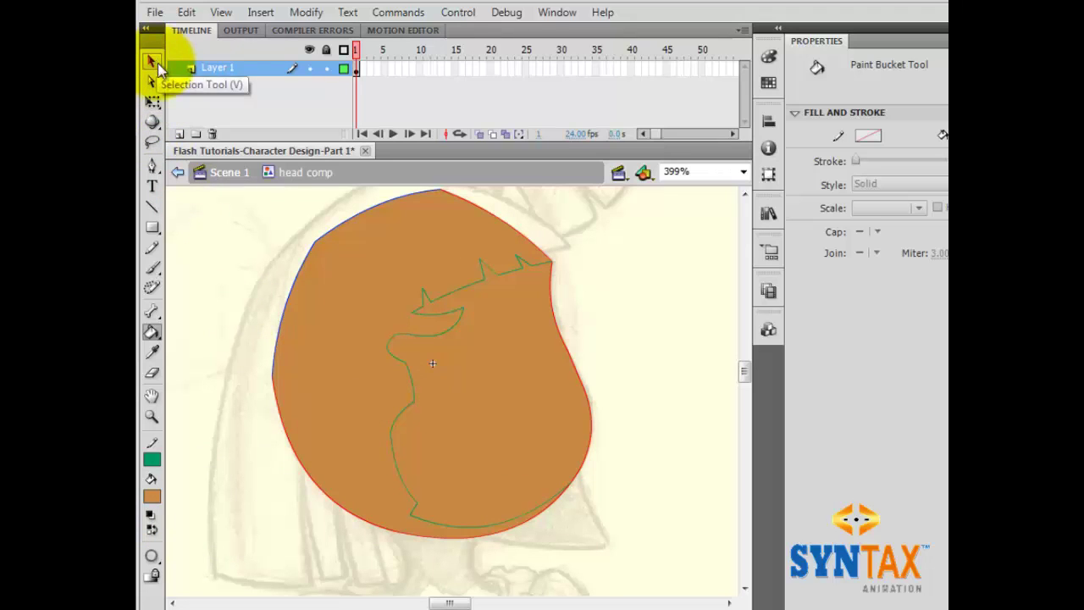
Lighten the fill to a skin tone (R 213, G 165, B 113) and repaint the face
{"action": "left_click", "coordinate": [152, 496]}
{"action": "left_click", "coordinate": [418, 298]}
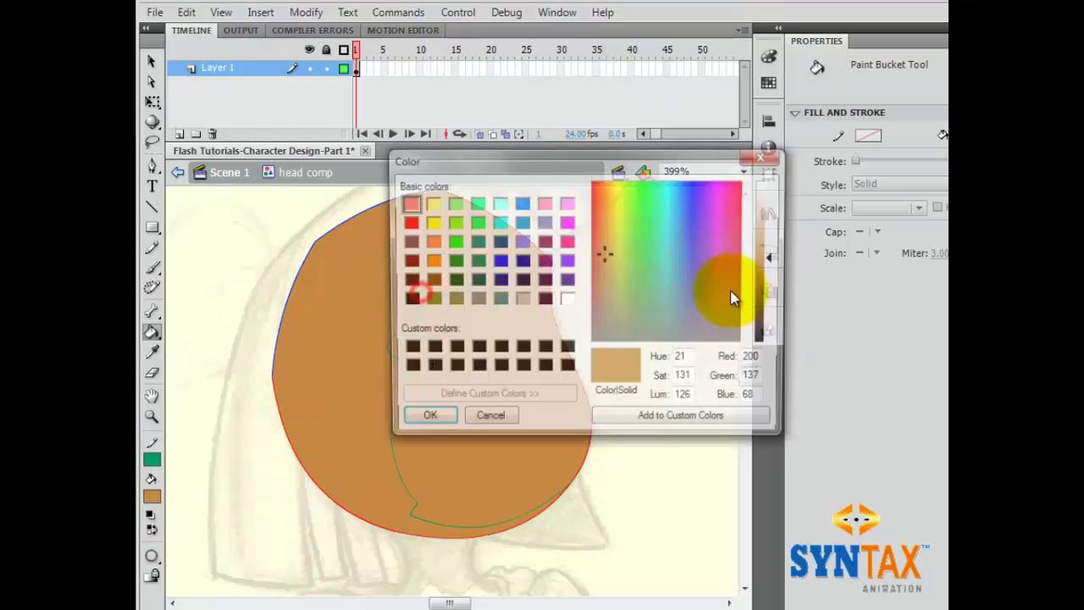
{"action": "left_click_drag", "start_coordinate": [776, 265], "coordinate": [773, 240]}
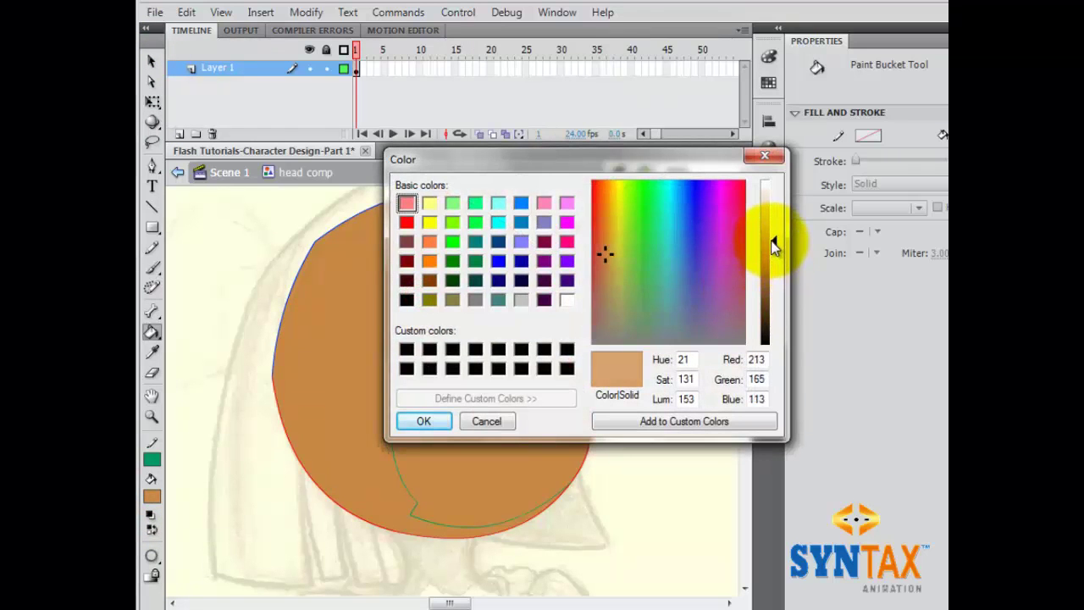
{"action": "left_click", "coordinate": [432, 420]}
{"action": "left_click", "coordinate": [467, 466]}
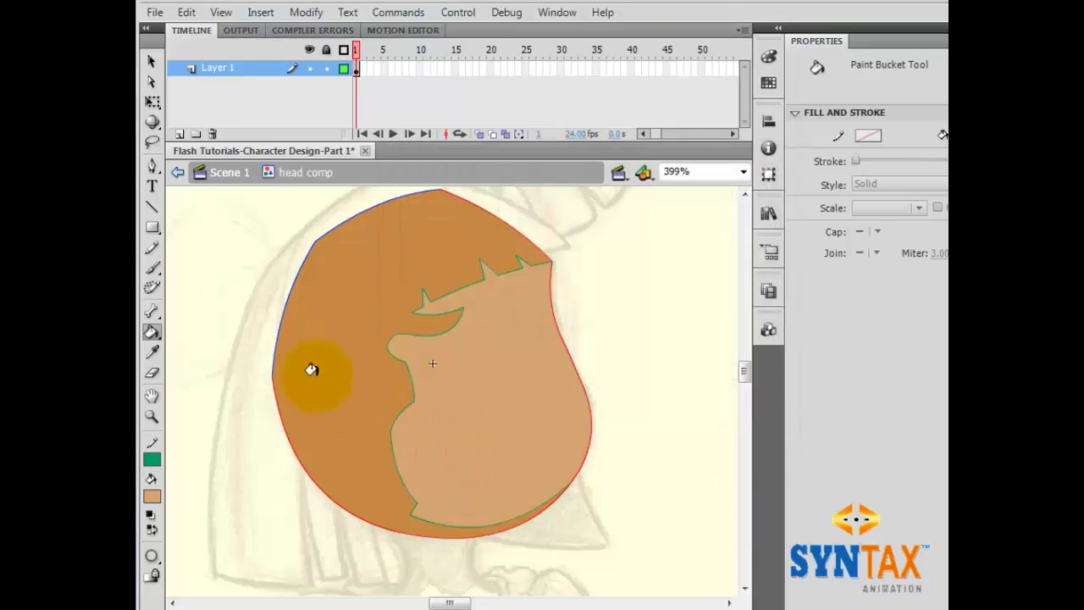
{"action": "left_click", "coordinate": [152, 61]}
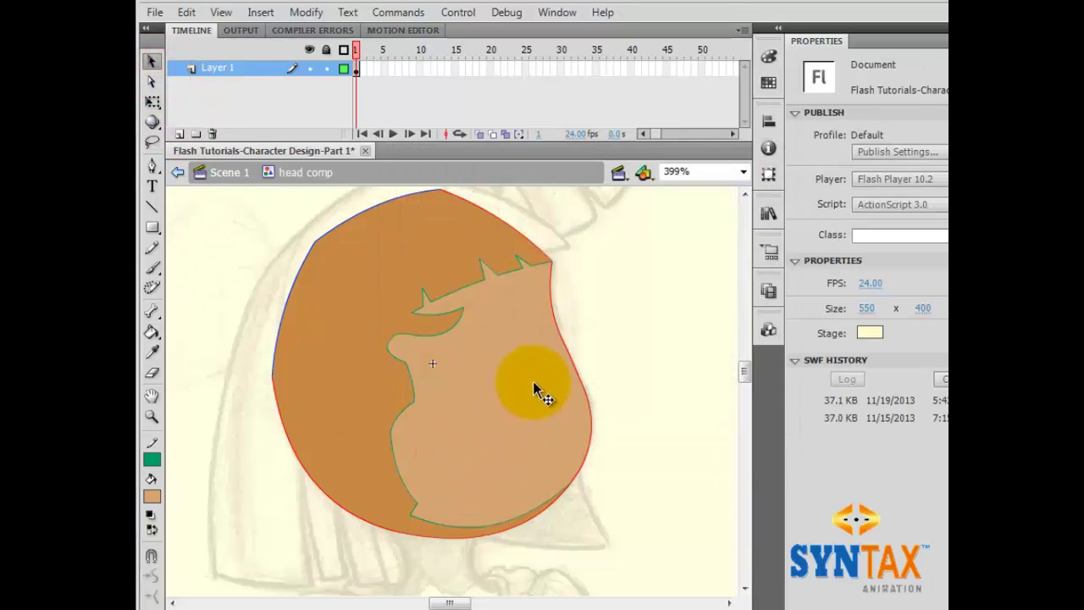
Delete the green face contour and the blue top and left stroke segments
{"action": "double_click", "coordinate": [479, 285]}
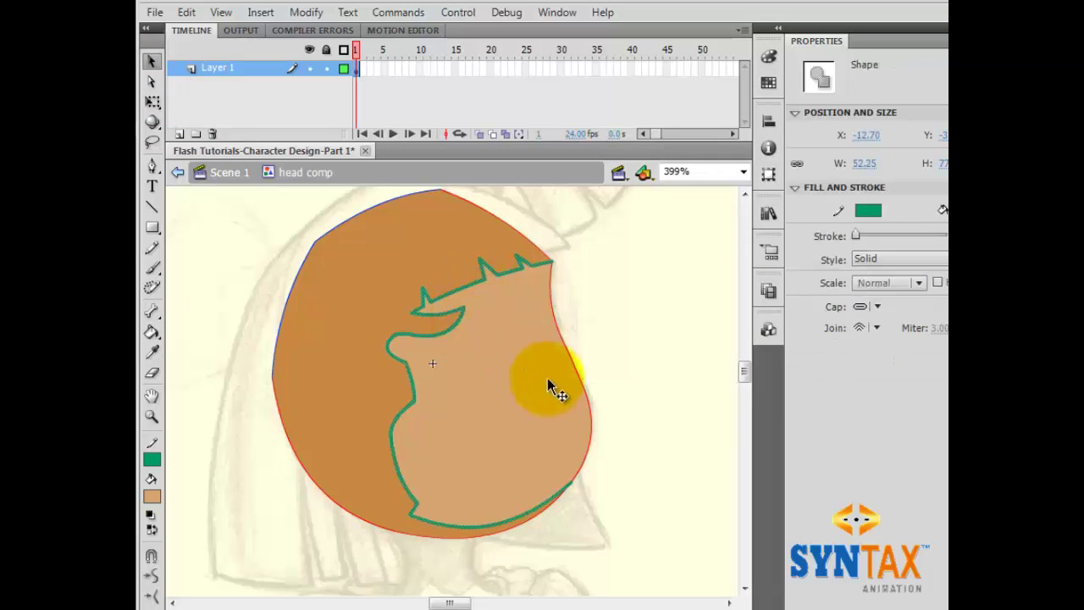
{"action": "key", "text": "Delete"}
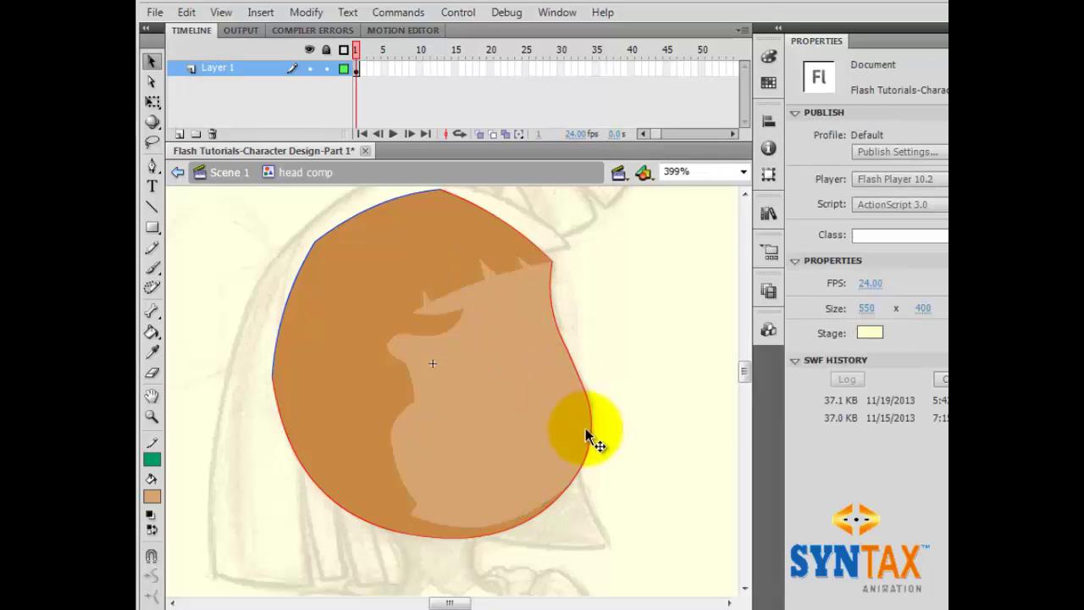
{"action": "left_click", "coordinate": [331, 229]}
{"action": "key", "text": "Delete"}
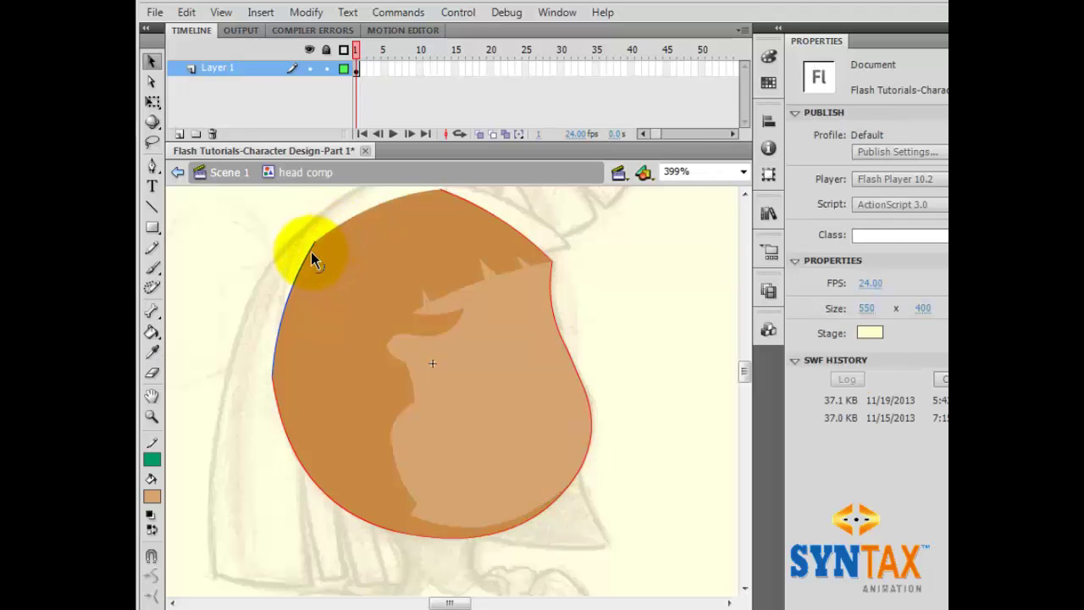
{"action": "left_click_drag", "start_coordinate": [310, 253], "coordinate": [318, 259]}
{"action": "left_click", "coordinate": [319, 259]}
{"action": "key", "text": "Delete"}
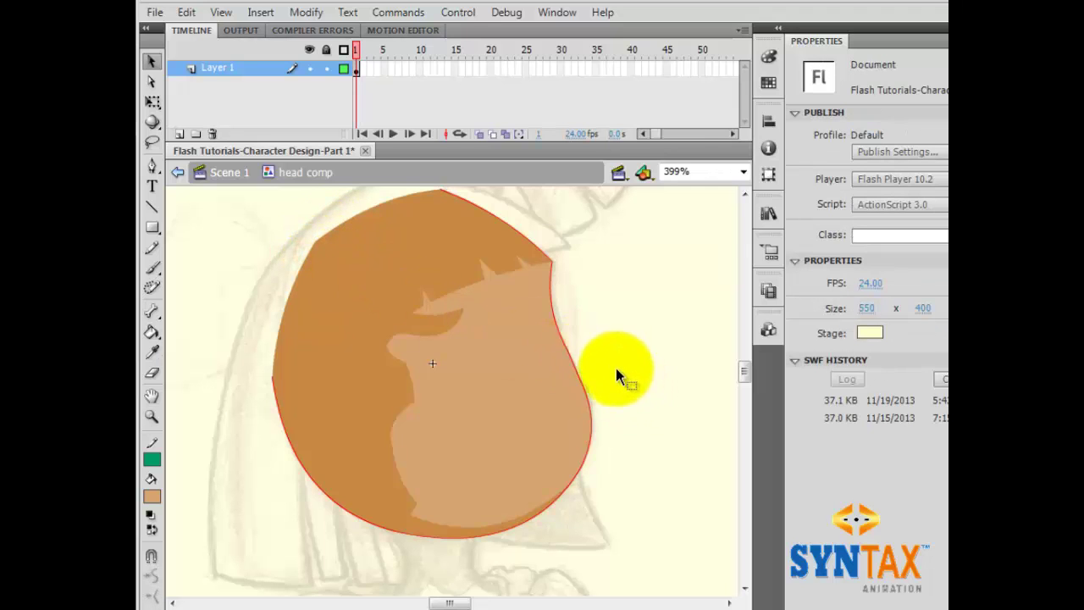
Recentre and zoom out to the whole character, then marquee-select the head shape
{"action": "left_click_drag", "start_coordinate": [619, 345], "coordinate": [666, 368]}
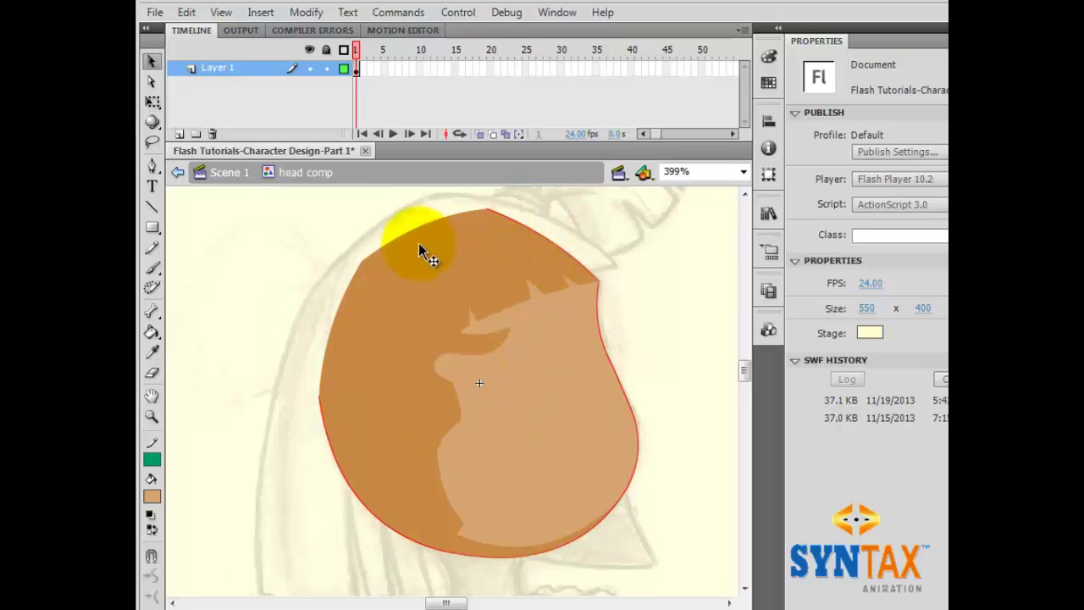
{"action": "key", "text": "ctrl+minus"}
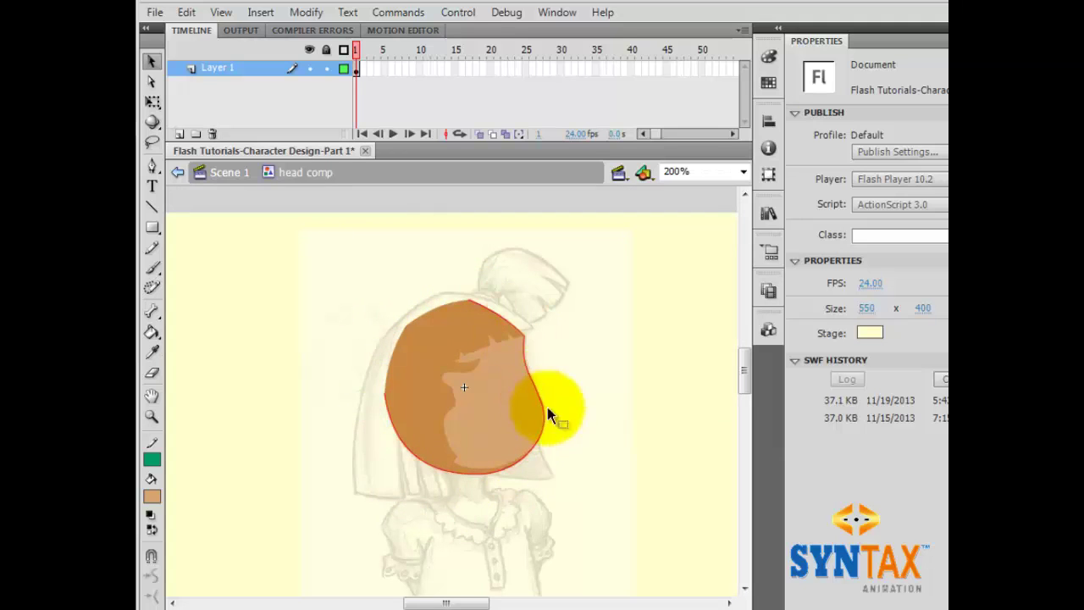
{"action": "left_click_drag", "start_coordinate": [315, 252], "coordinate": [592, 519]}
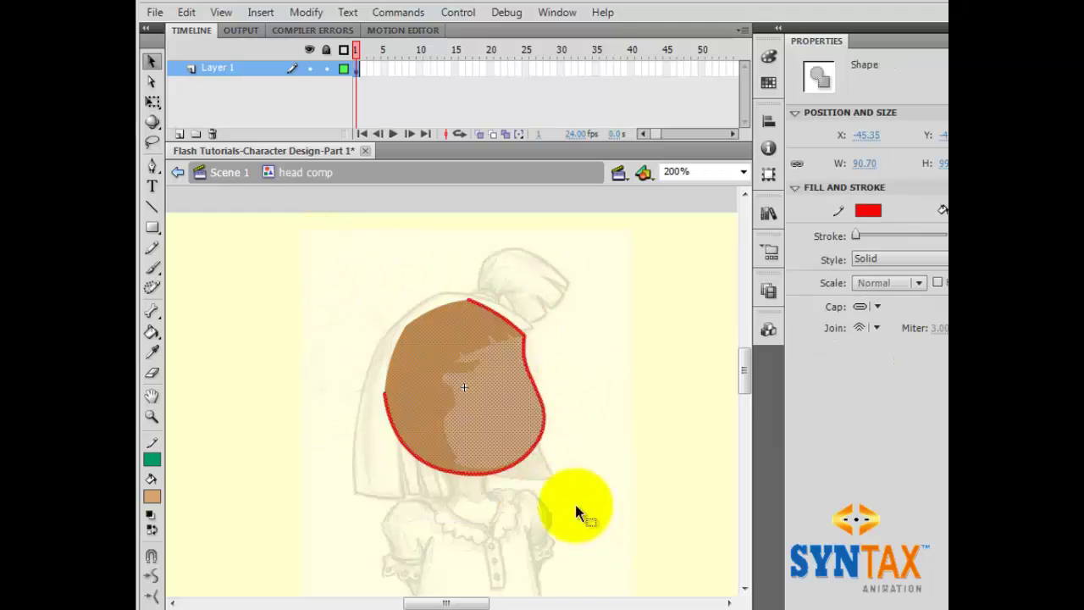
Give the head shape a dark gray outline and group it with Ctrl+G
{"action": "left_click", "coordinate": [152, 462]}
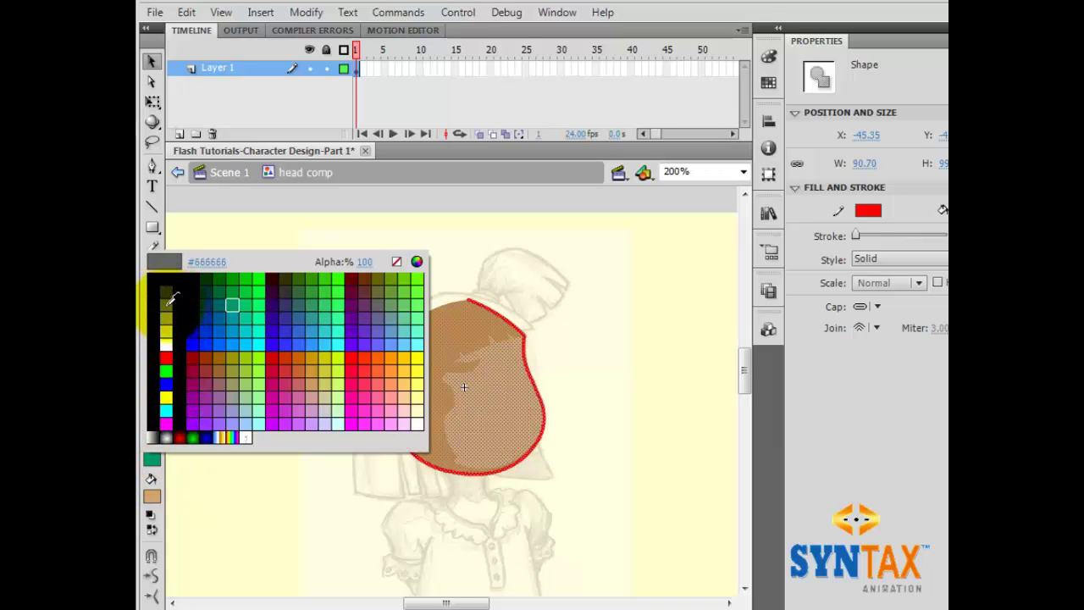
{"action": "left_click", "coordinate": [166, 292]}
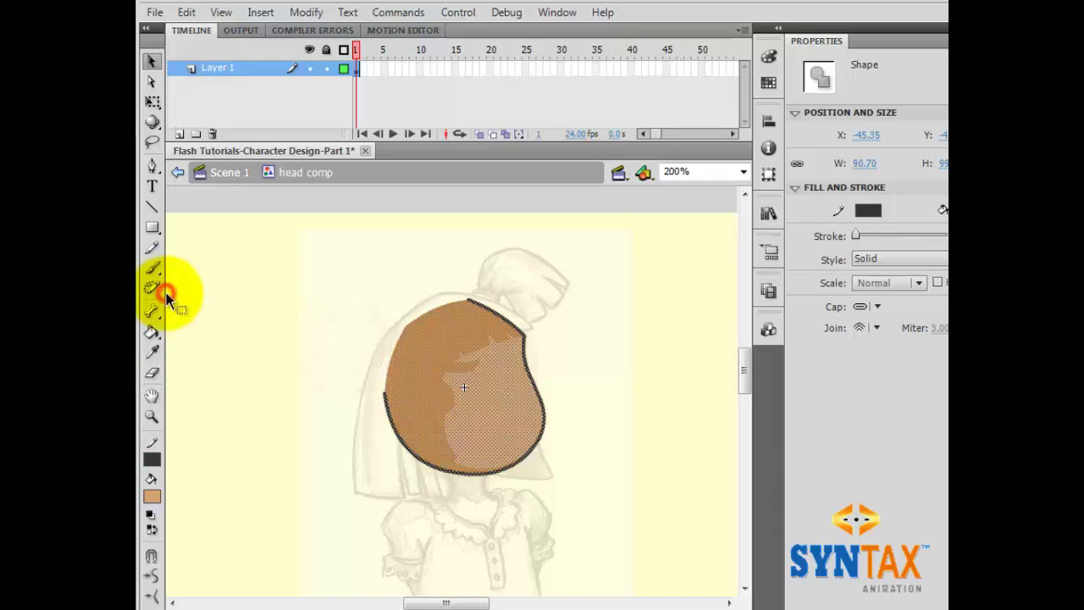
{"action": "left_click", "coordinate": [154, 454]}
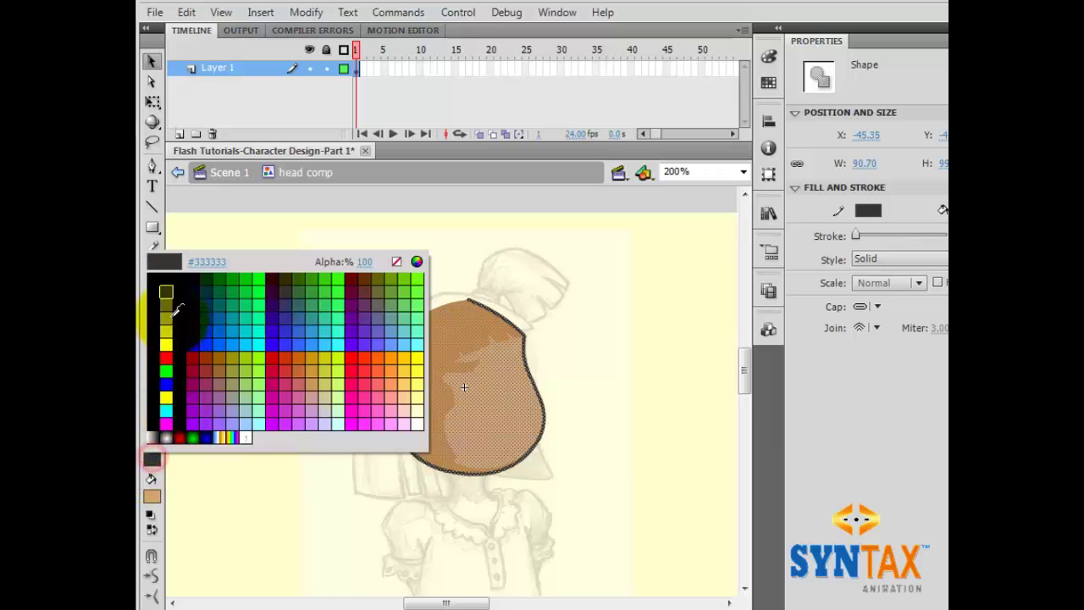
{"action": "left_click", "coordinate": [172, 303]}
{"action": "left_click", "coordinate": [280, 322]}
{"action": "left_click_drag", "start_coordinate": [291, 262], "coordinate": [595, 550]}
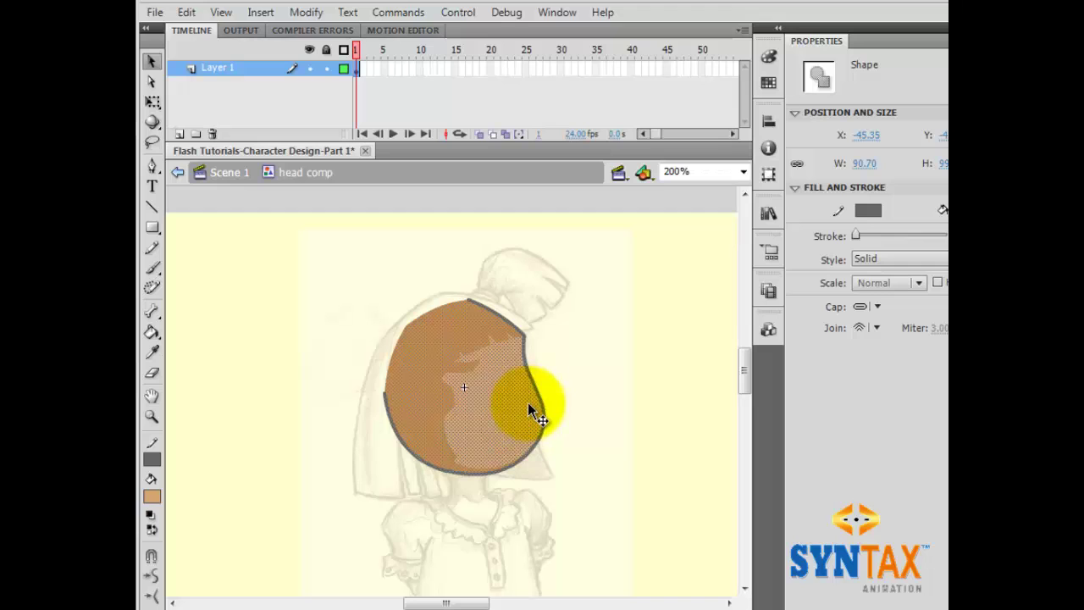
{"action": "key", "text": "ctrl+g"}
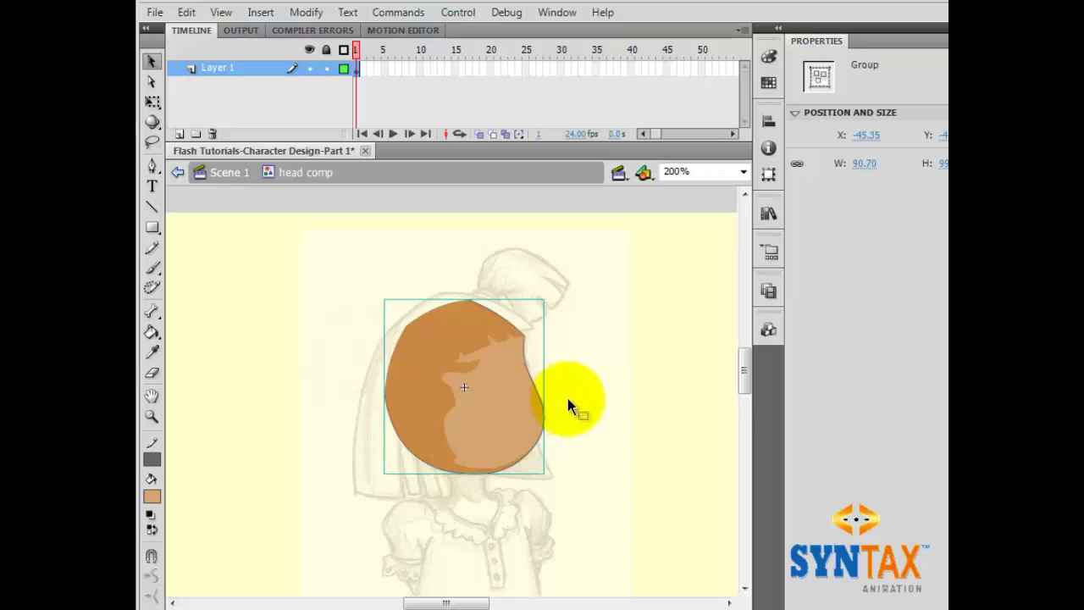
Return to Scene 1, lock the guide layer and dismiss the colour-scheme prompt
{"action": "left_click", "coordinate": [565, 395]}
{"action": "left_click", "coordinate": [483, 410]}
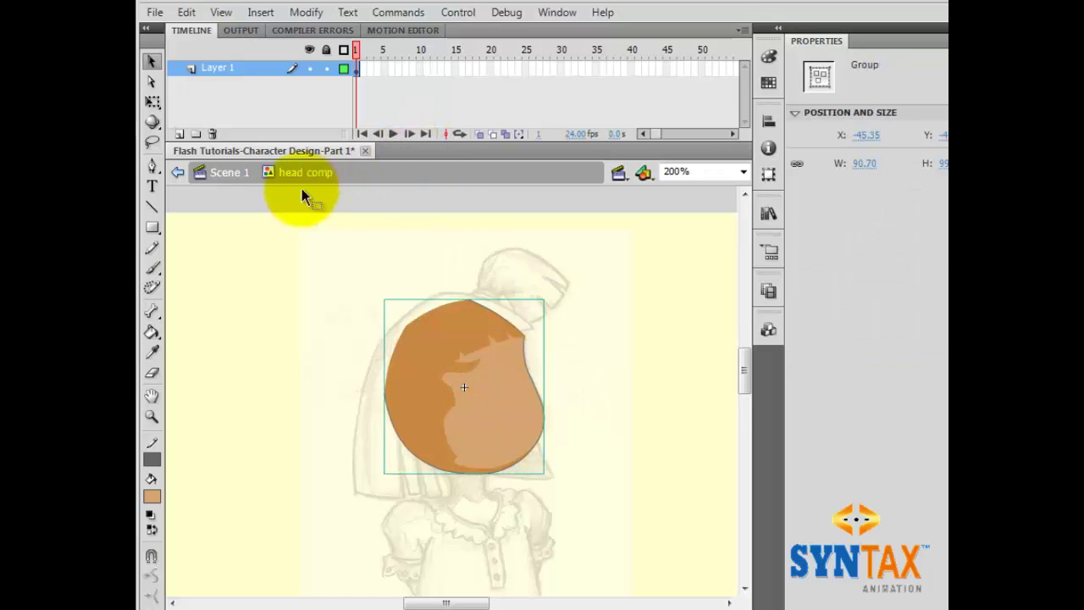
{"action": "left_click", "coordinate": [228, 173]}
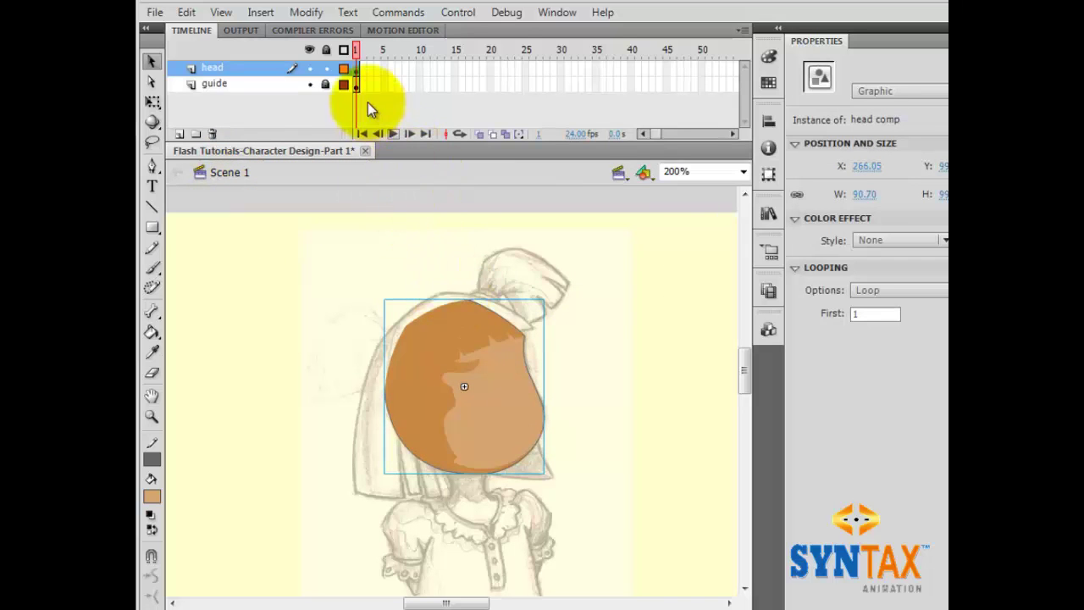
{"action": "left_click", "coordinate": [327, 83]}
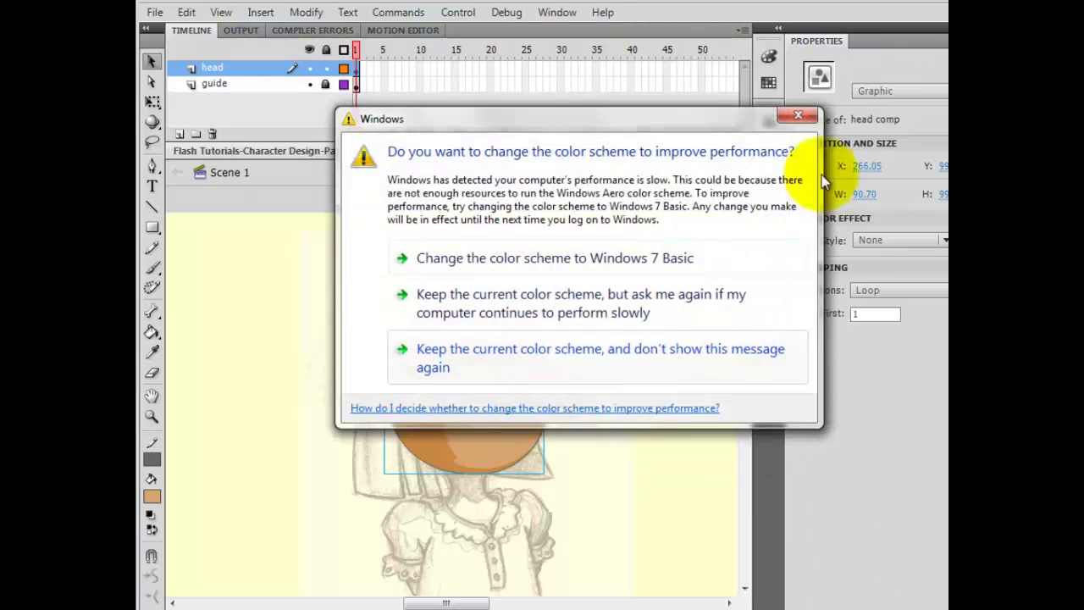
{"action": "left_click", "coordinate": [797, 115]}
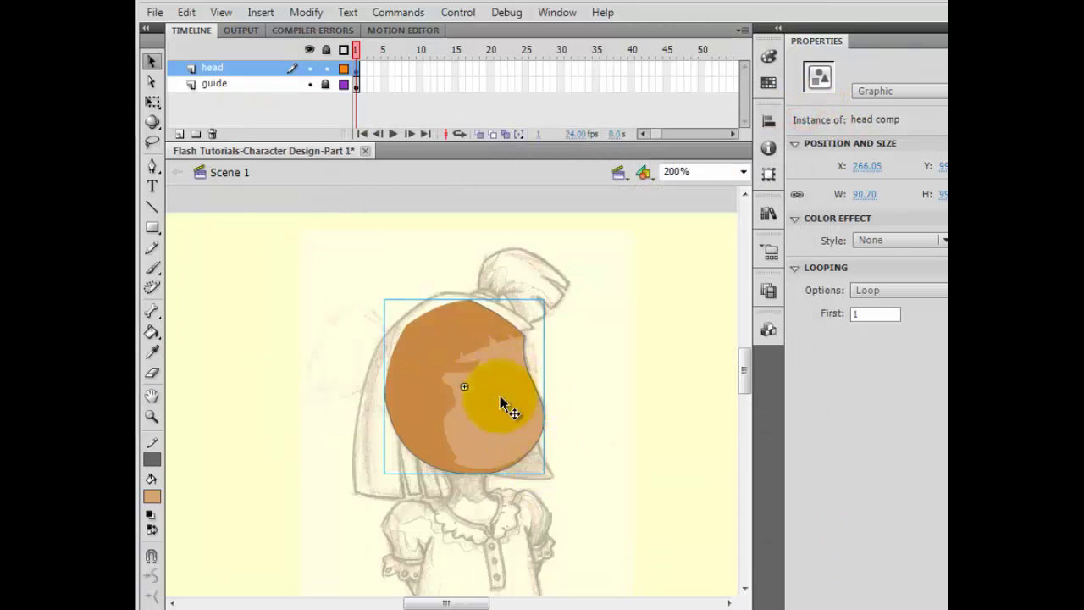